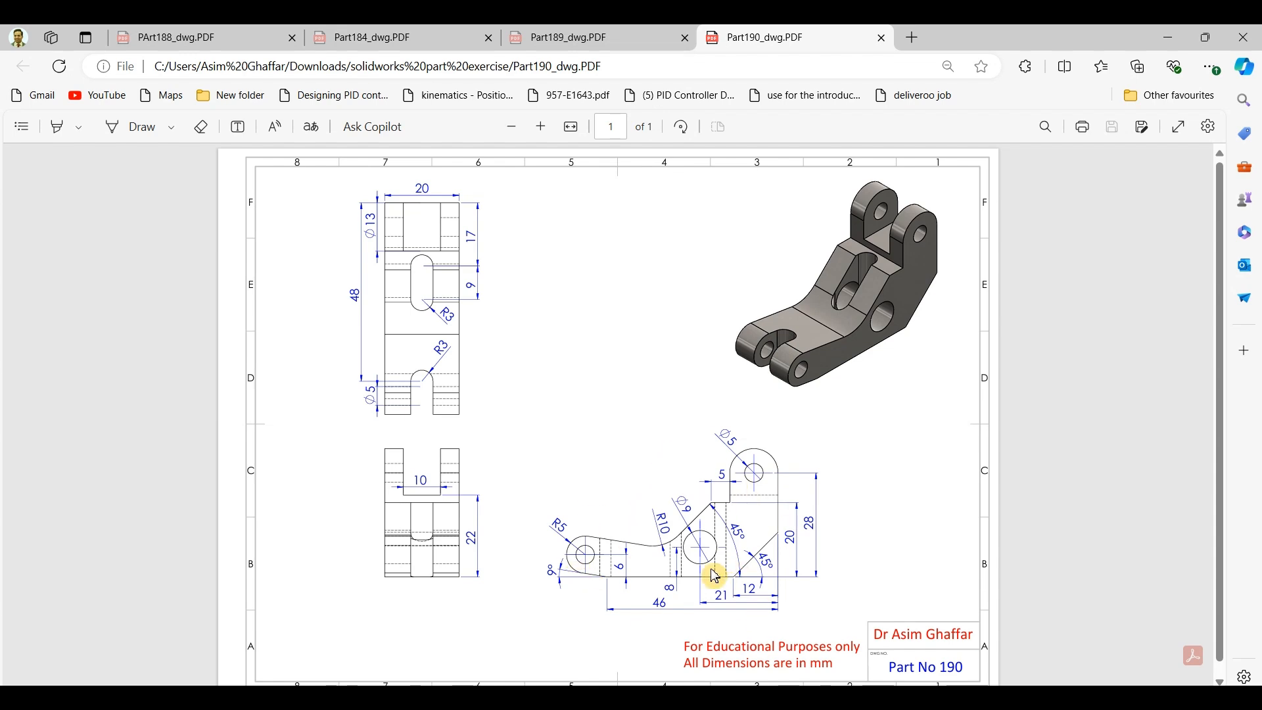
# Switch from the part drawing to SOLIDWORKS and create a new part
pyautogui.click(1168, 38)
pyautogui.click(103, 38)
pyautogui.click(115, 61)
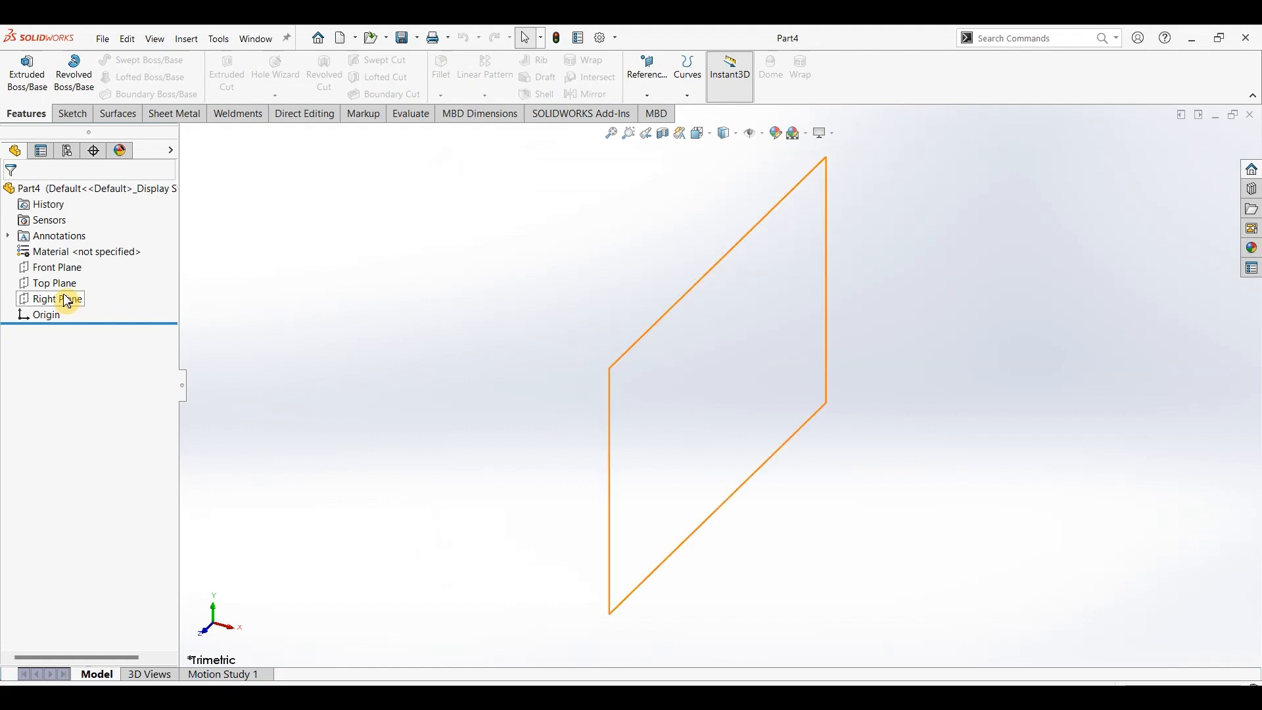
# On the Right Plane, sketch two concentric circles centred on the origin, with radii of about 12.8 mm and 25.5 mm
pyautogui.click(67, 302)
pyautogui.click(72, 115)
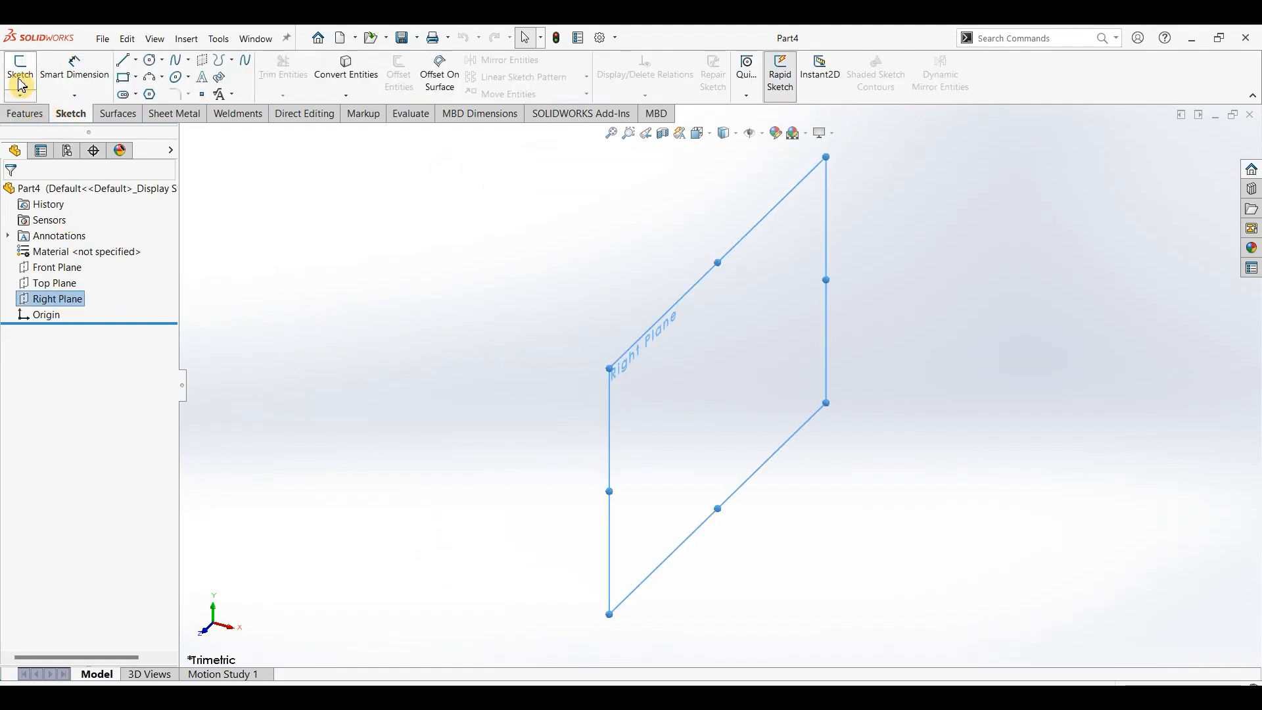
pyautogui.click(151, 60)
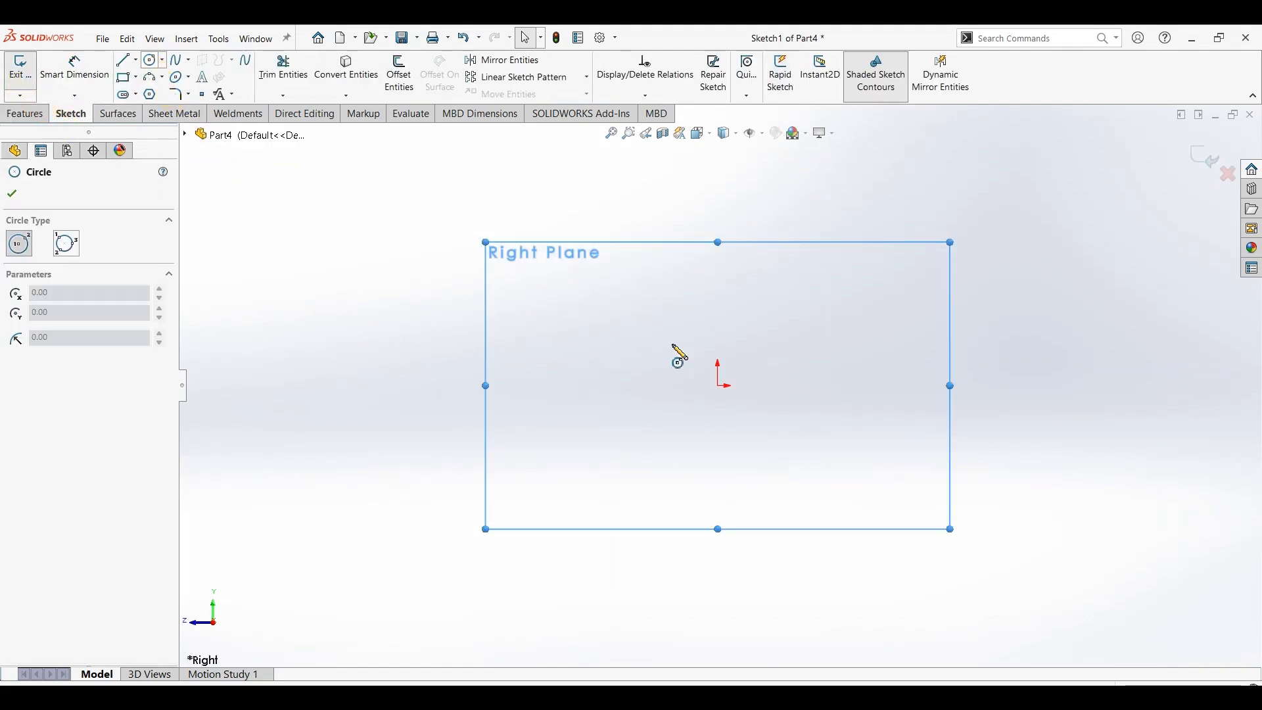
pyautogui.click(719, 386)
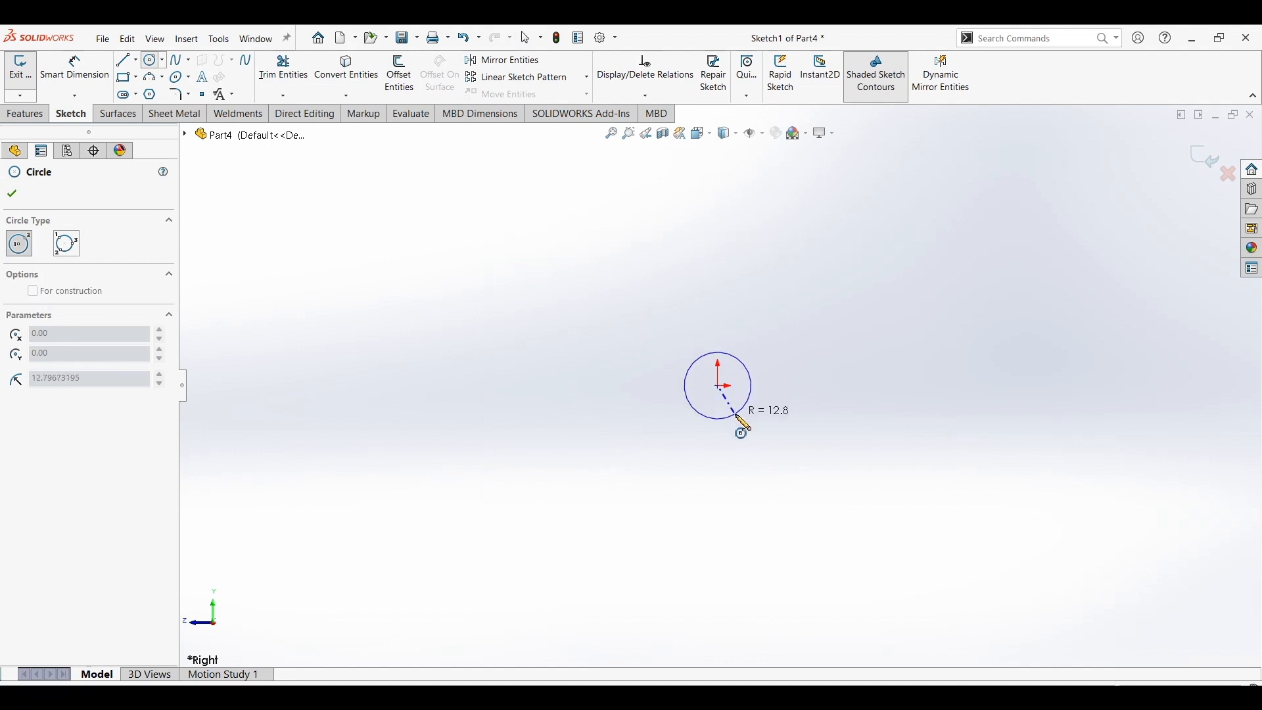
pyautogui.click(738, 418)
pyautogui.click(718, 386)
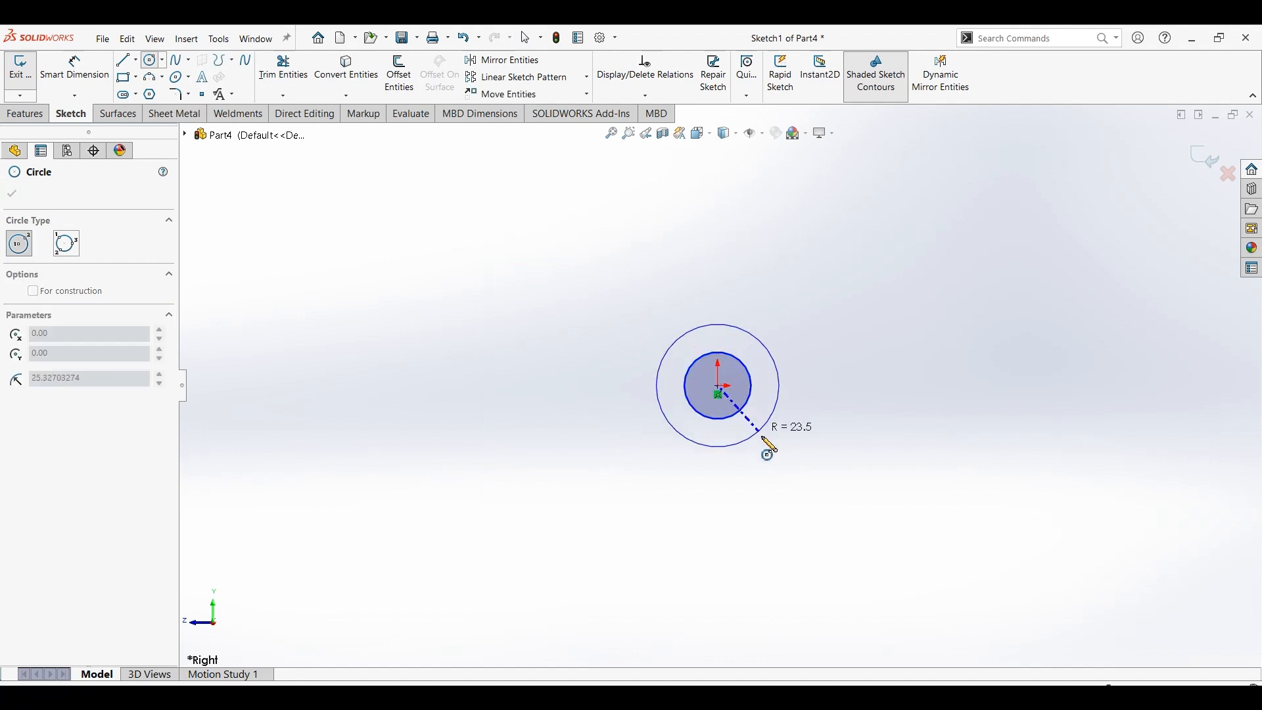
pyautogui.click(760, 438)
# Consult the part drawing, then dimension the inner circle's diameter to 5 mm and the outer circle's to 13 mm
pyautogui.click(591, 697)
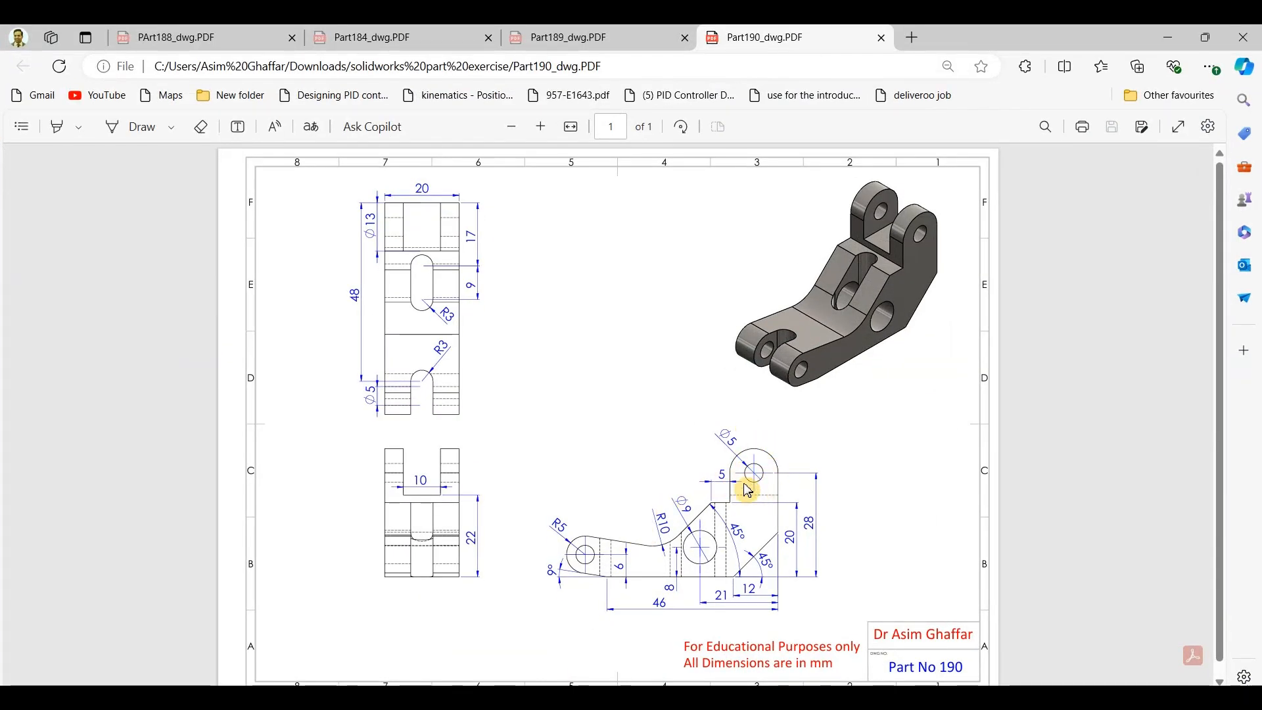
pyautogui.click(1169, 37)
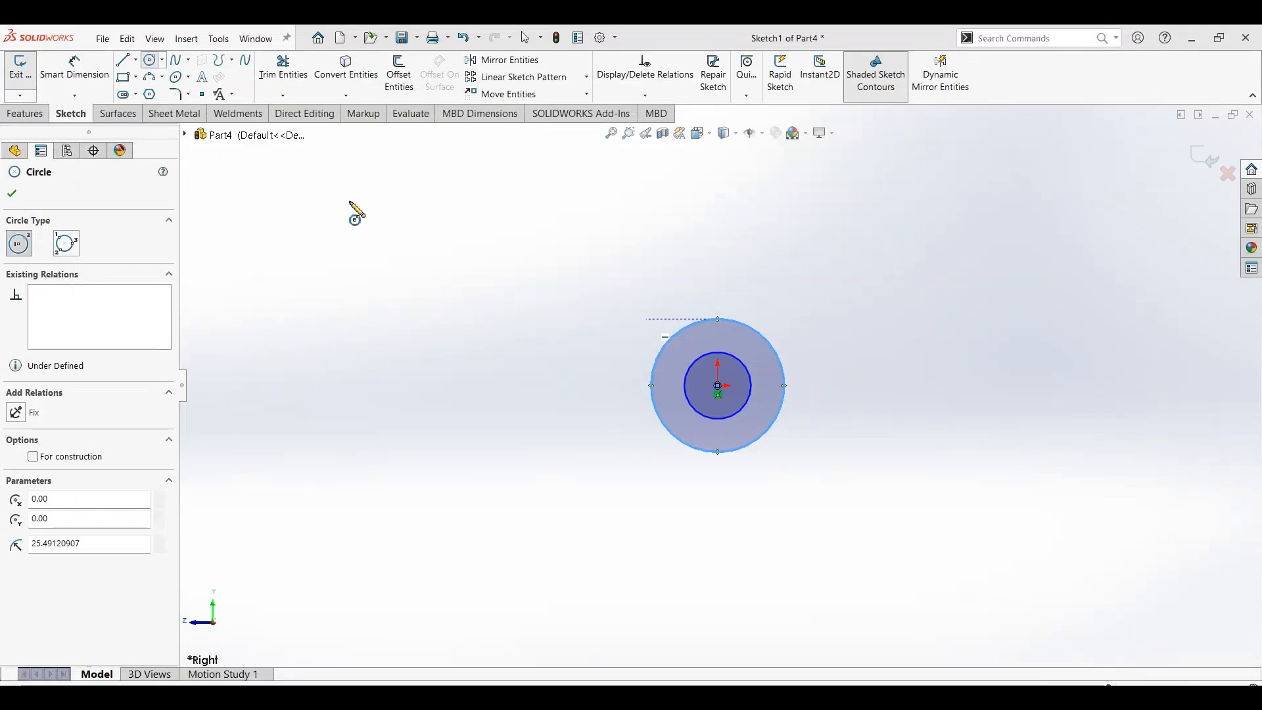
pyautogui.click(74, 66)
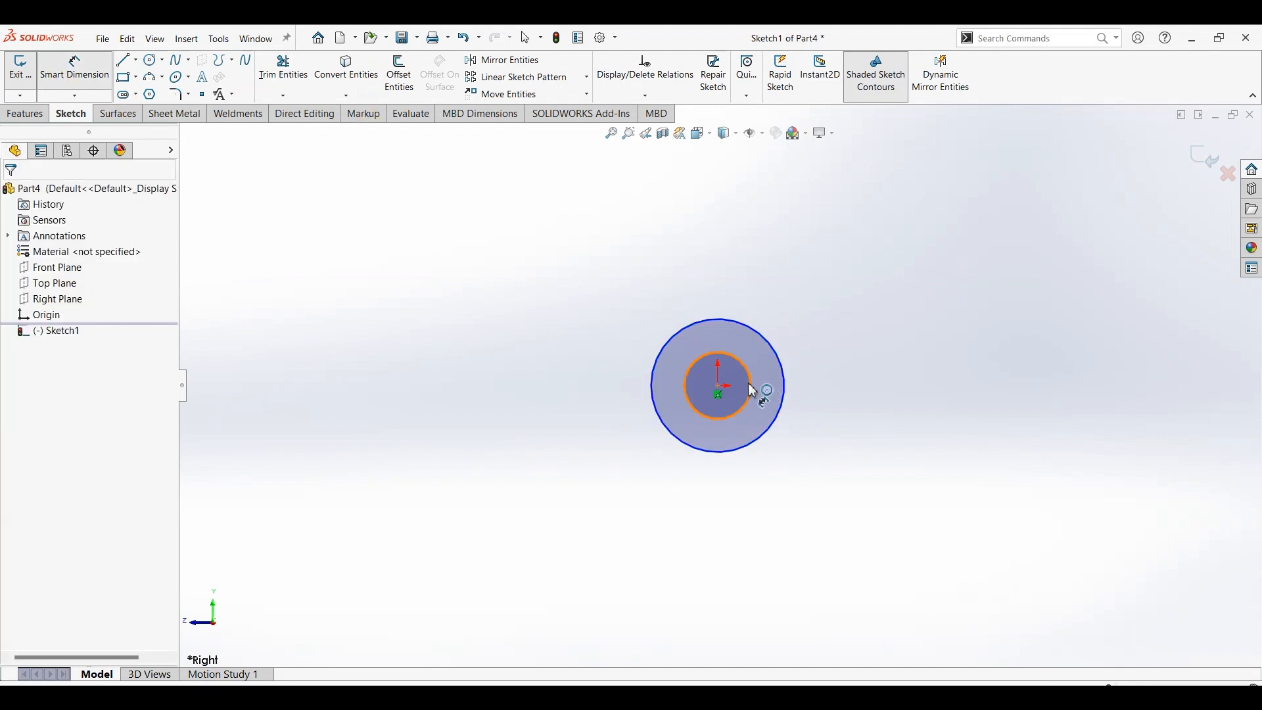
pyautogui.click(847, 343)
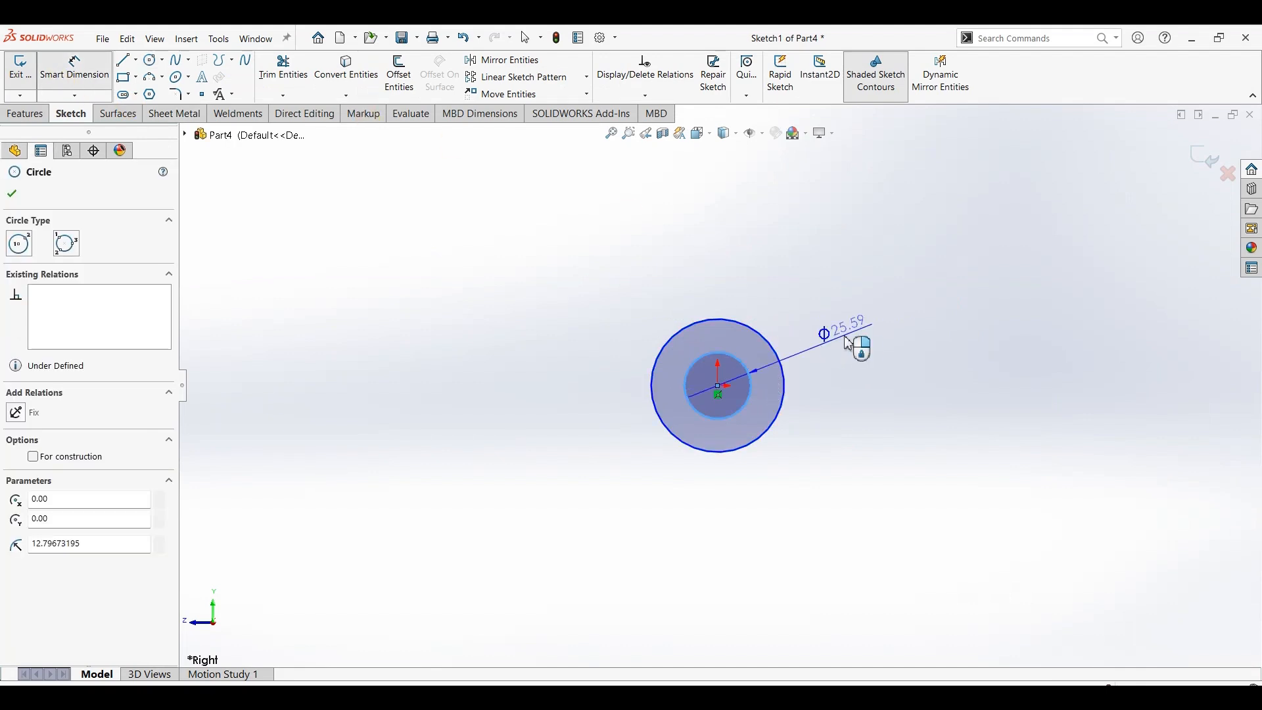
pyautogui.click(849, 343)
pyautogui.write('5')
pyautogui.press('Return')
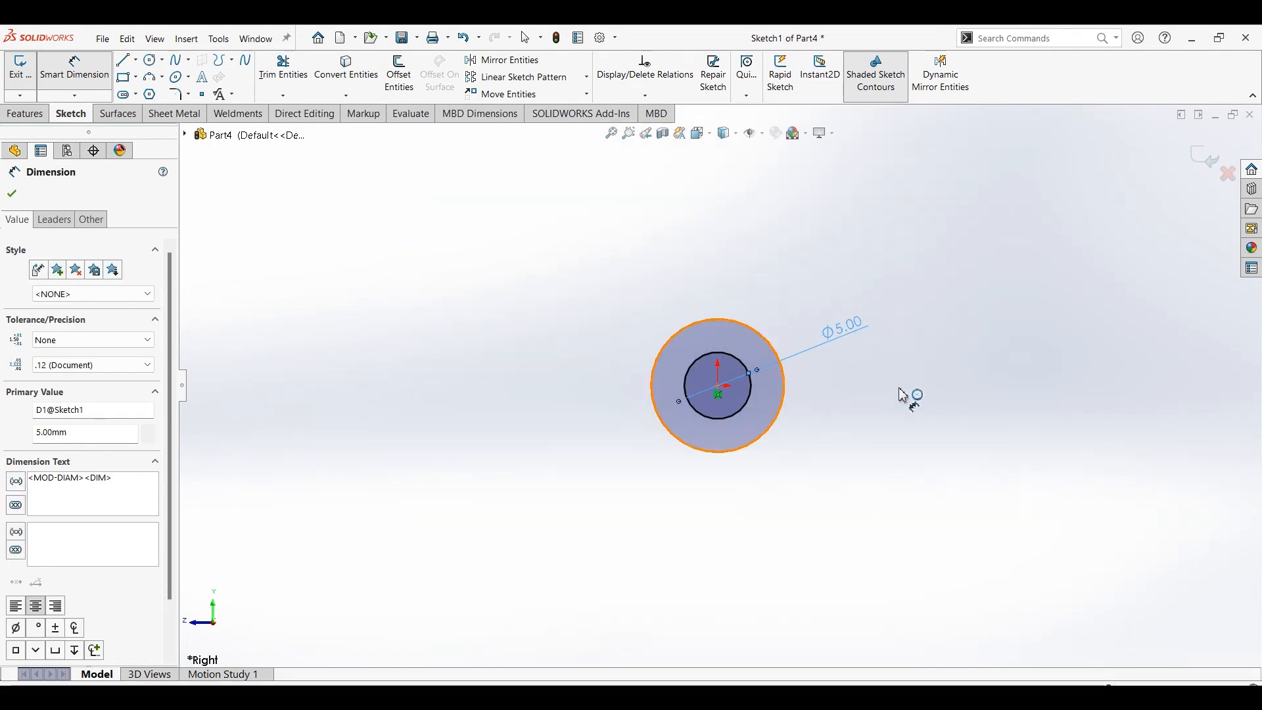
pyautogui.click(903, 395)
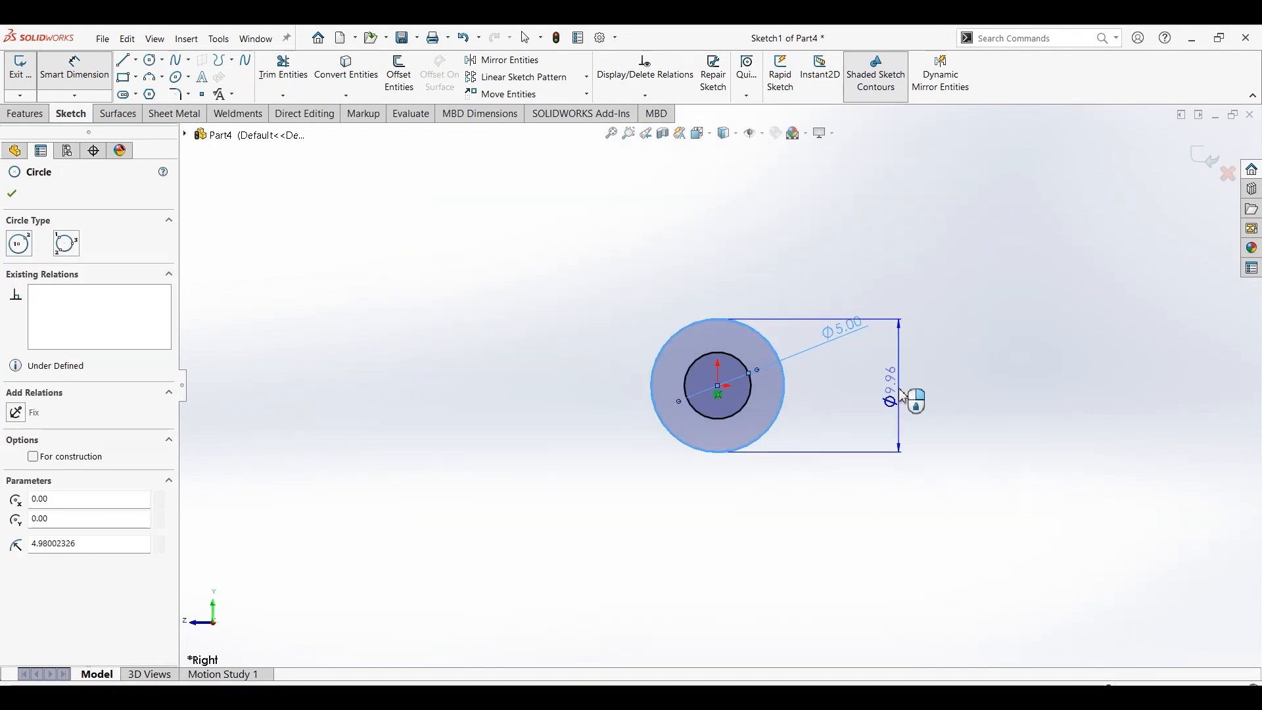
pyautogui.click(906, 397)
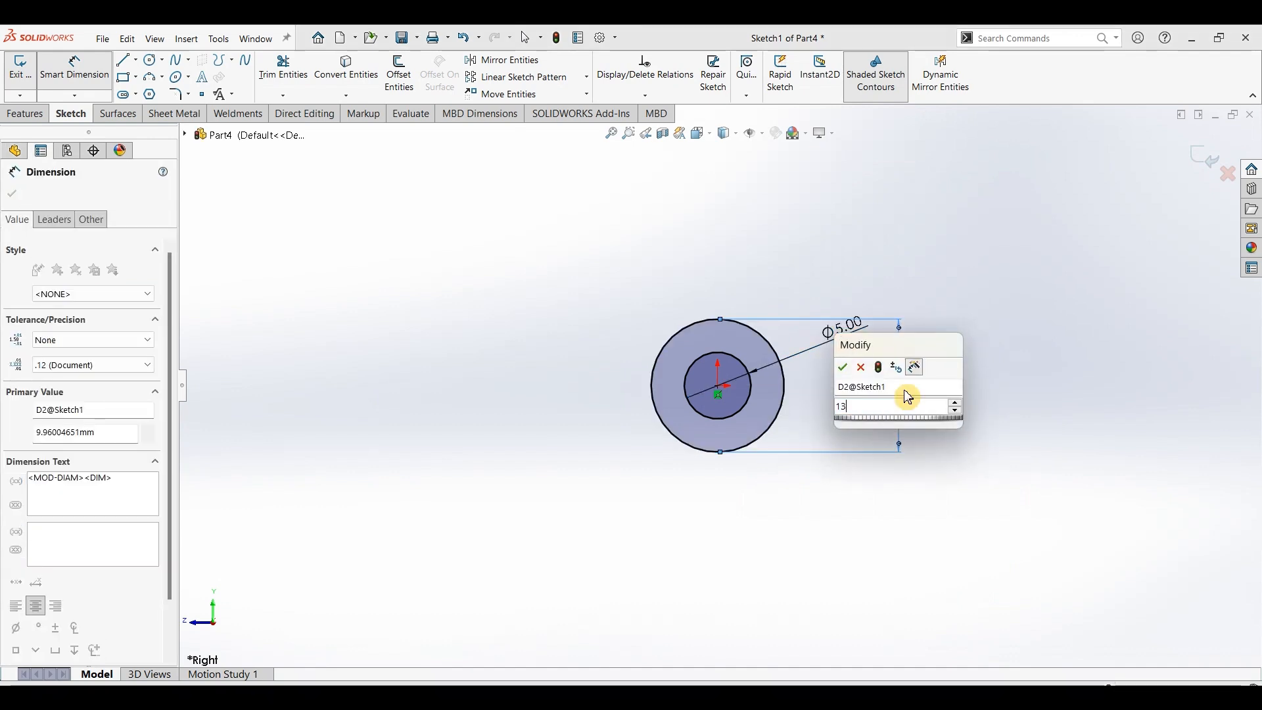
pyautogui.click(615, 491)
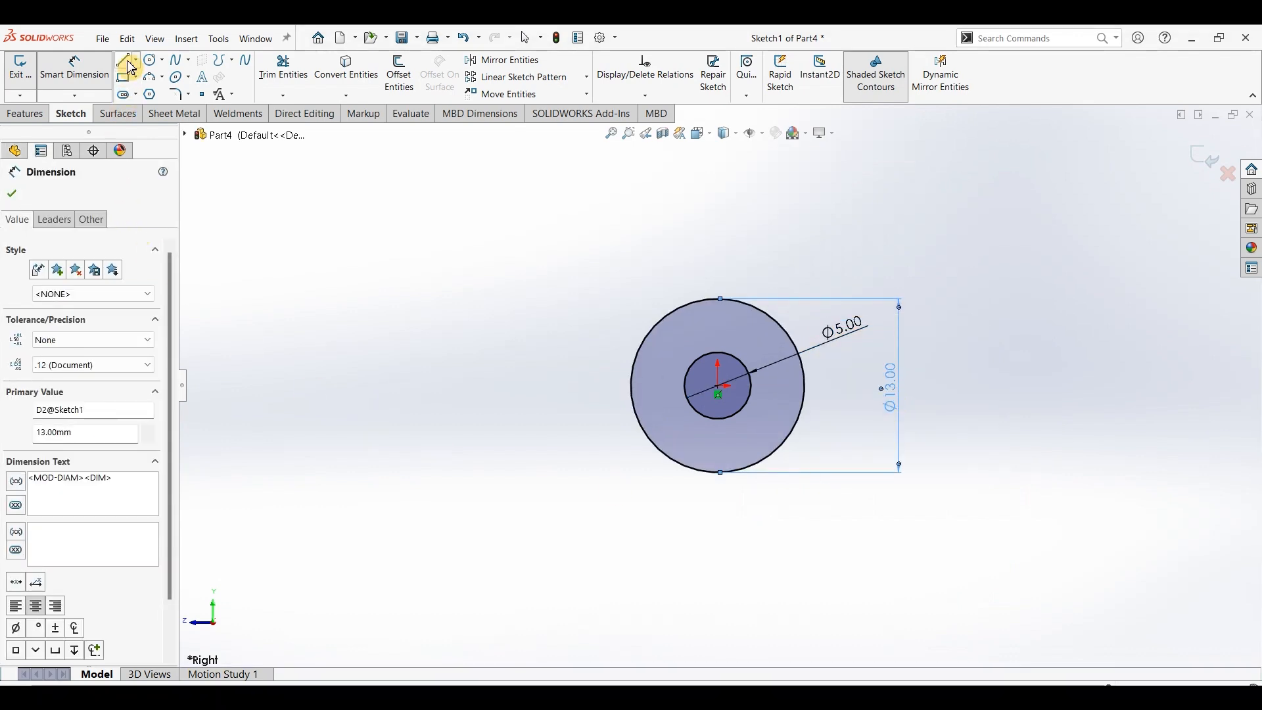
# Sketch connected lines from the outer circle's right quadrant: vertically down, diagonally to a base line about 35 mm below centre, and sloping up left
pyautogui.click(128, 63)
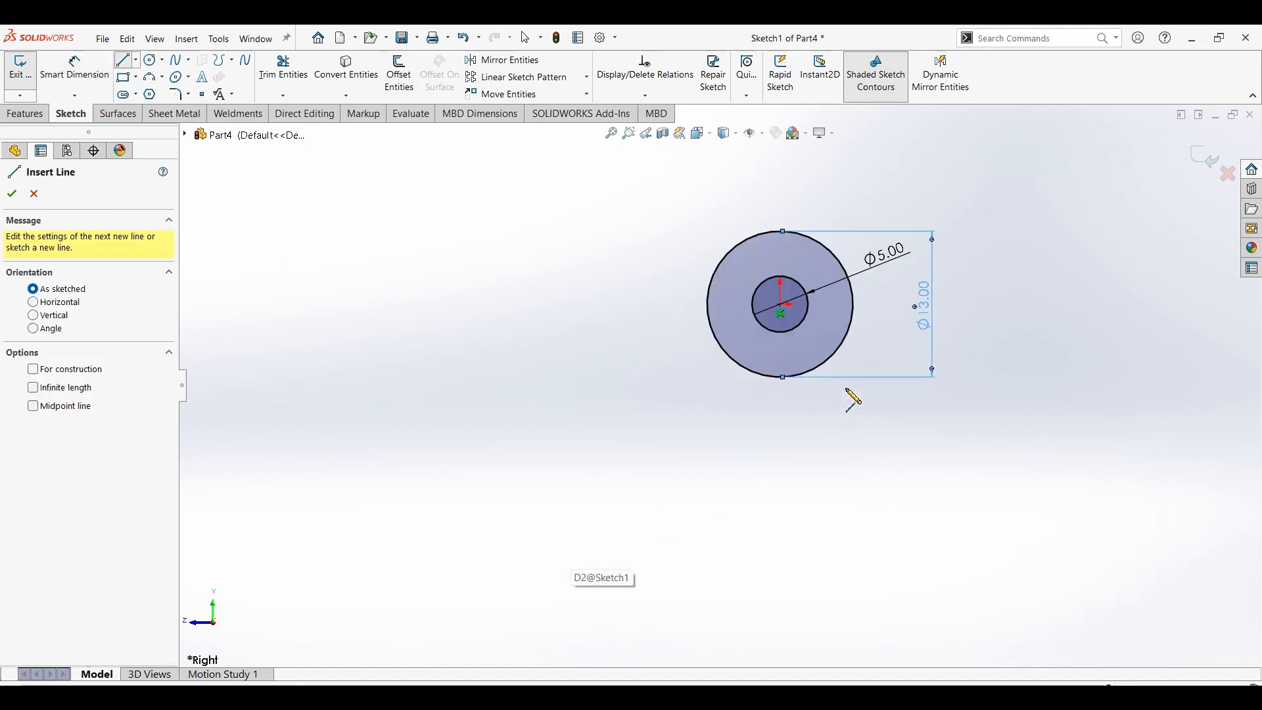
pyautogui.click(854, 305)
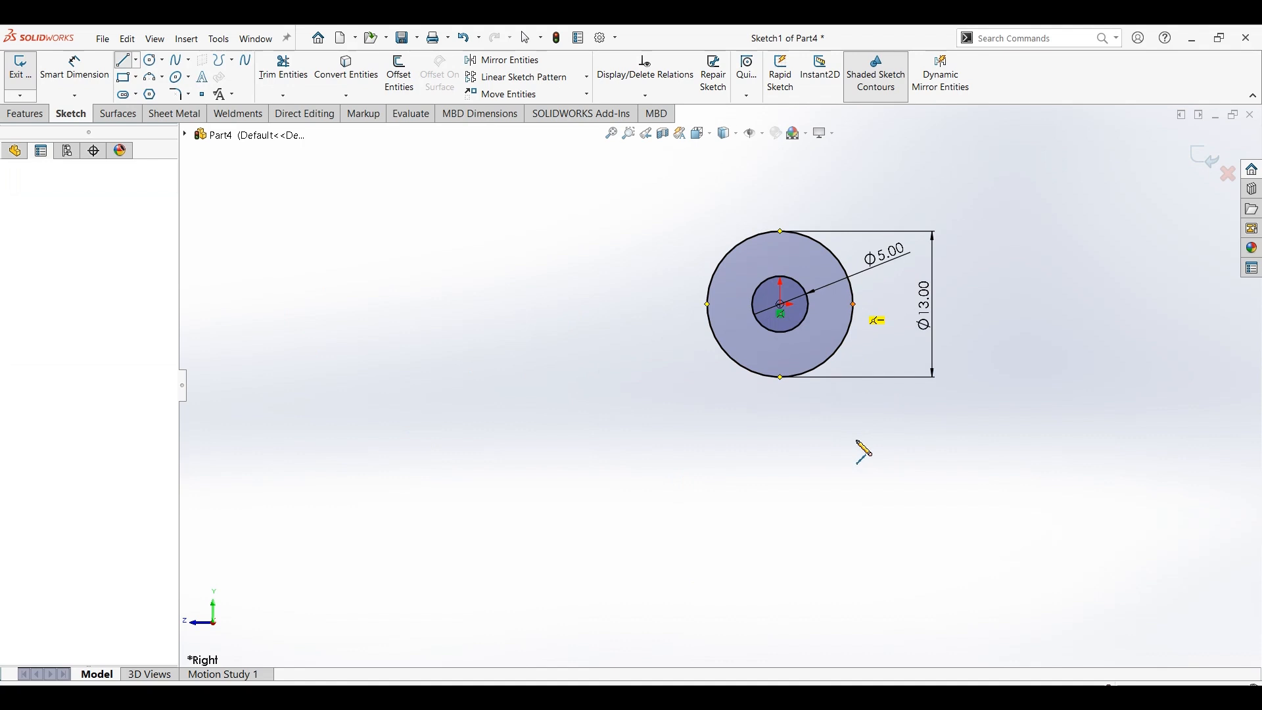
pyautogui.click(854, 523)
pyautogui.scroll(2, 732, 642)
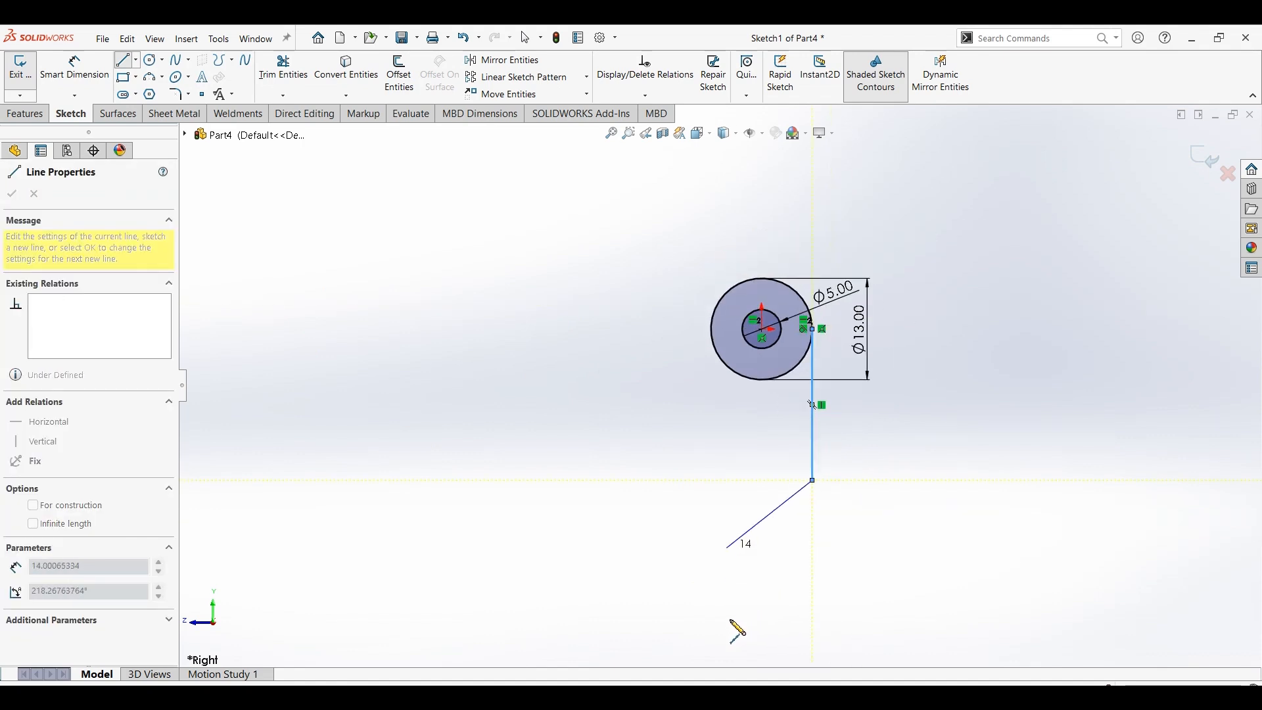
pyautogui.click(734, 602)
pyautogui.click(422, 602)
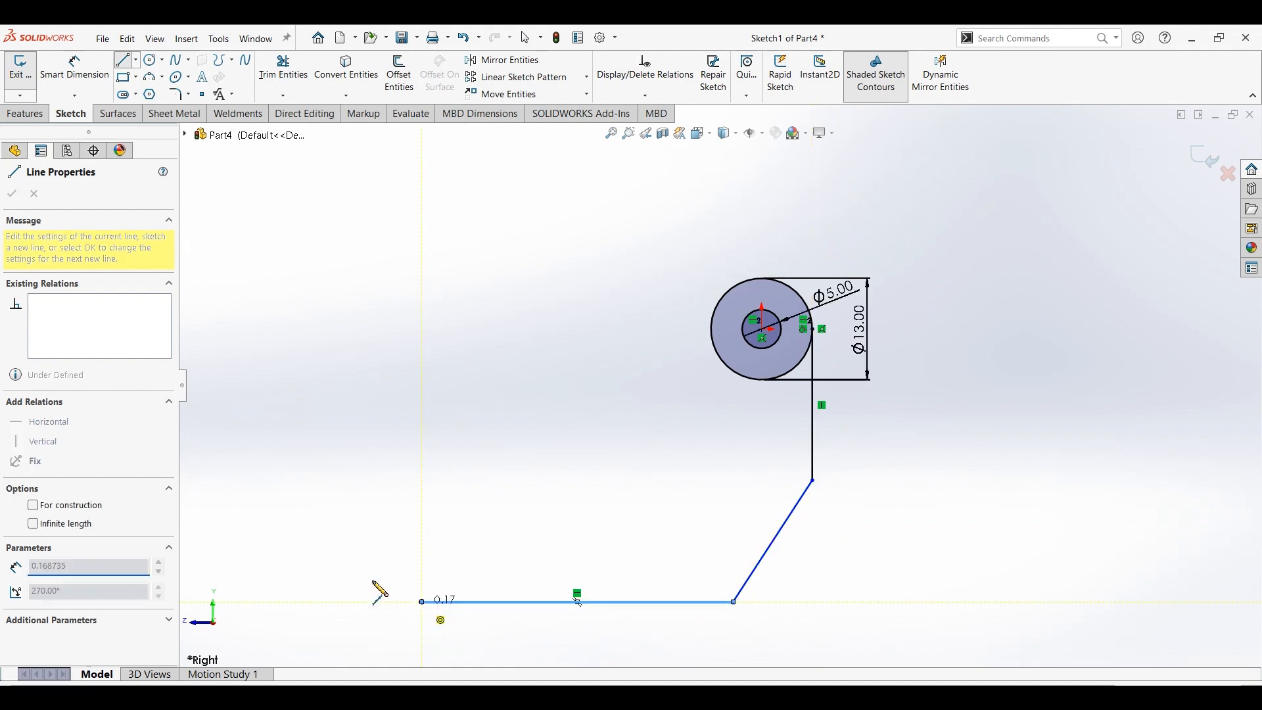
pyautogui.click(263, 551)
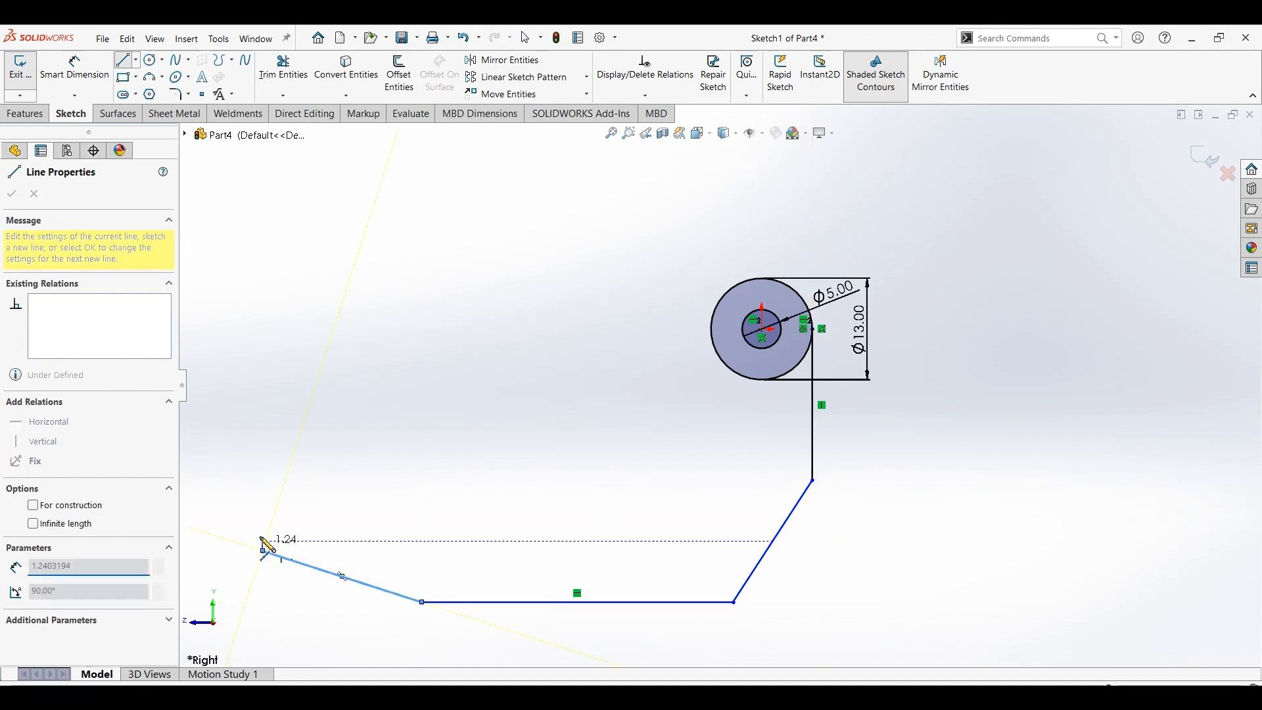
# Round the arm's left end with a tangent arc and continue with a tangent line about 27 mm long sloping down right
pyautogui.doubleClick(263, 552)
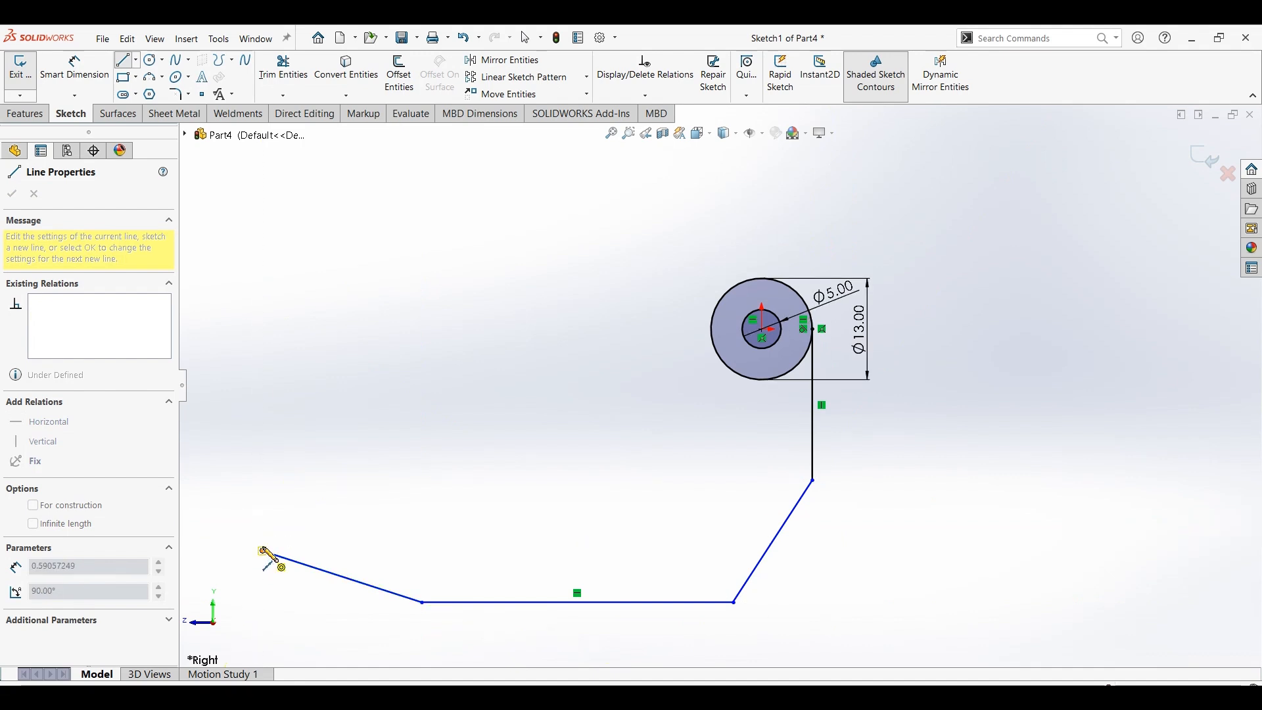
pyautogui.press('a')
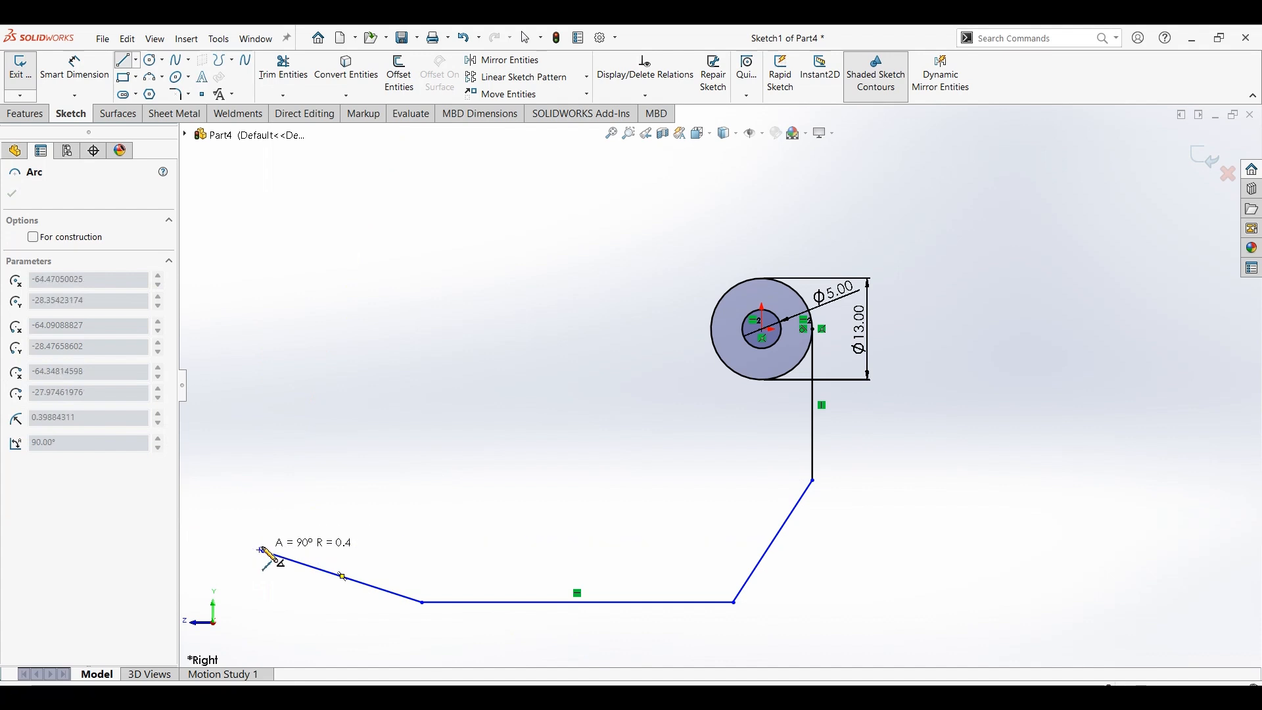
pyautogui.click(306, 493)
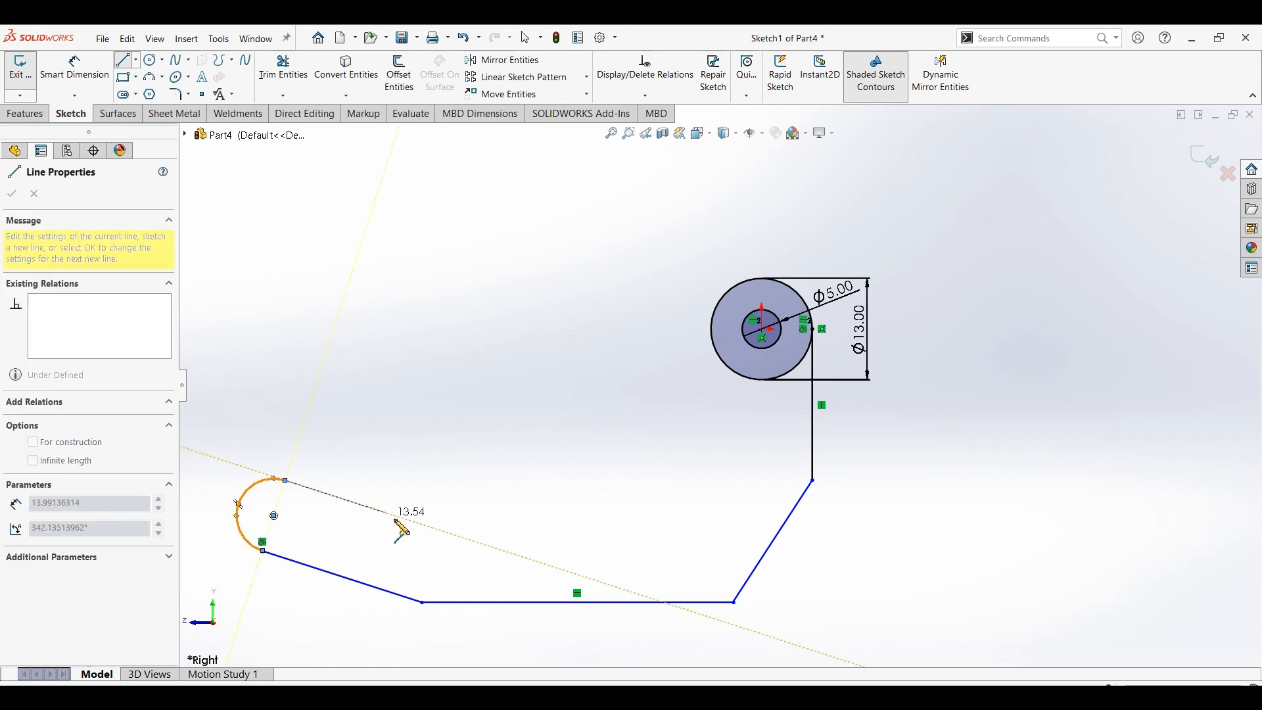
pyautogui.click(487, 547)
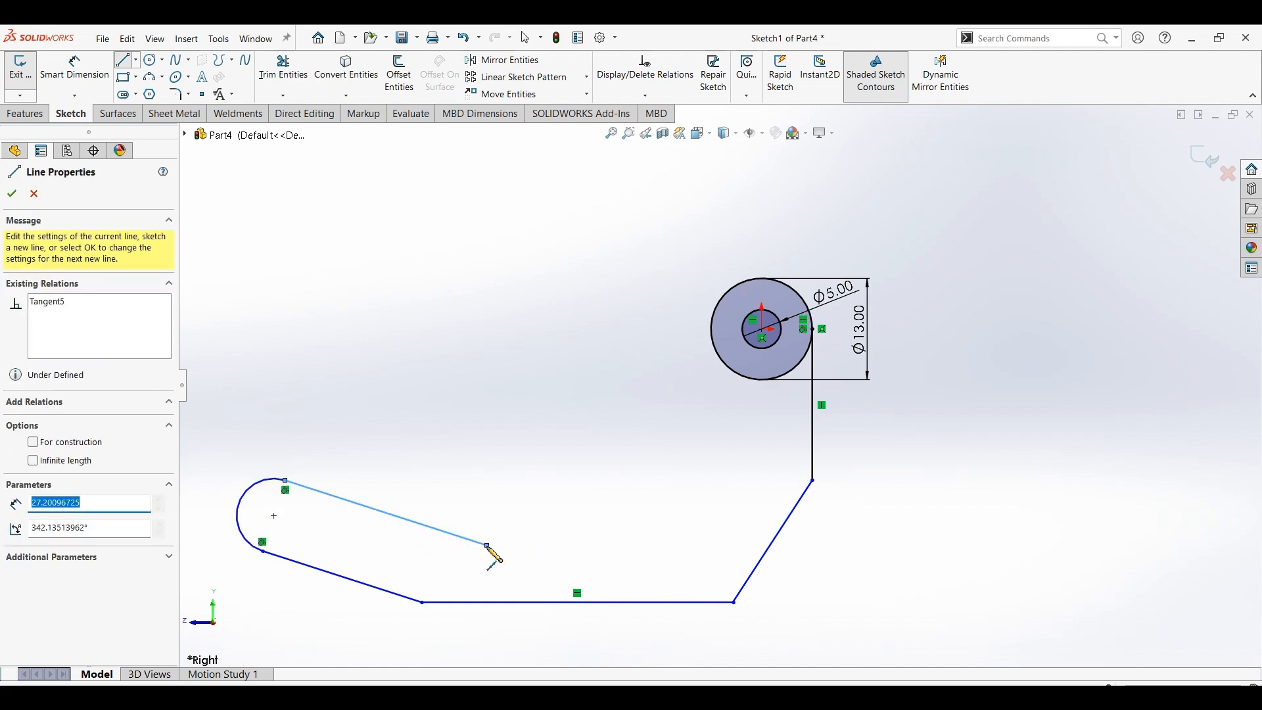
# Continue with a horizontal line, a slope about 16 mm long, a horizontal step about 6 mm and a vertical line to the outer circle's left quadrant
pyautogui.click(612, 545)
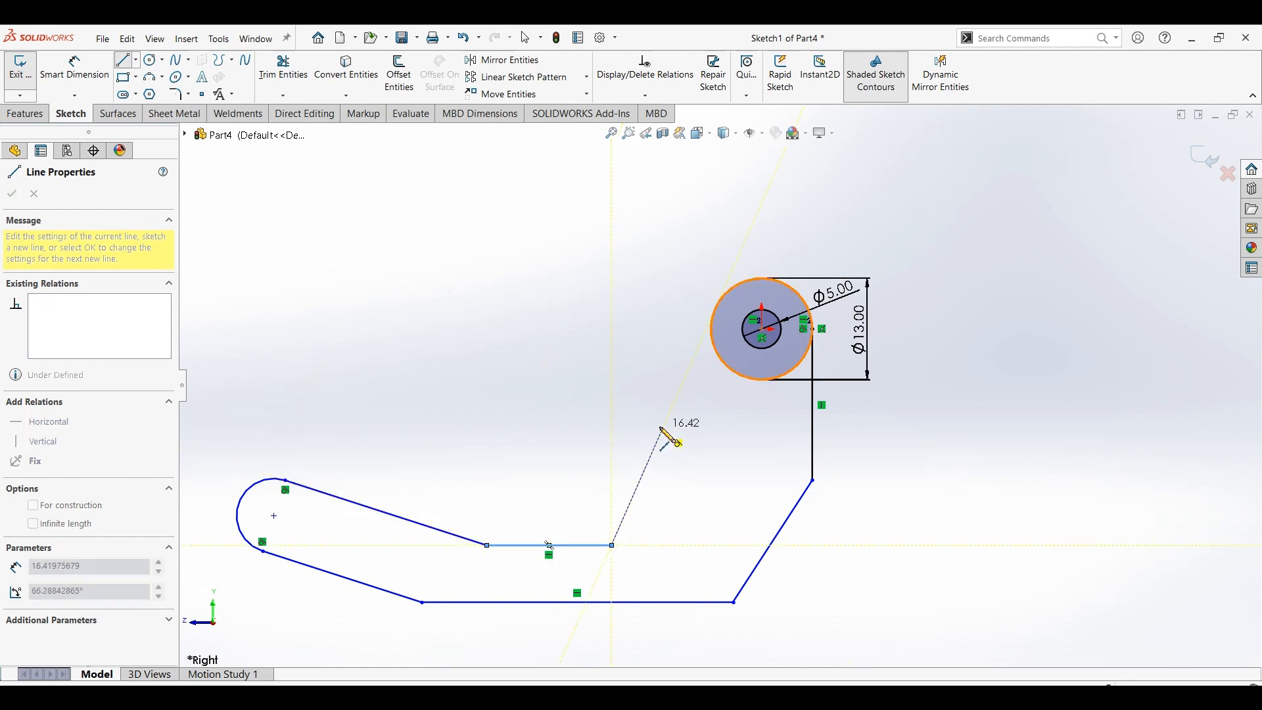
pyautogui.click(662, 428)
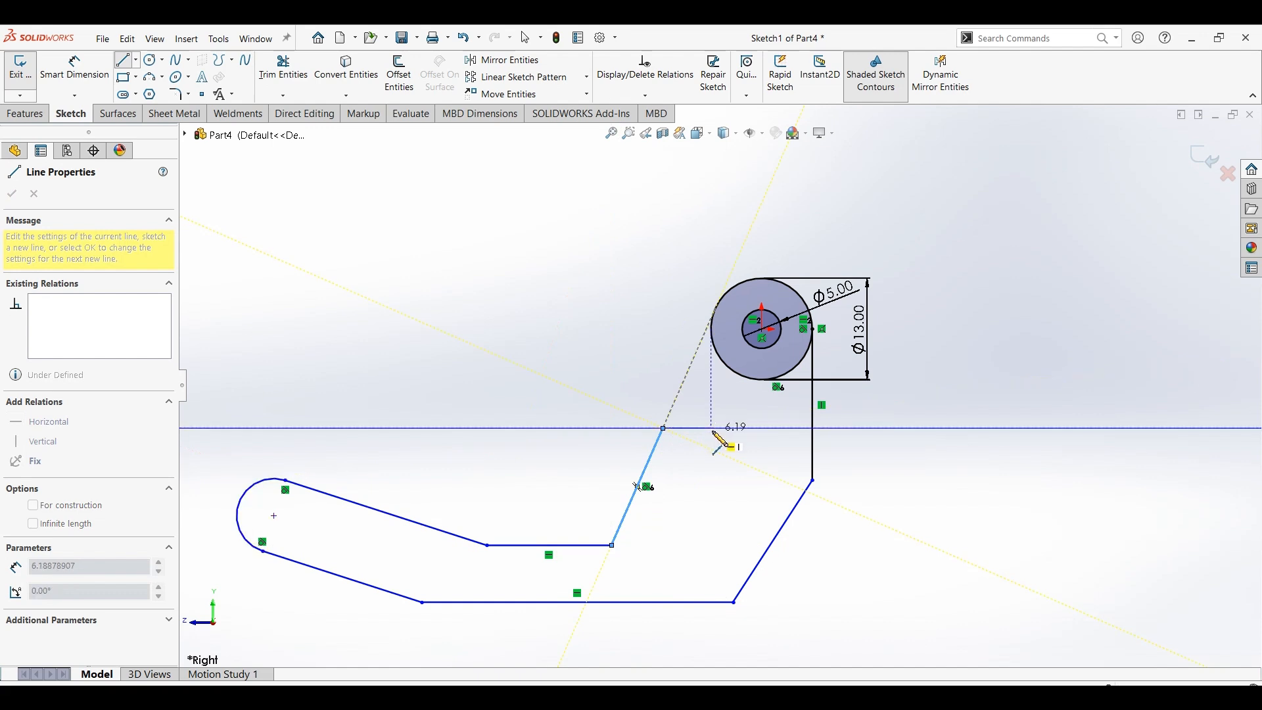
pyautogui.click(711, 428)
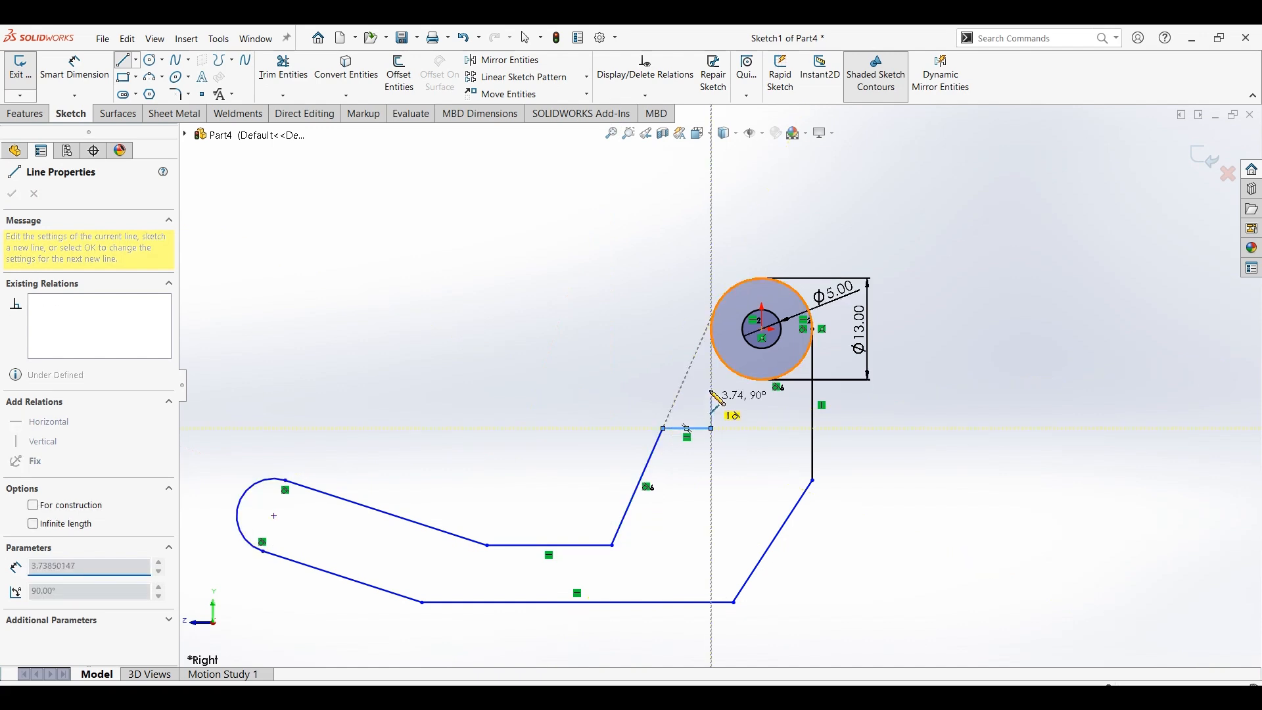
pyautogui.click(711, 329)
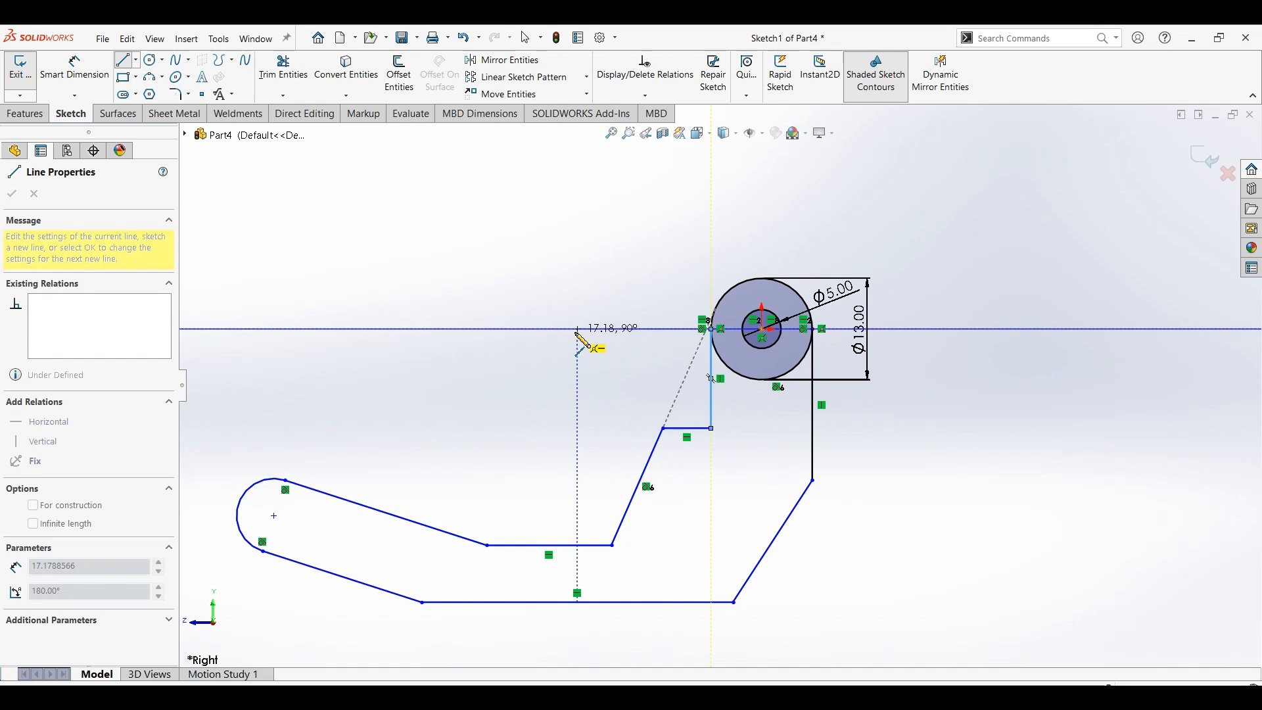
pyautogui.doubleClick(577, 329)
pyautogui.hotkey('ctrl', 'z')
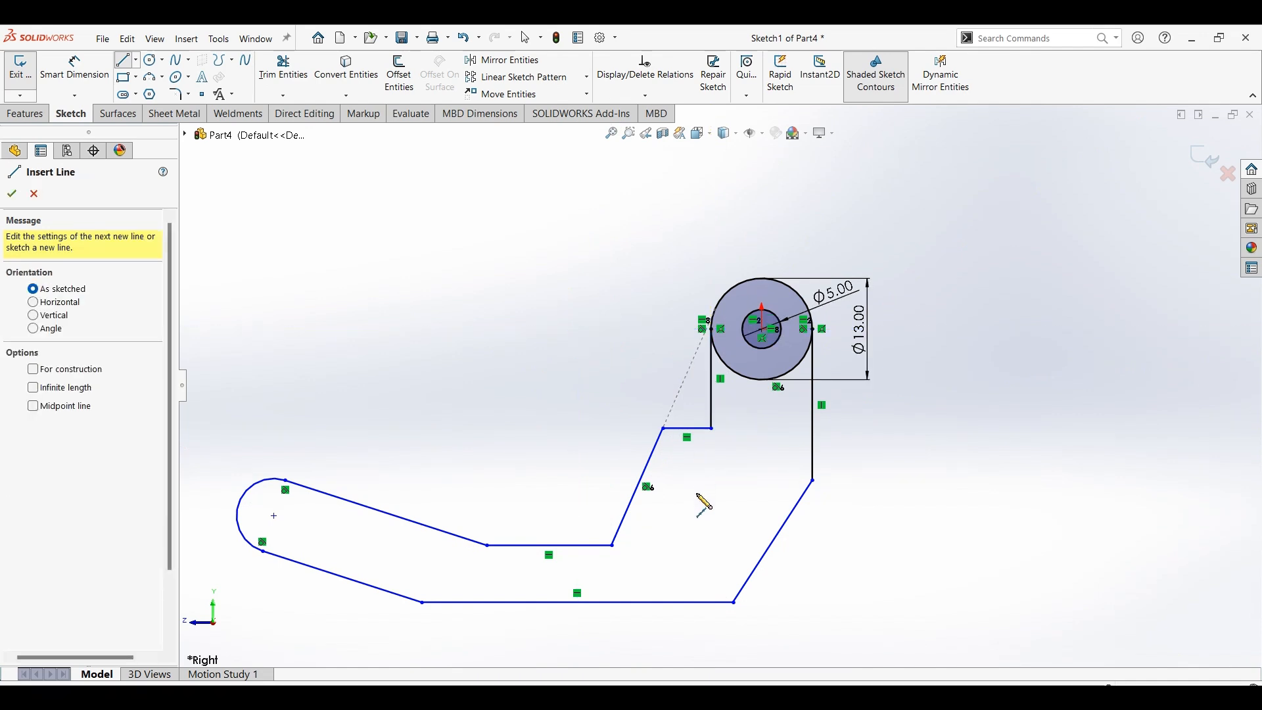
pyautogui.press('Escape')
# Dimension the vertical distance from the circles' centre to the profile's base line to 28 mm
pyautogui.click(72, 69)
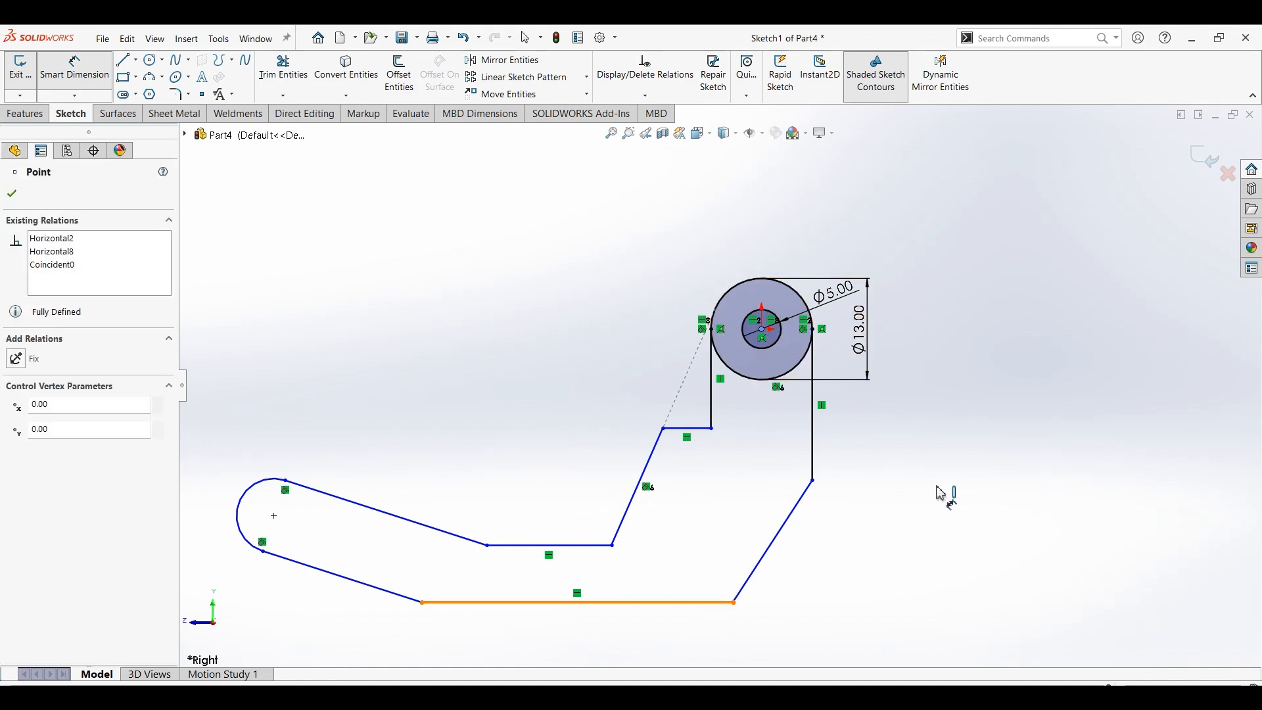
pyautogui.click(945, 483)
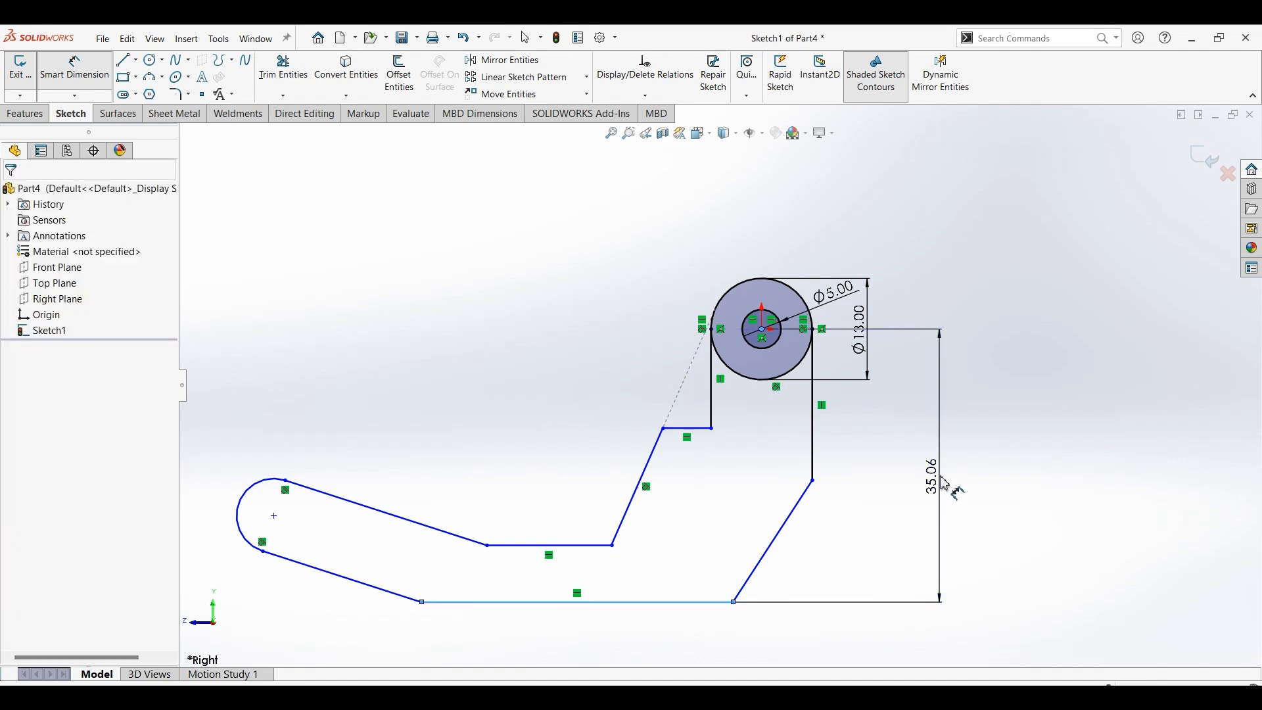
pyautogui.write('26')
pyautogui.press('Return')
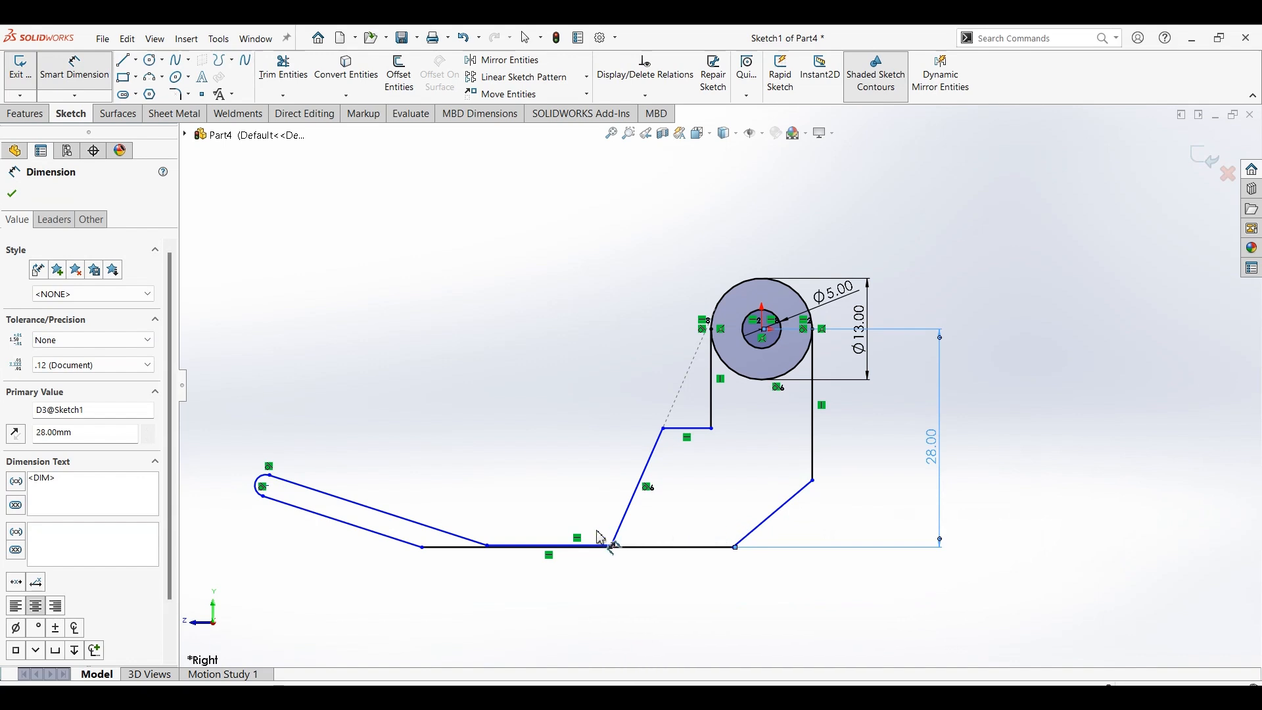
pyautogui.press('Escape')
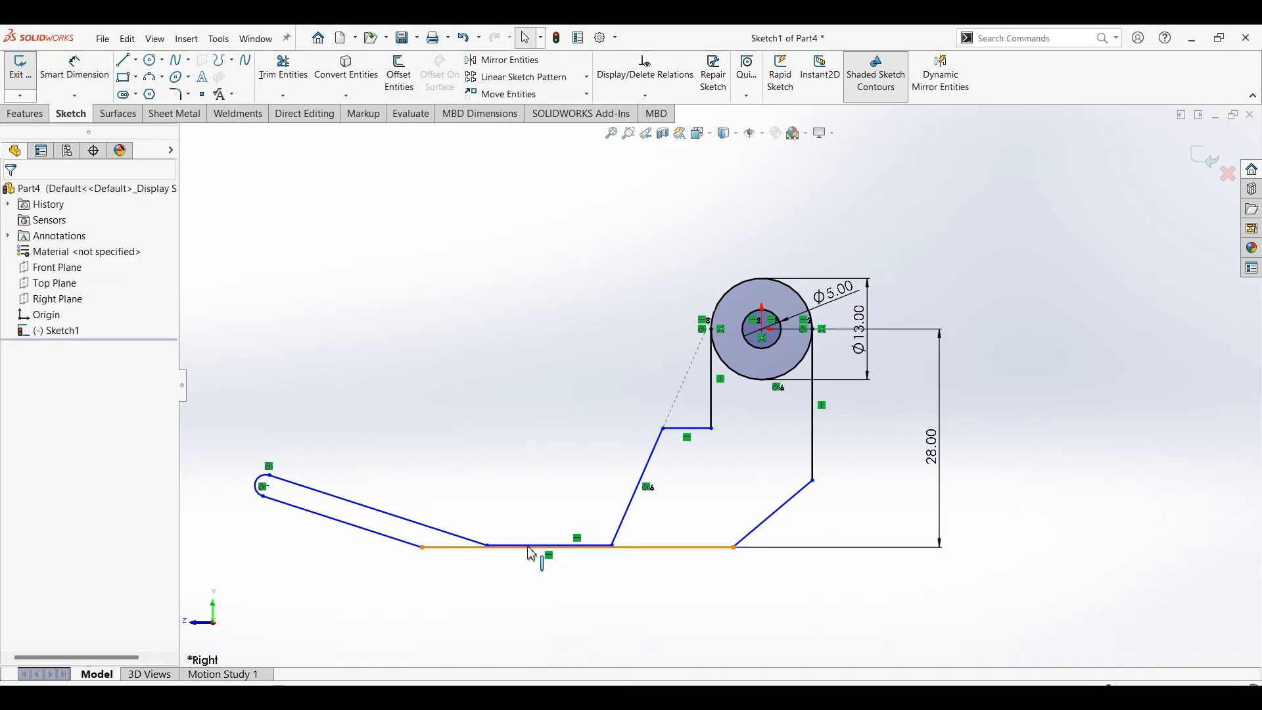
# Move the profile's inner corner and the arm's upper sloped line upward to thicken the arm above the base line
pyautogui.moveTo(613, 551); pyautogui.dragTo(625, 497)
pyautogui.moveTo(327, 490); pyautogui.dragTo(407, 453)
# Dimension the horizontal width of the diagonal line at the profile's lower right corner to 12 mm
pyautogui.click(83, 77)
pyautogui.click(856, 449)
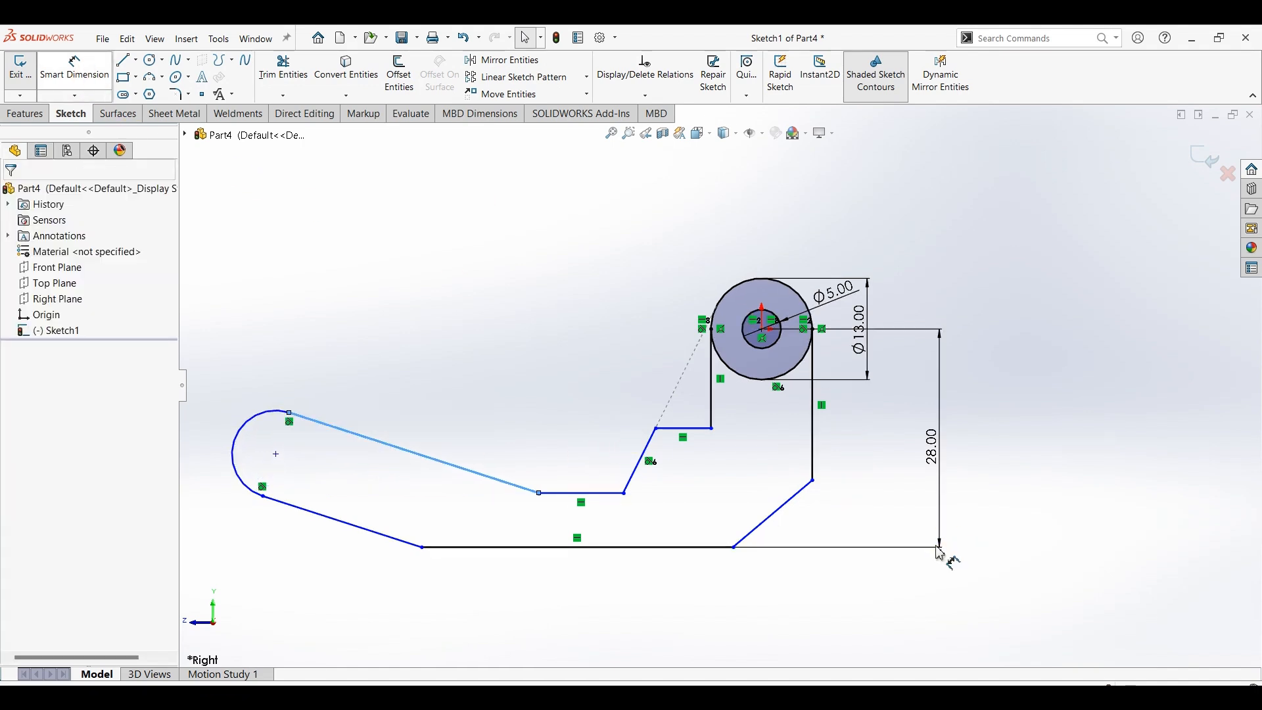
pyautogui.click(782, 516)
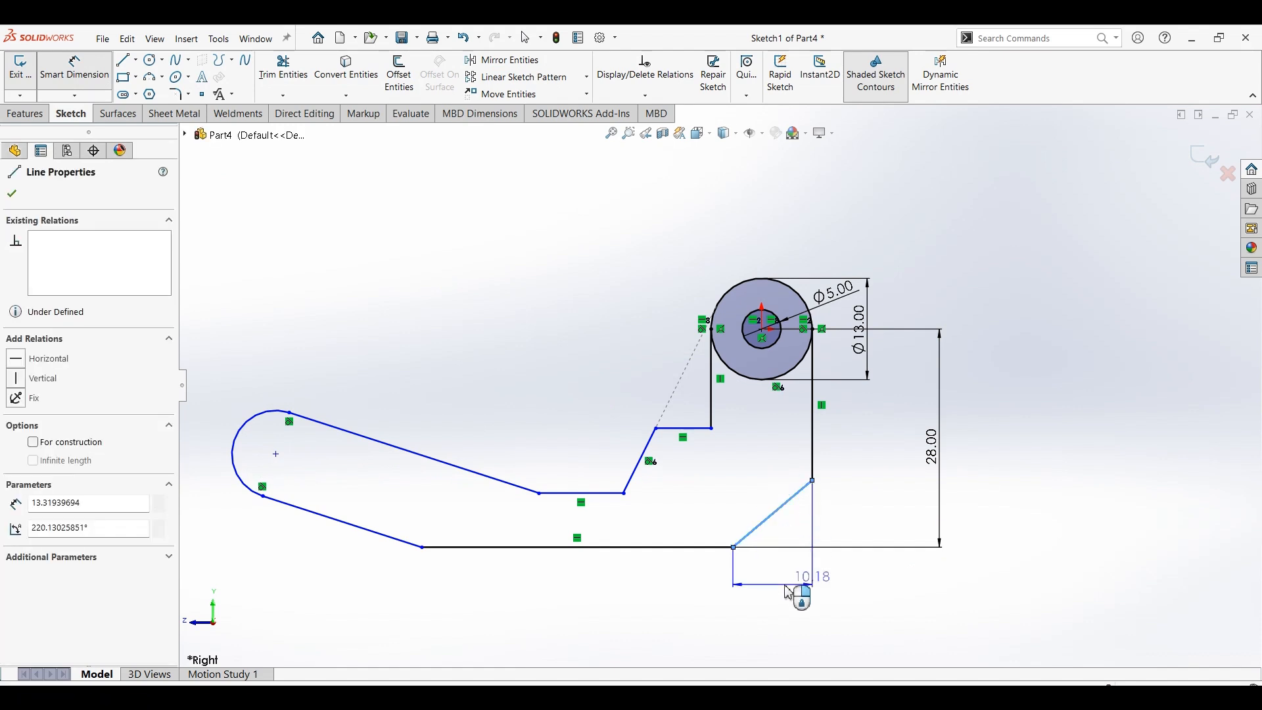
pyautogui.click(791, 593)
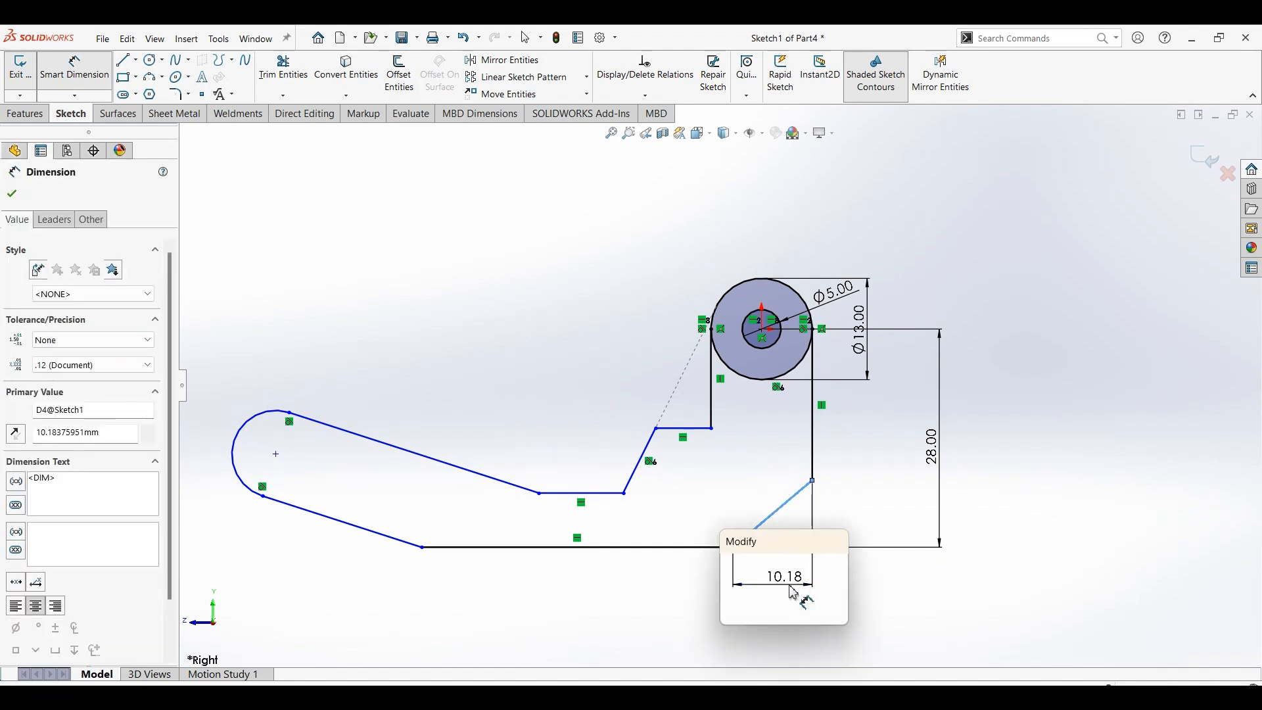
pyautogui.write('10')
pyautogui.press('Return')
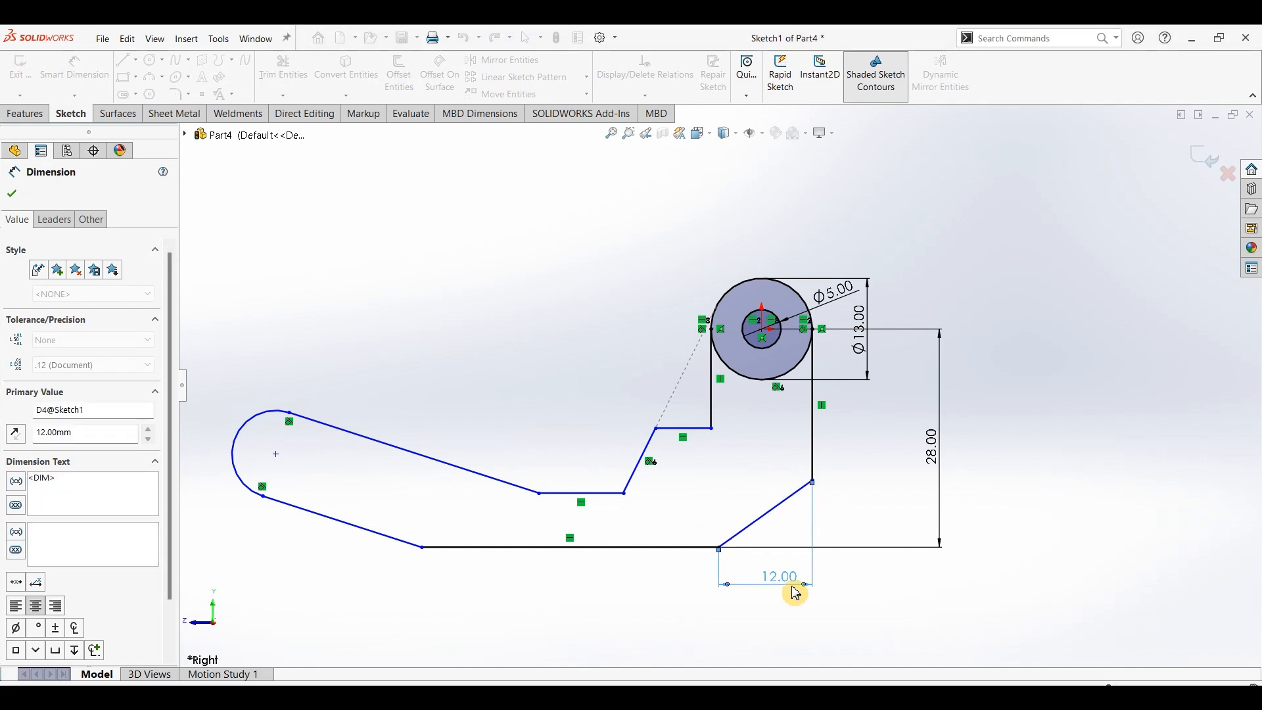
# Dimension the angle between the base line and the diagonal line at the profile's lower right corner to 45°
pyautogui.click(692, 549)
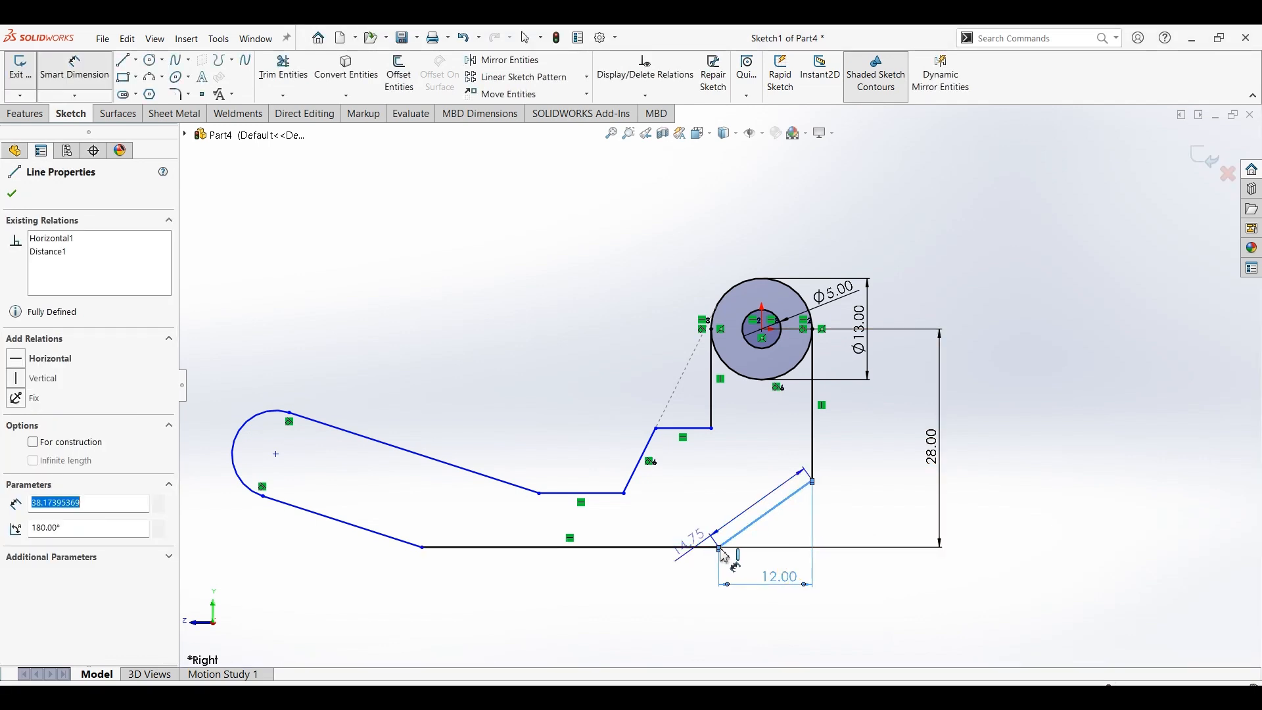
pyautogui.click(753, 524)
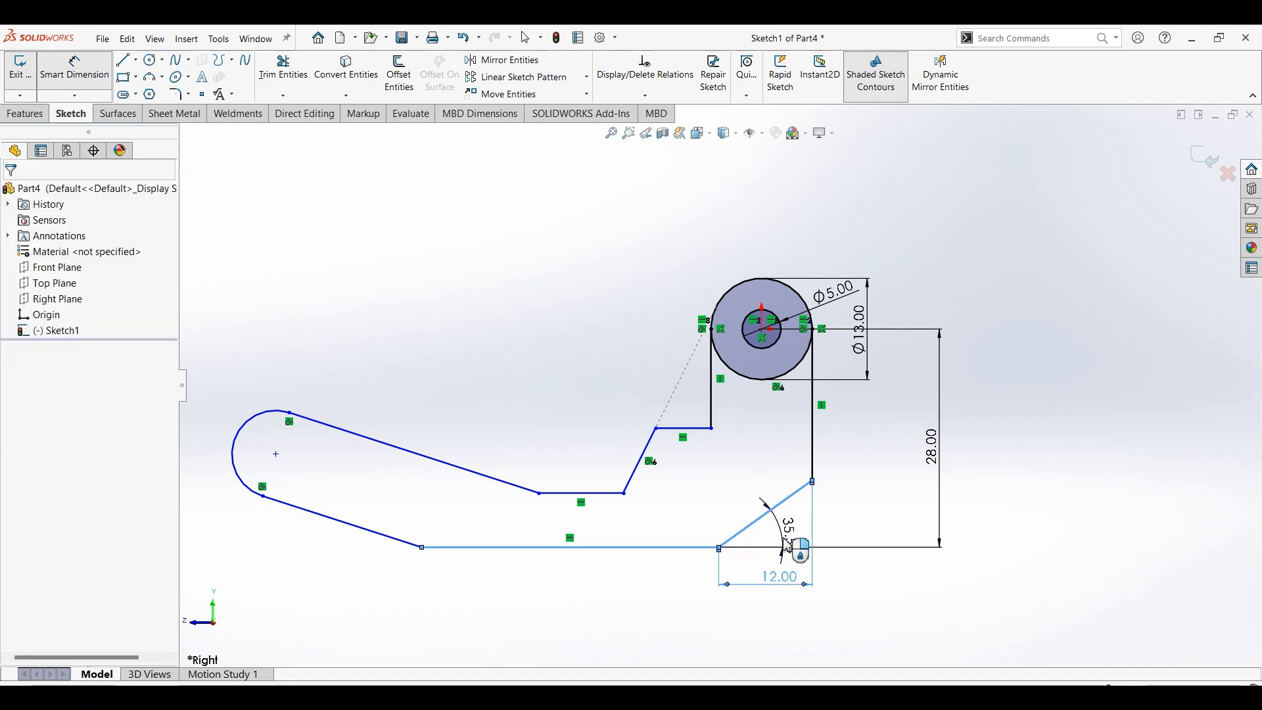
pyautogui.click(789, 546)
pyautogui.write('35')
pyautogui.press('Return')
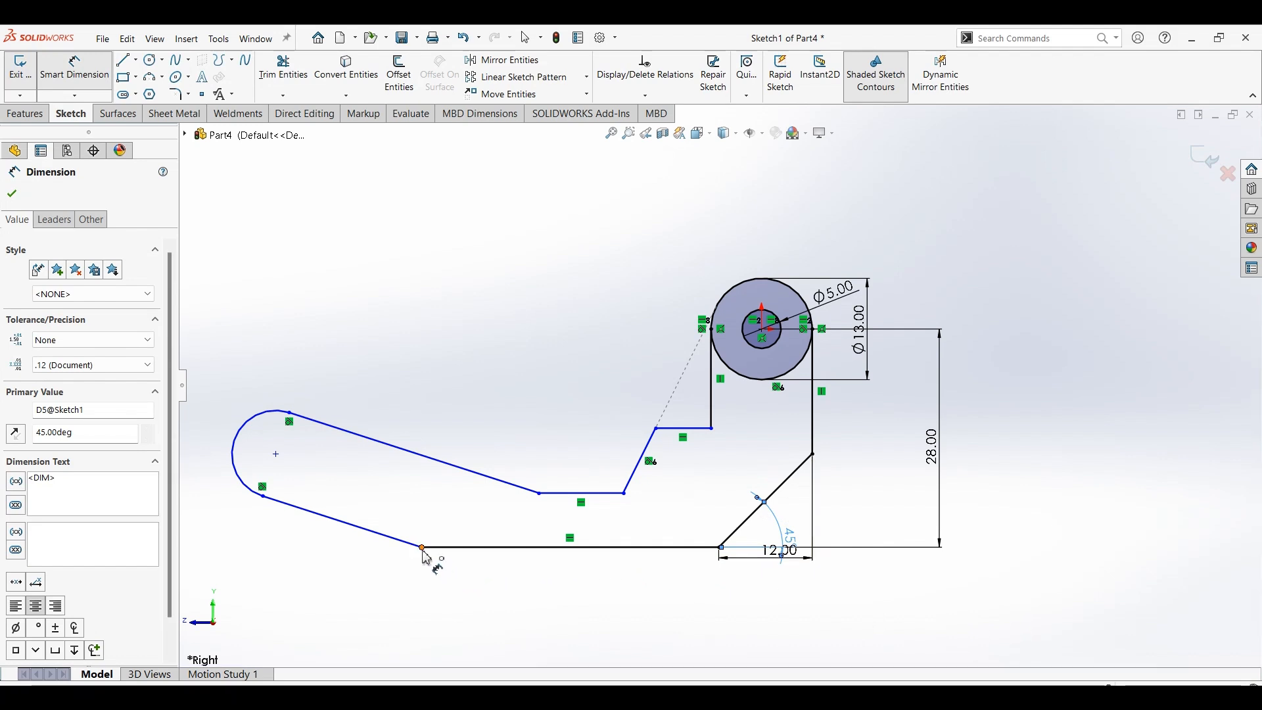
# Dimension the horizontal distance from the base line's left end to the profile's right vertical line to 46 mm
pyautogui.click(816, 431)
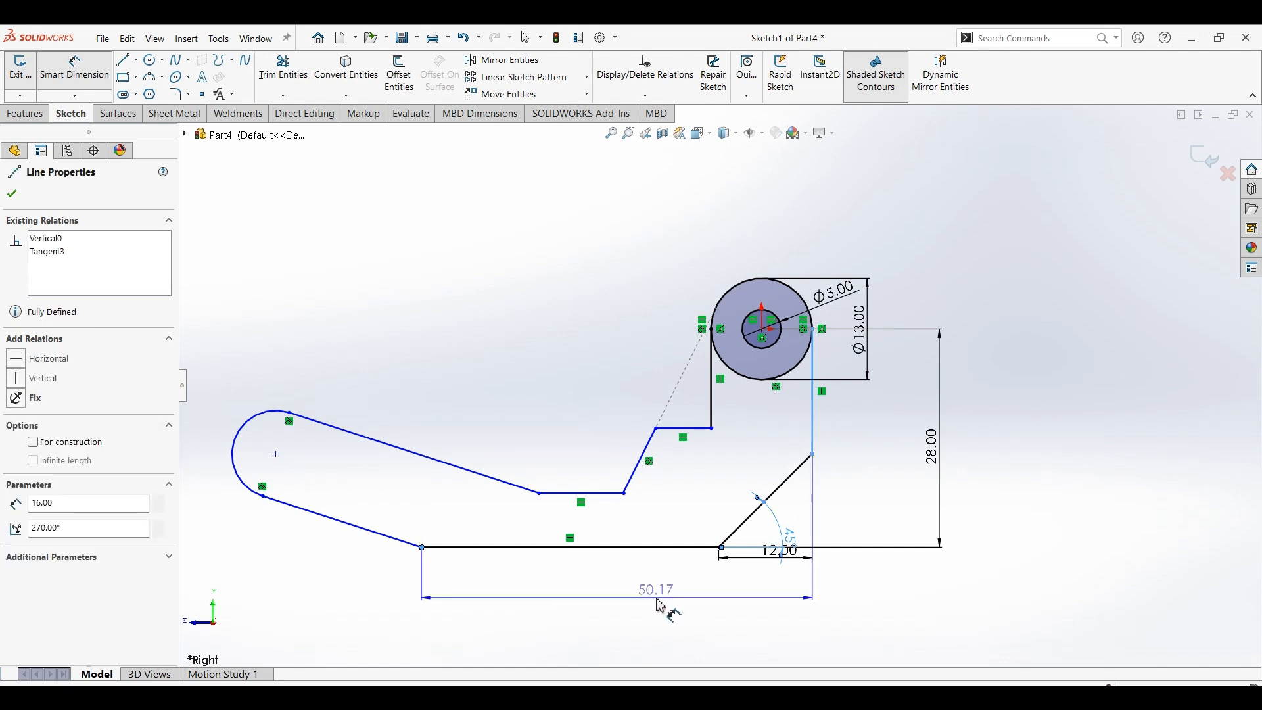
pyautogui.click(669, 605)
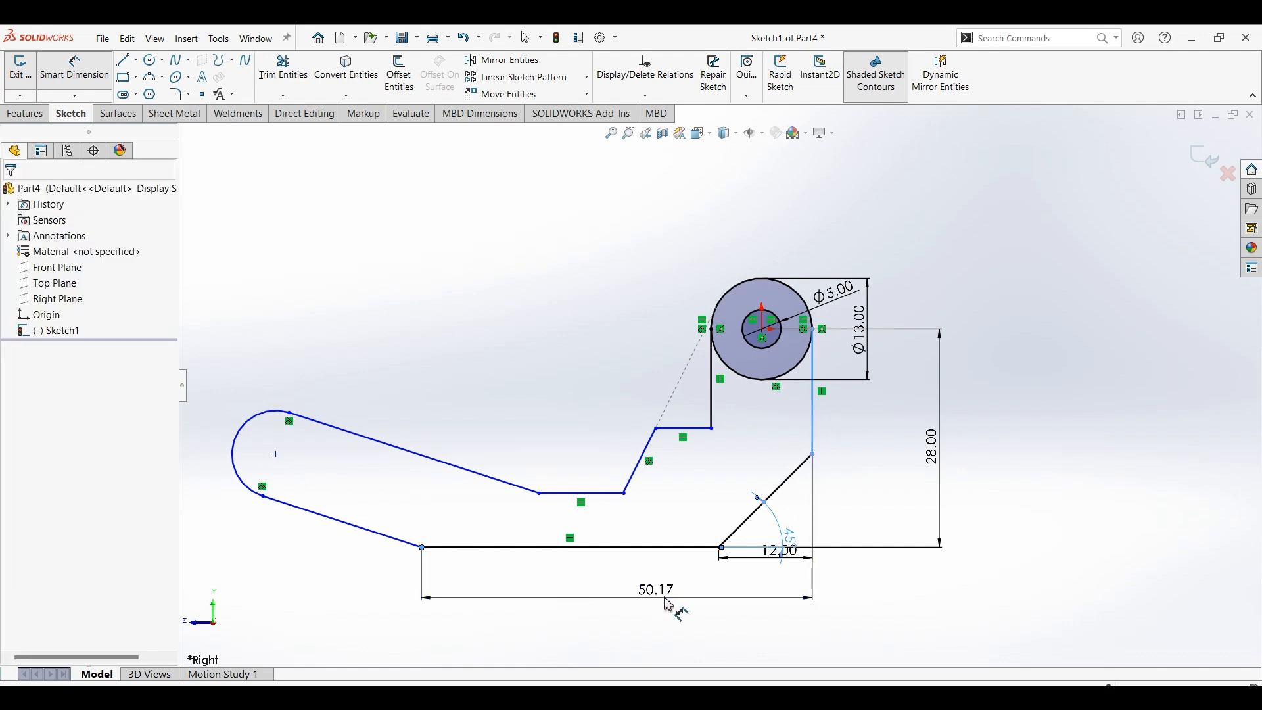
pyautogui.write('50')
pyautogui.press('Return')
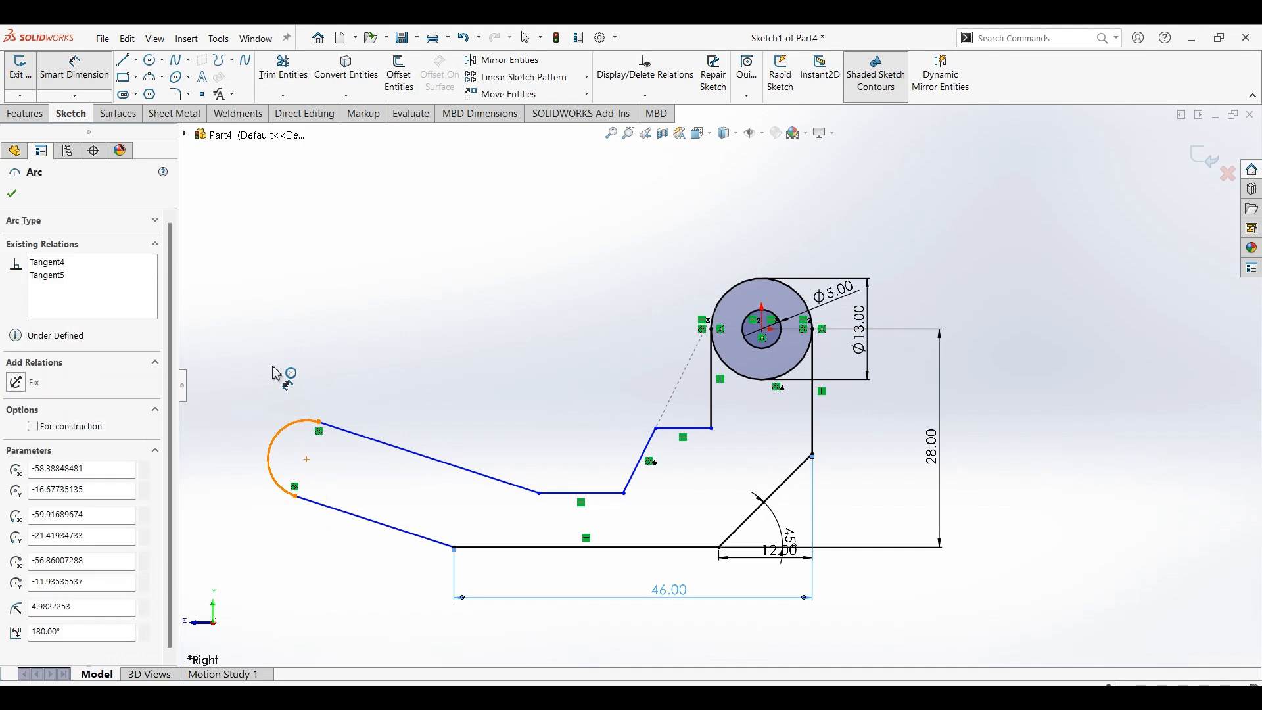
# Dimension the radius of the arm's rounded end to 5 mm
pyautogui.click(275, 374)
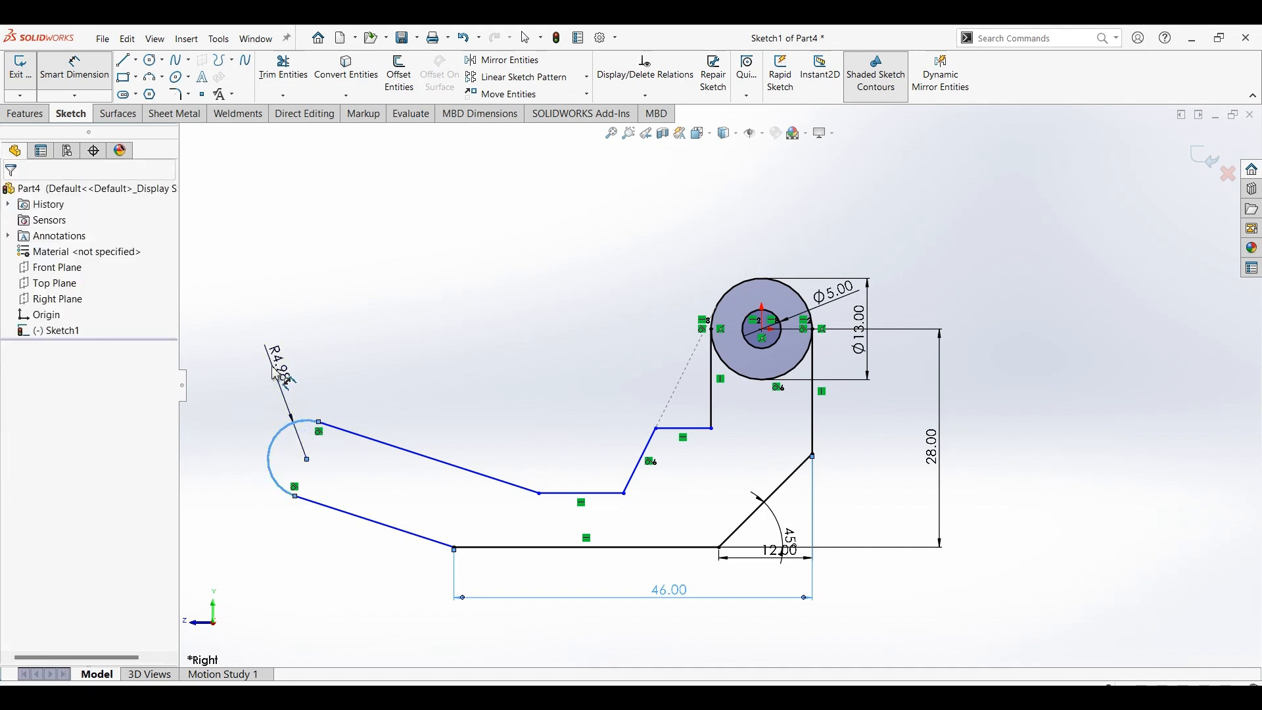
pyautogui.write('5')
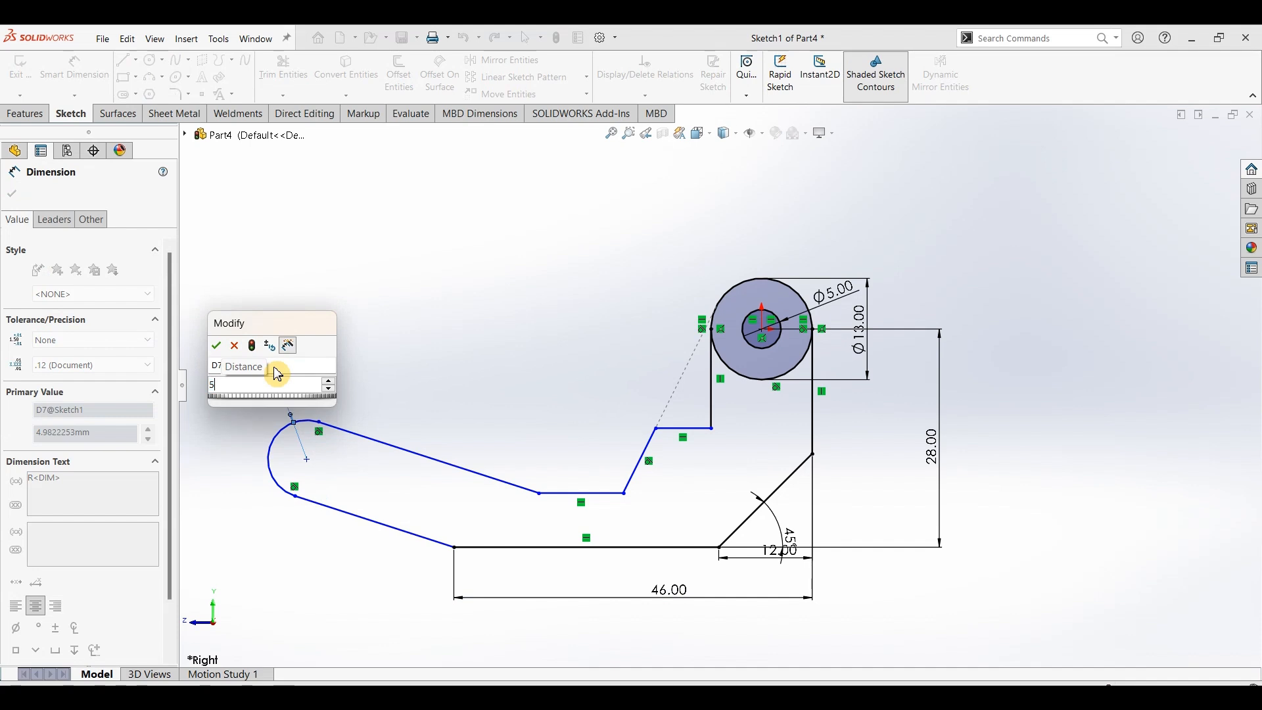
pyautogui.press('Return')
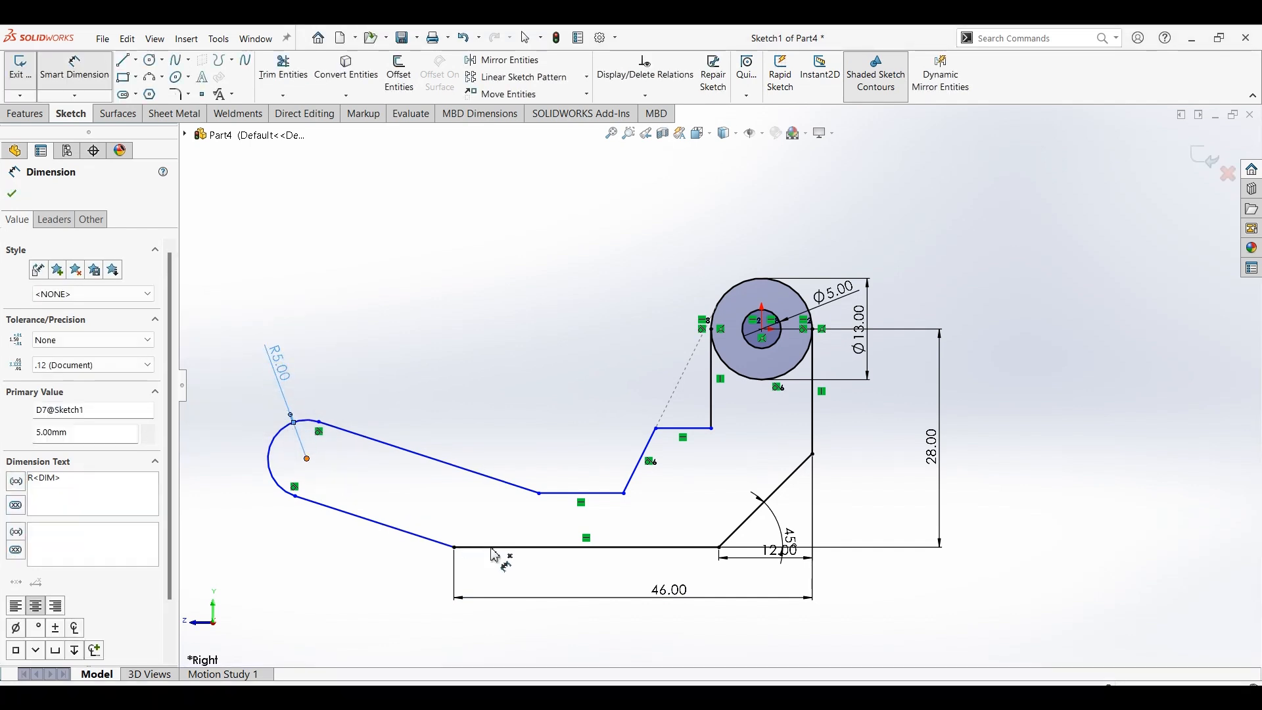
# Dimension the vertical distance from the rounded end's centre to the base line to 6 mm
pyautogui.click(237, 528)
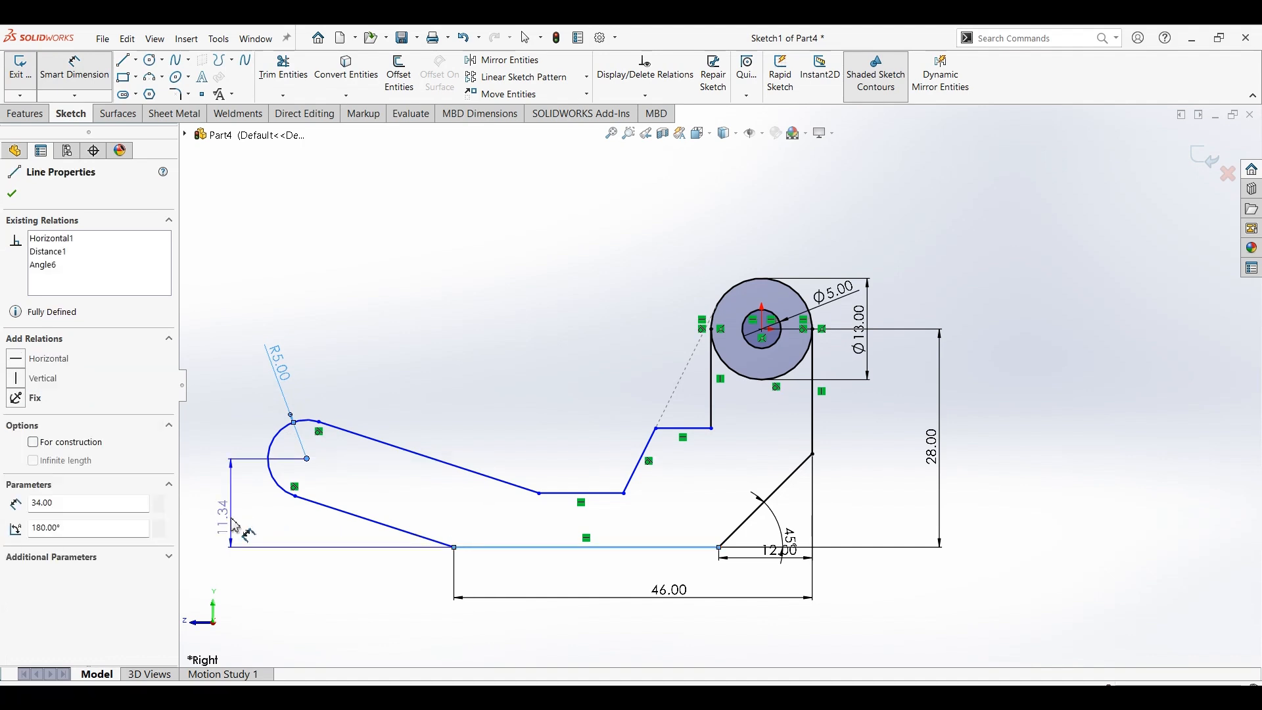
pyautogui.click(237, 526)
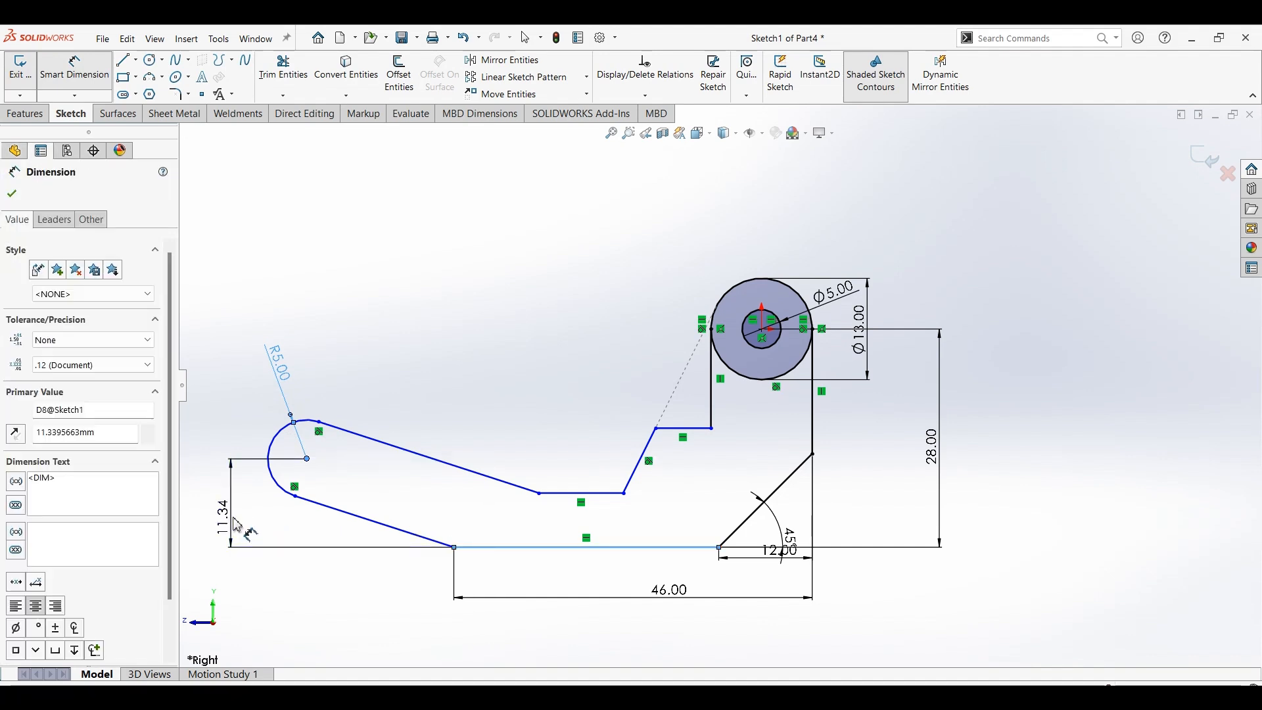
pyautogui.click(239, 526)
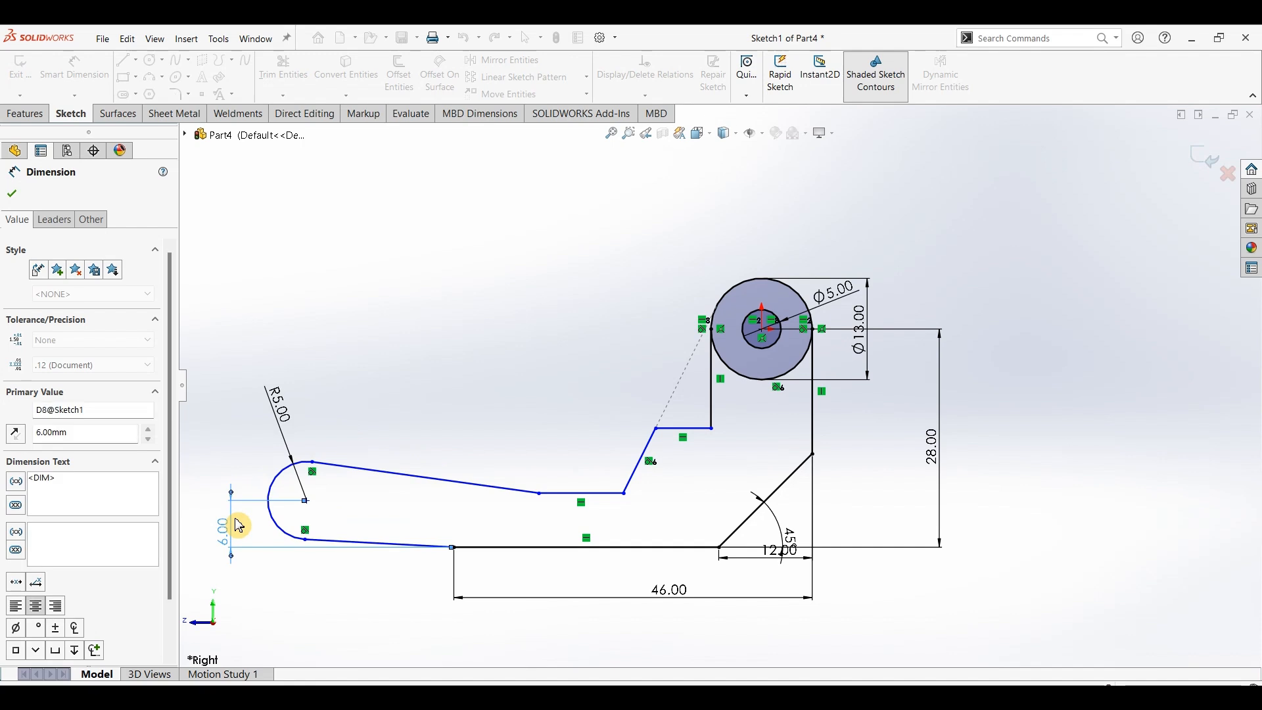
# Dimension the angle between the arm's upper sloped line and the base line to 9°
pyautogui.click(480, 485)
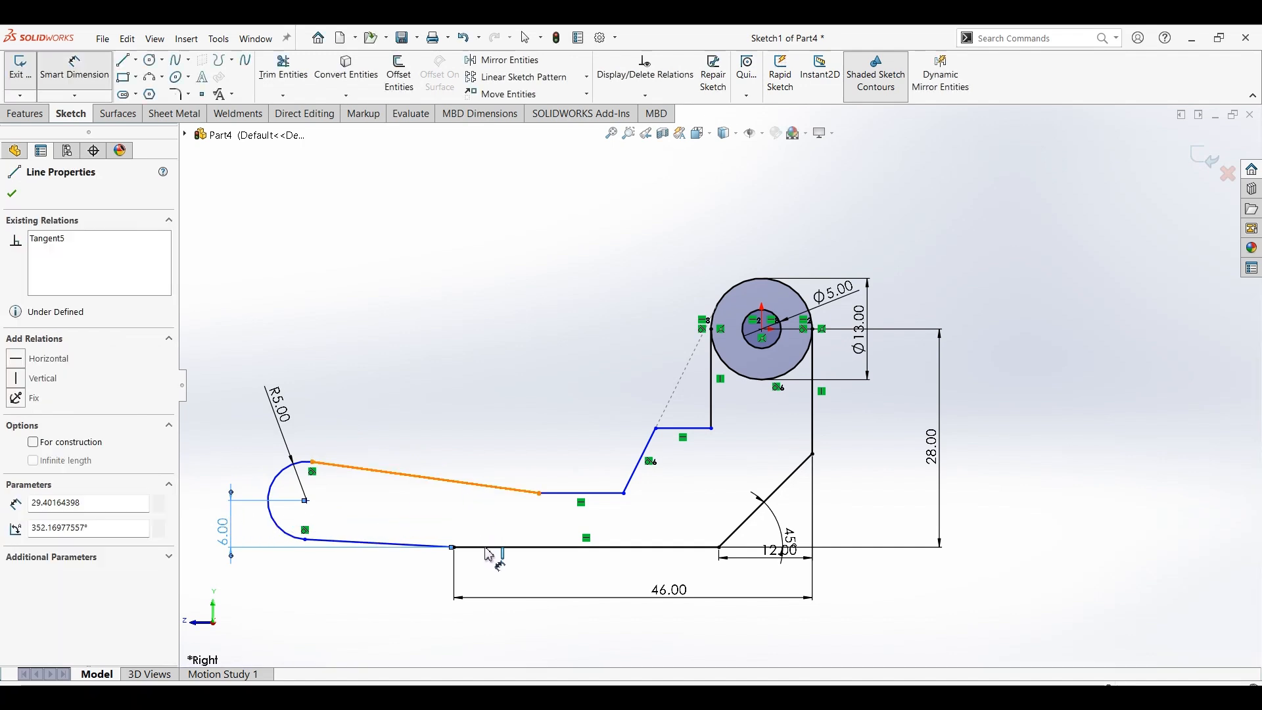
pyautogui.click(440, 546)
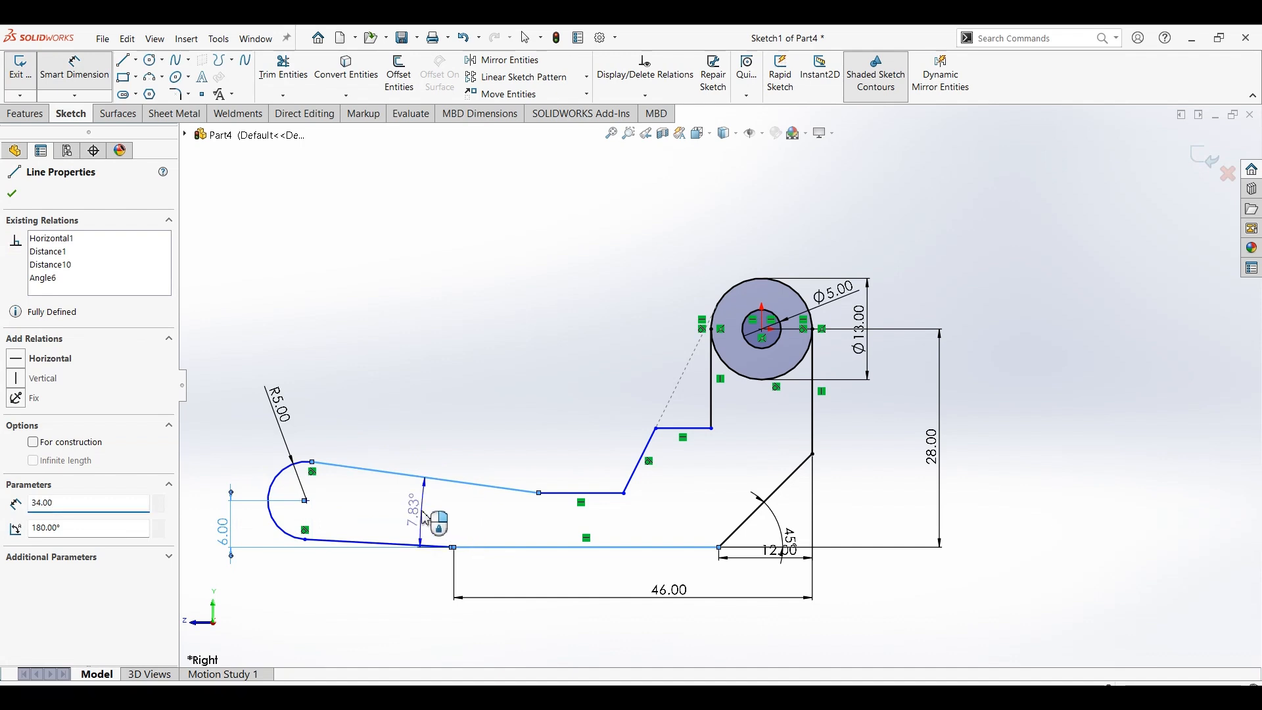
pyautogui.click(424, 521)
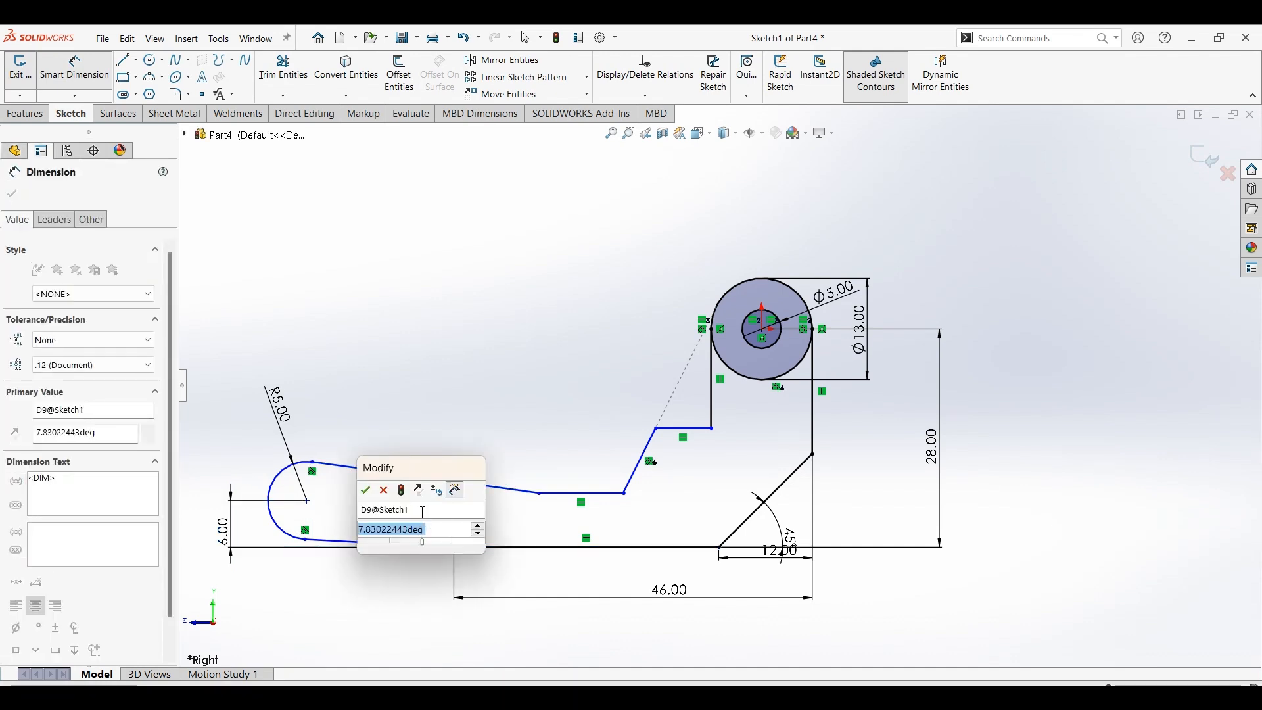
pyautogui.write('8')
pyautogui.press('Return')
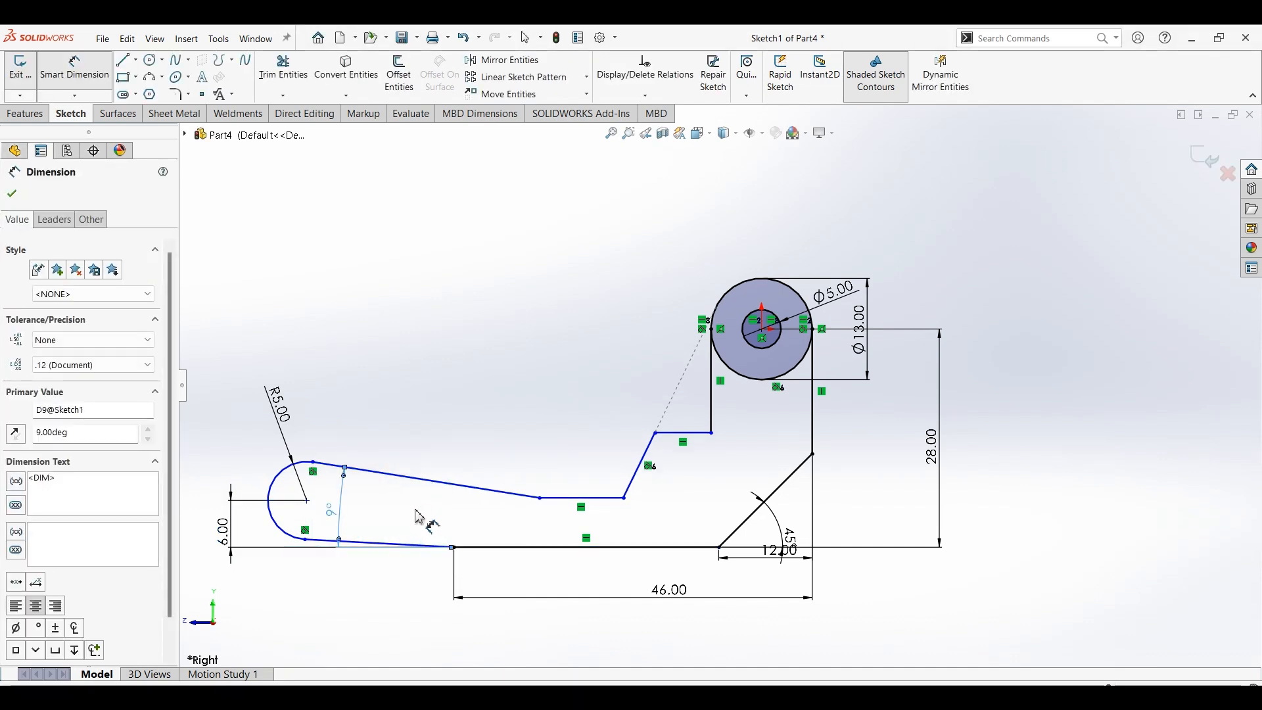
# Make the arm's upper and lower sloped lines parallel
pyautogui.press('Escape')
pyautogui.click(395, 482)
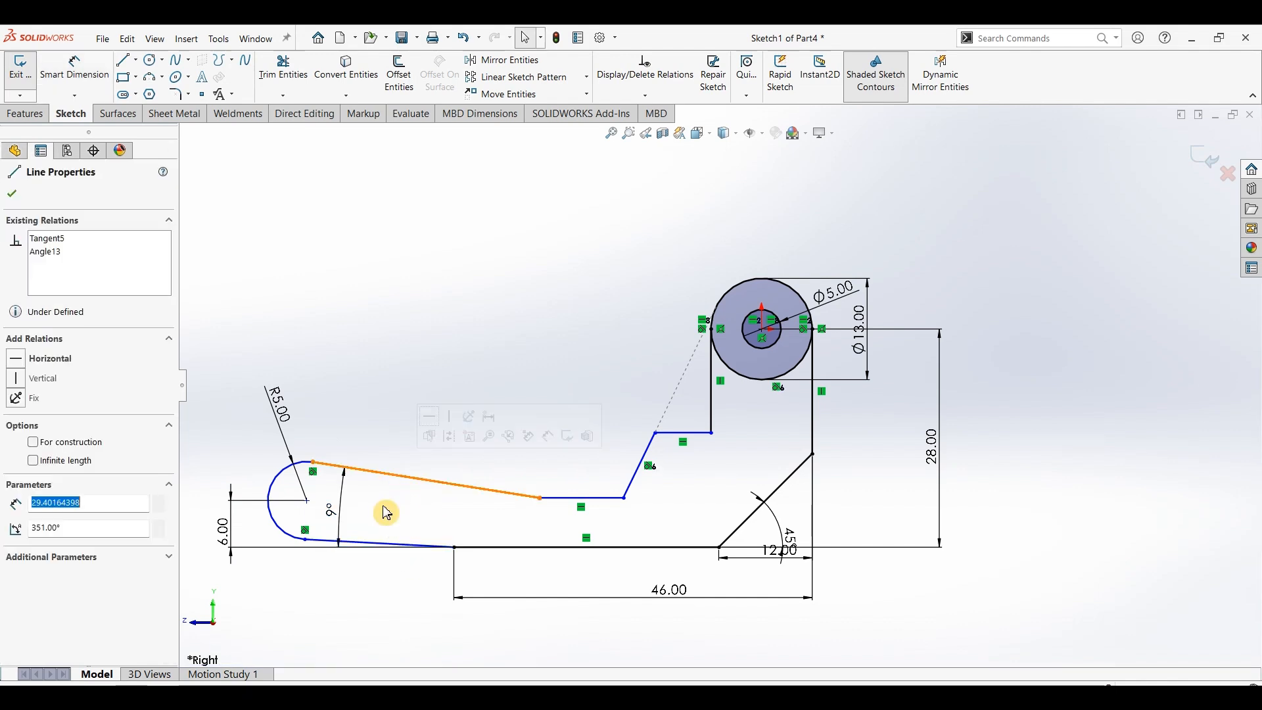
pyautogui.keyDown('ctrl'); pyautogui.click(388, 544); pyautogui.keyUp('ctrl')
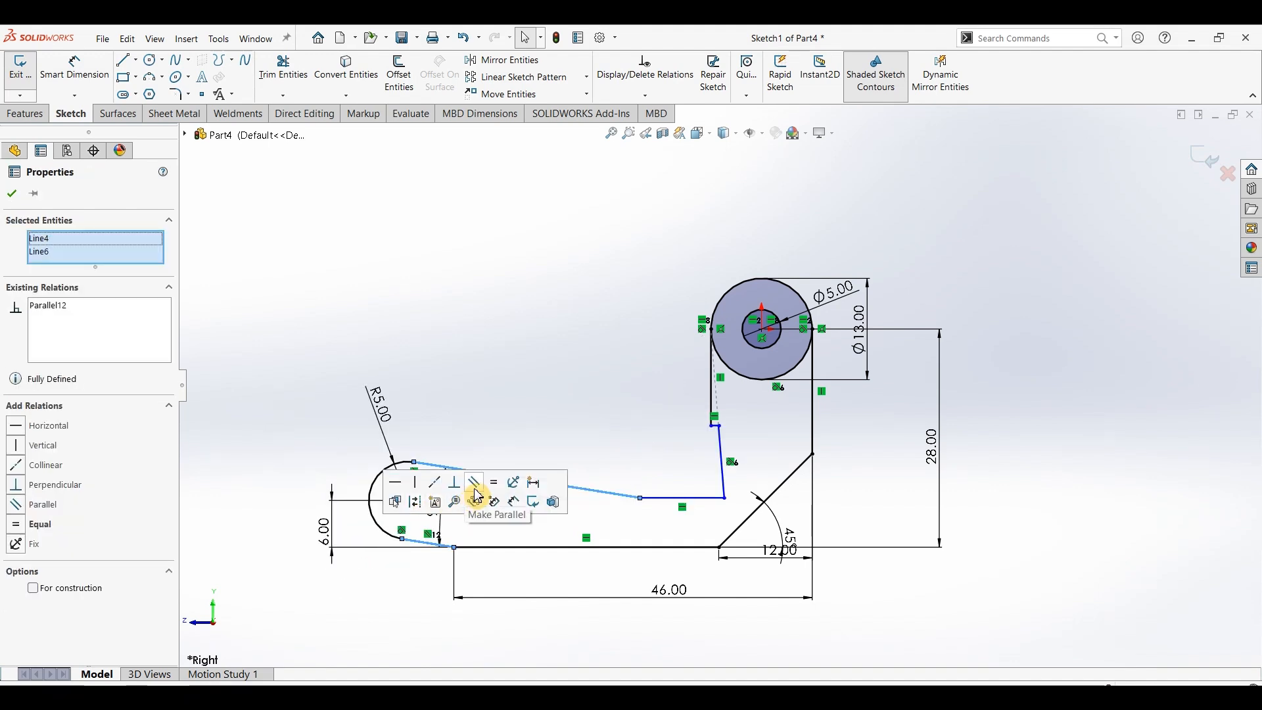
pyautogui.click(499, 509)
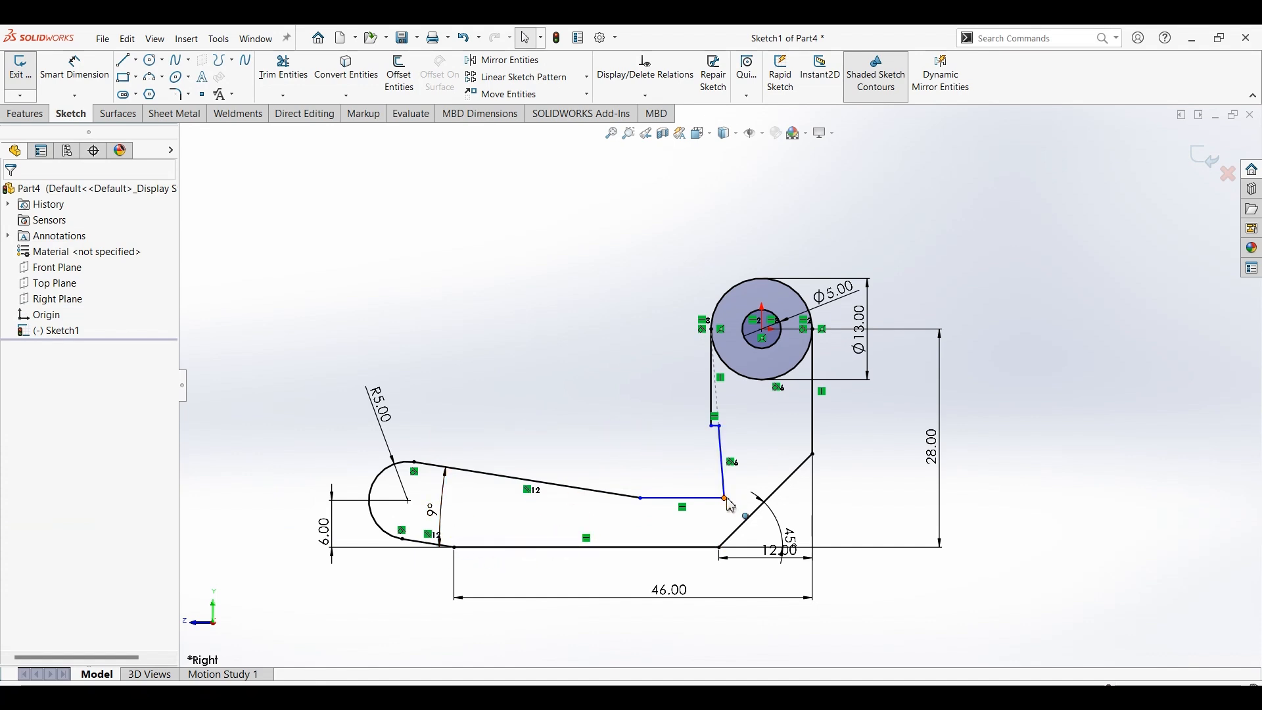
# Move the profile's inner corner outward towards the arm, and dimension the short horizontal step below the circle to 5 mm
pyautogui.moveTo(725, 498); pyautogui.dragTo(641, 496)
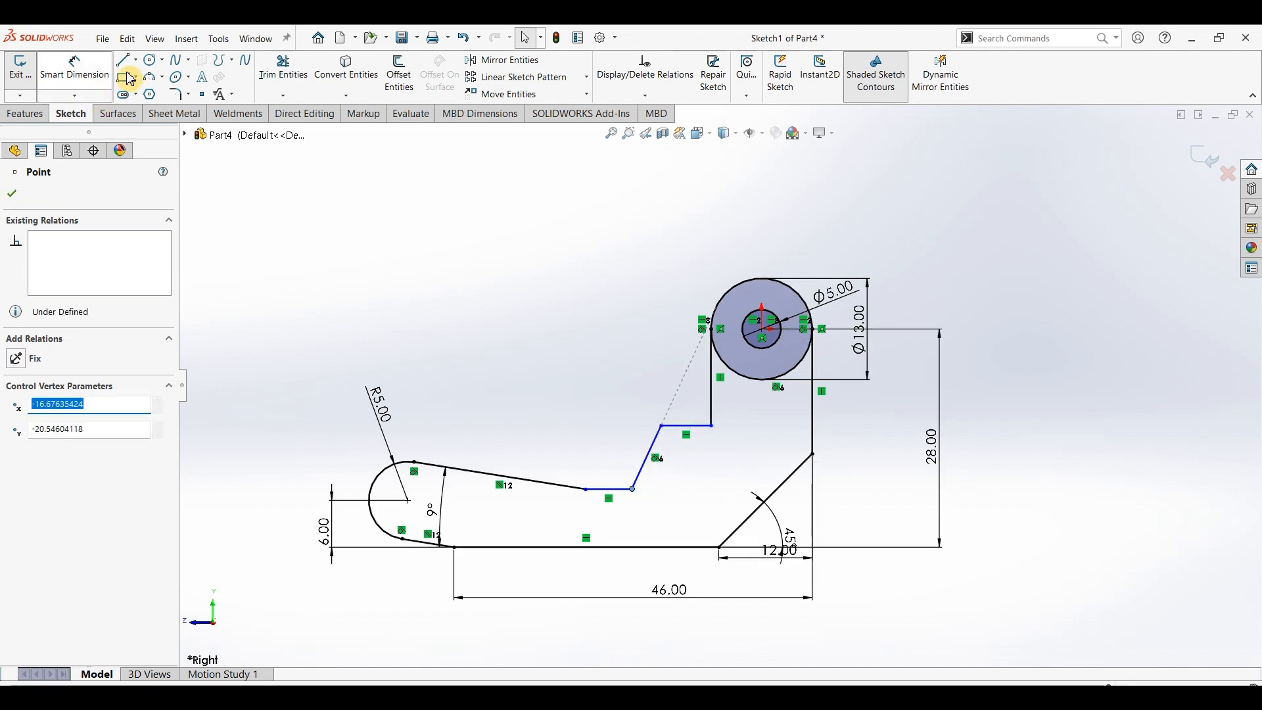
pyautogui.click(75, 69)
pyautogui.click(688, 434)
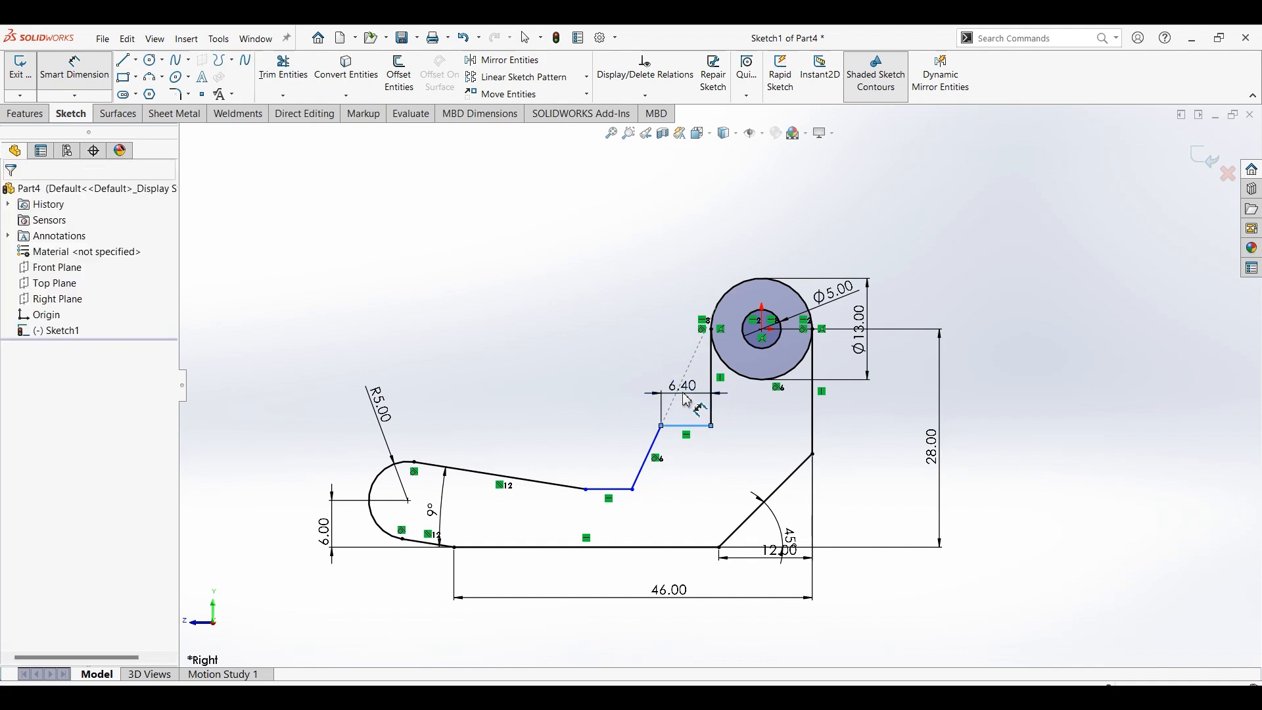
pyautogui.click(687, 400)
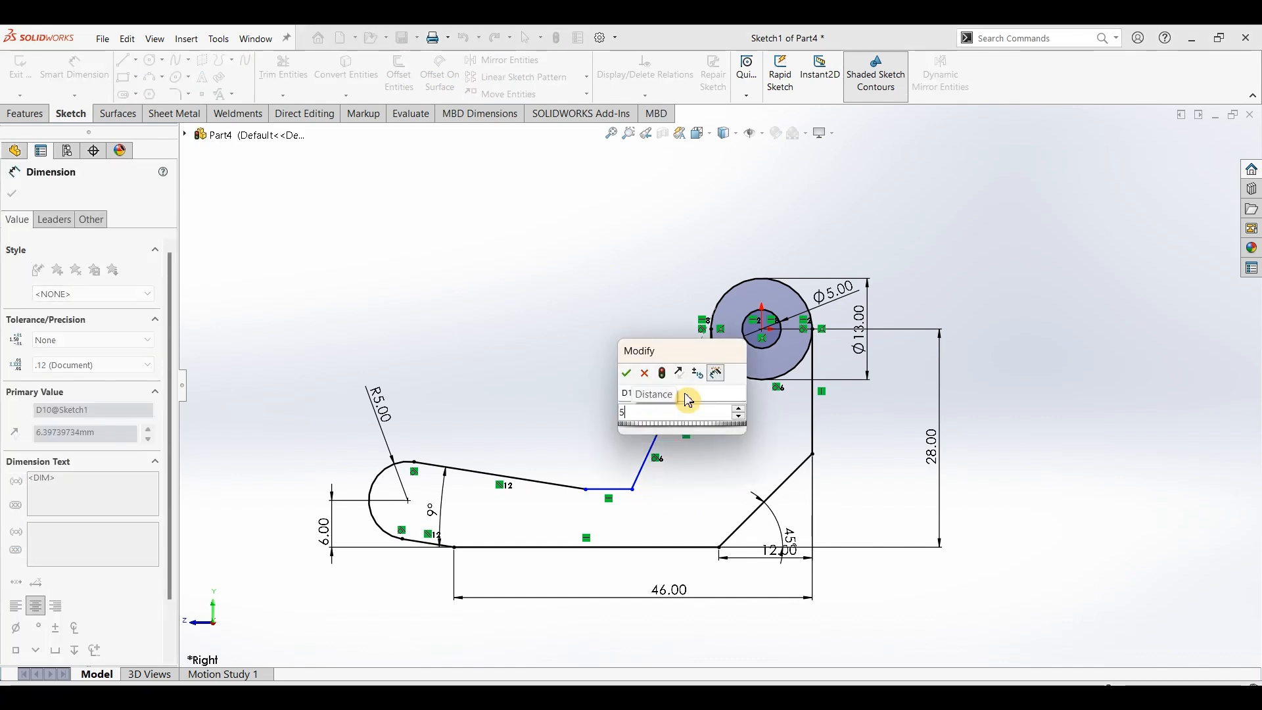
pyautogui.write('5')
pyautogui.press('Return')
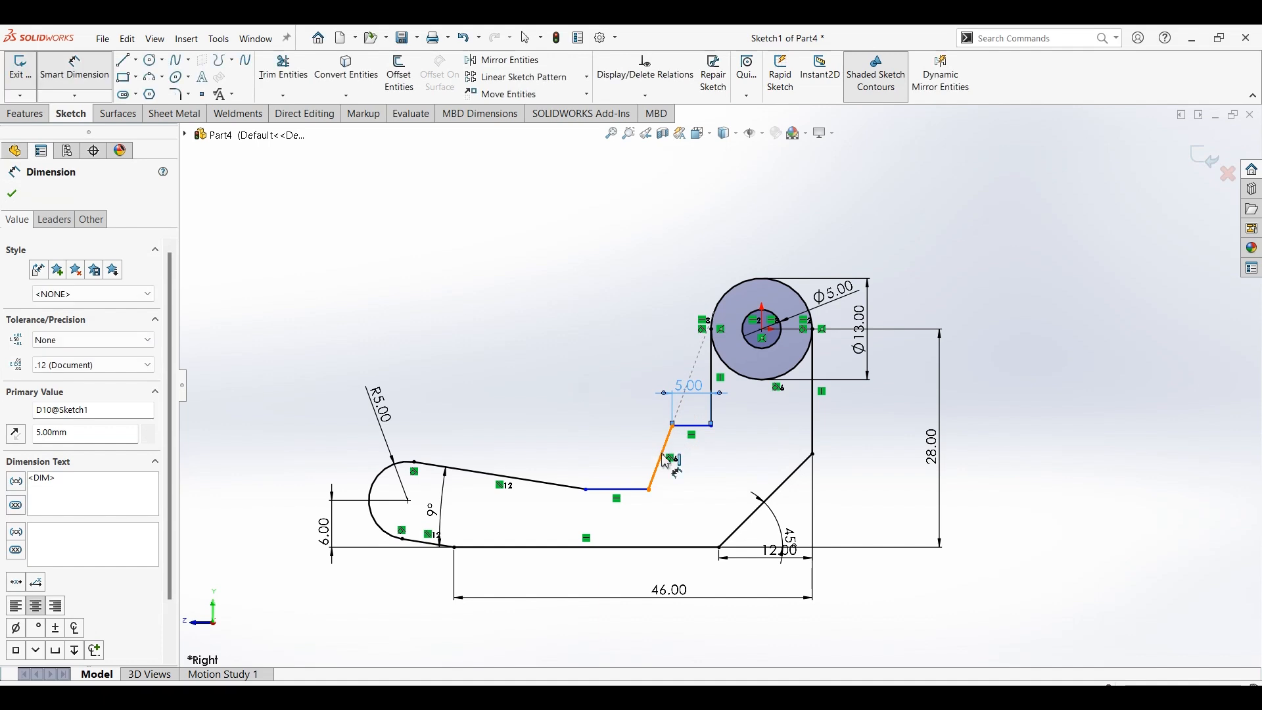
# Dimension the angle between the slope below the 5 mm step and the base line to 45°
pyautogui.click(661, 458)
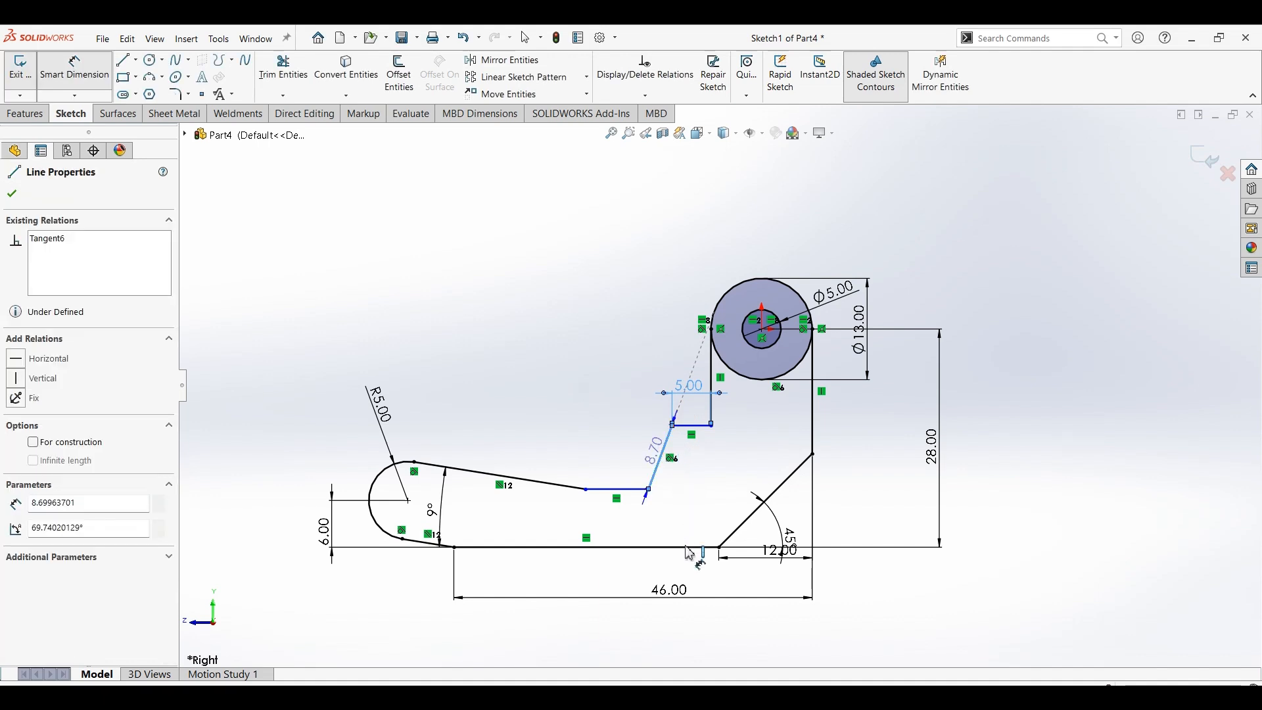
pyautogui.click(690, 547)
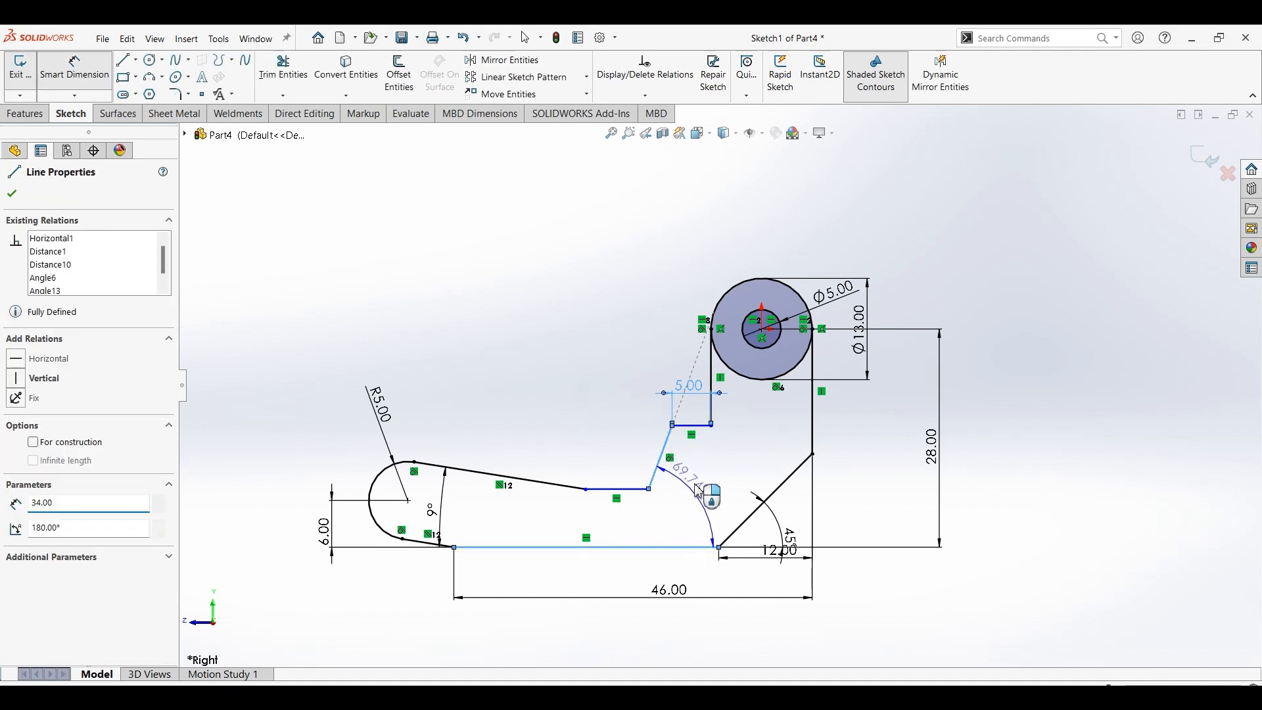
pyautogui.click(699, 491)
pyautogui.write('45')
pyautogui.press('Return')
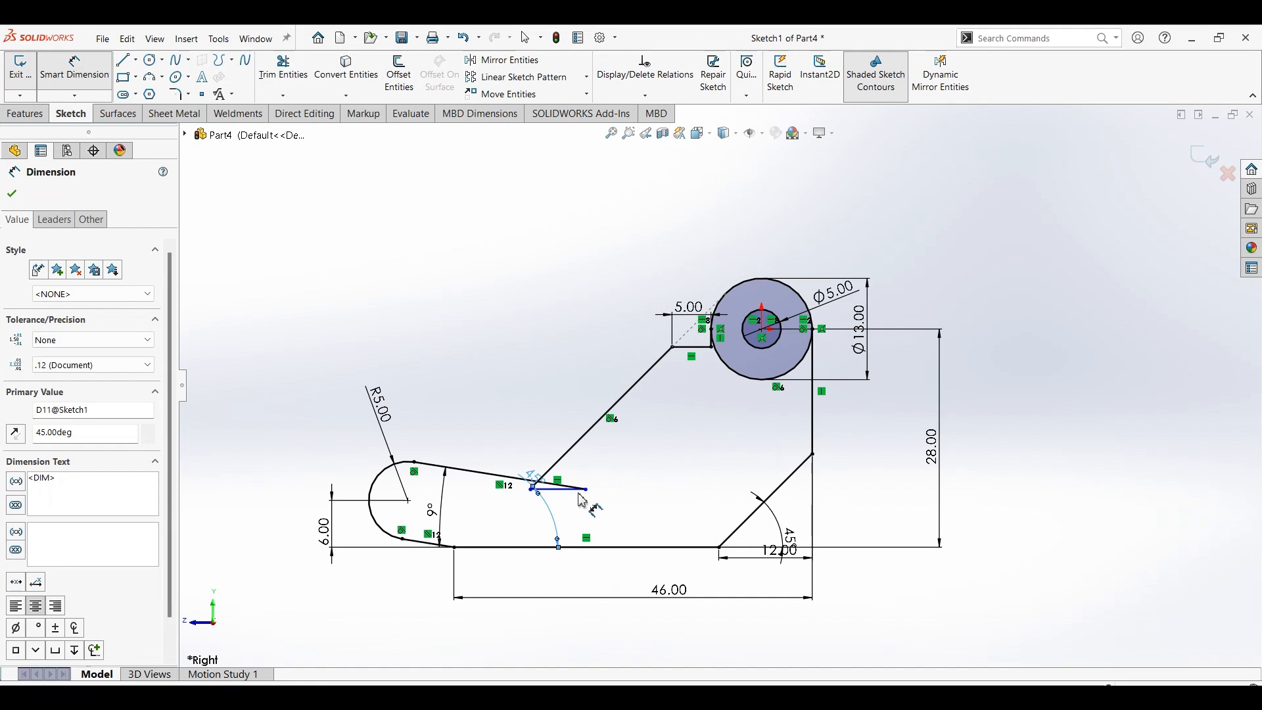
# Untangle the overlapping corner where the arm meets the 45° slope, and delete the short horizontal line between them
pyautogui.press('Escape')
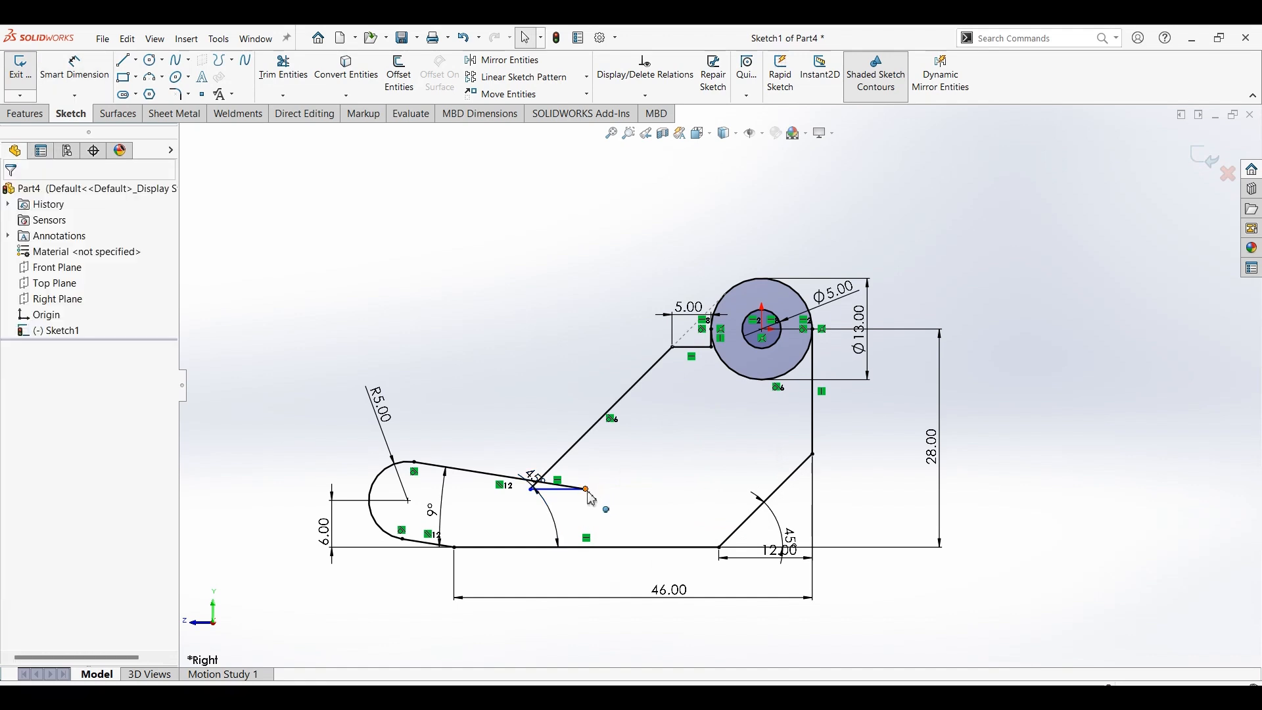
pyautogui.moveTo(544, 494); pyautogui.dragTo(501, 492)
pyautogui.click(529, 488)
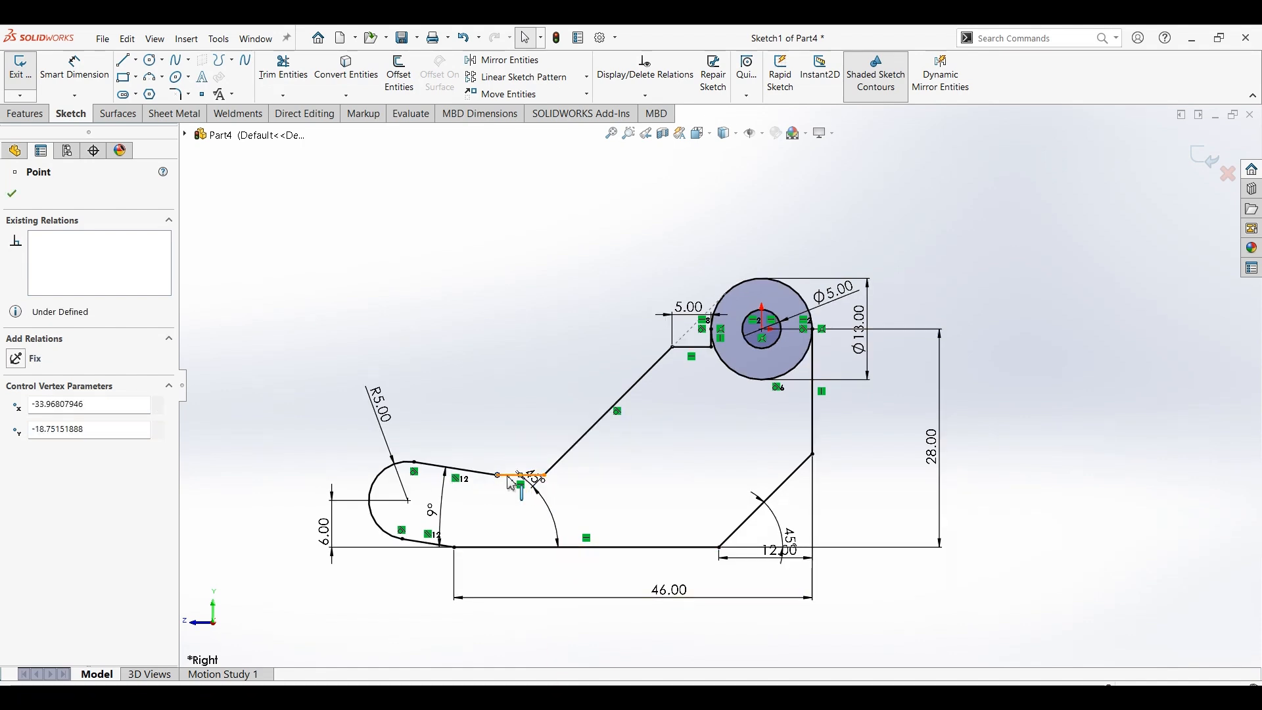
pyautogui.click(511, 476)
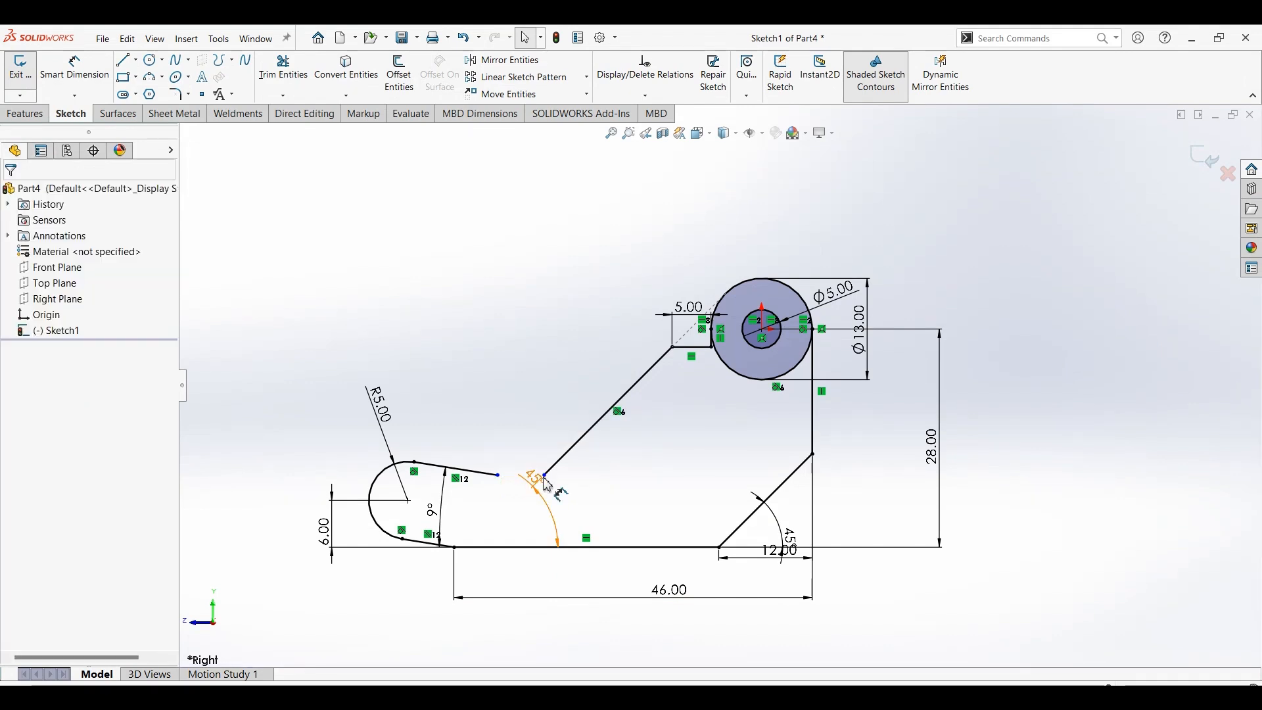
# Close the gap by making the open endpoints of the arm's upper line and the 45° slope coincident
pyautogui.click(503, 486)
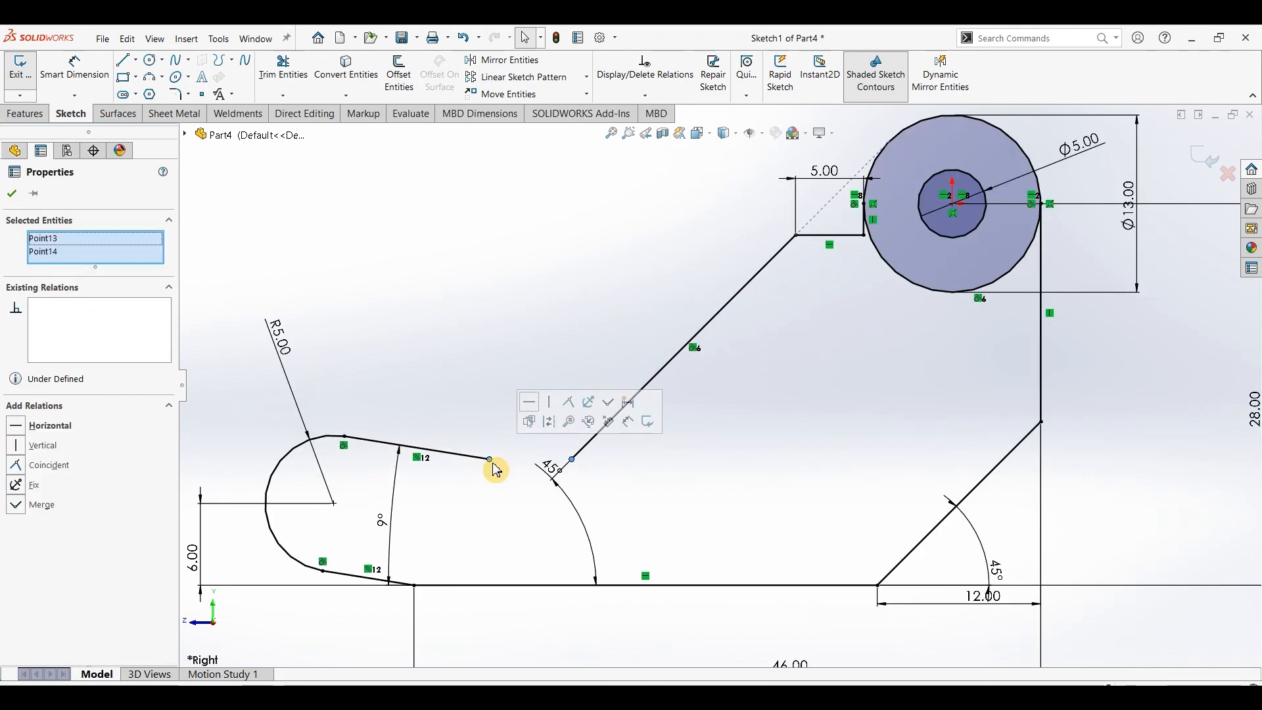
pyautogui.click(570, 409)
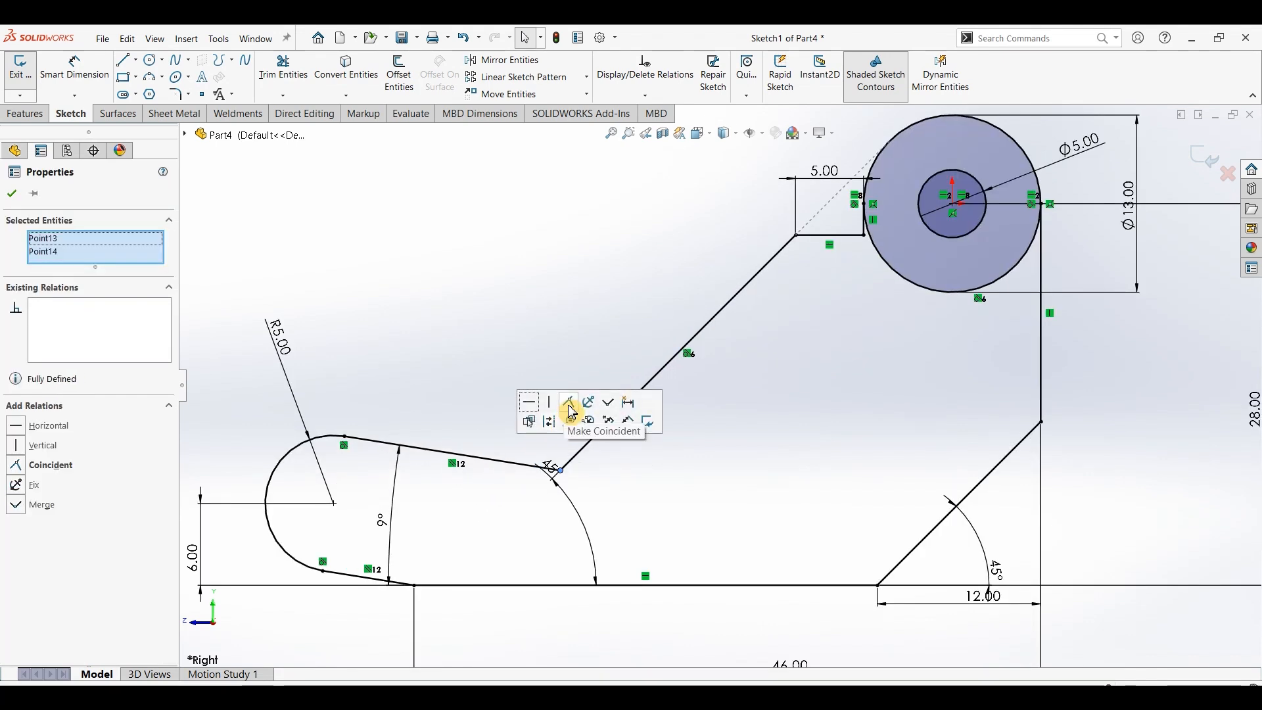
pyautogui.click(509, 305)
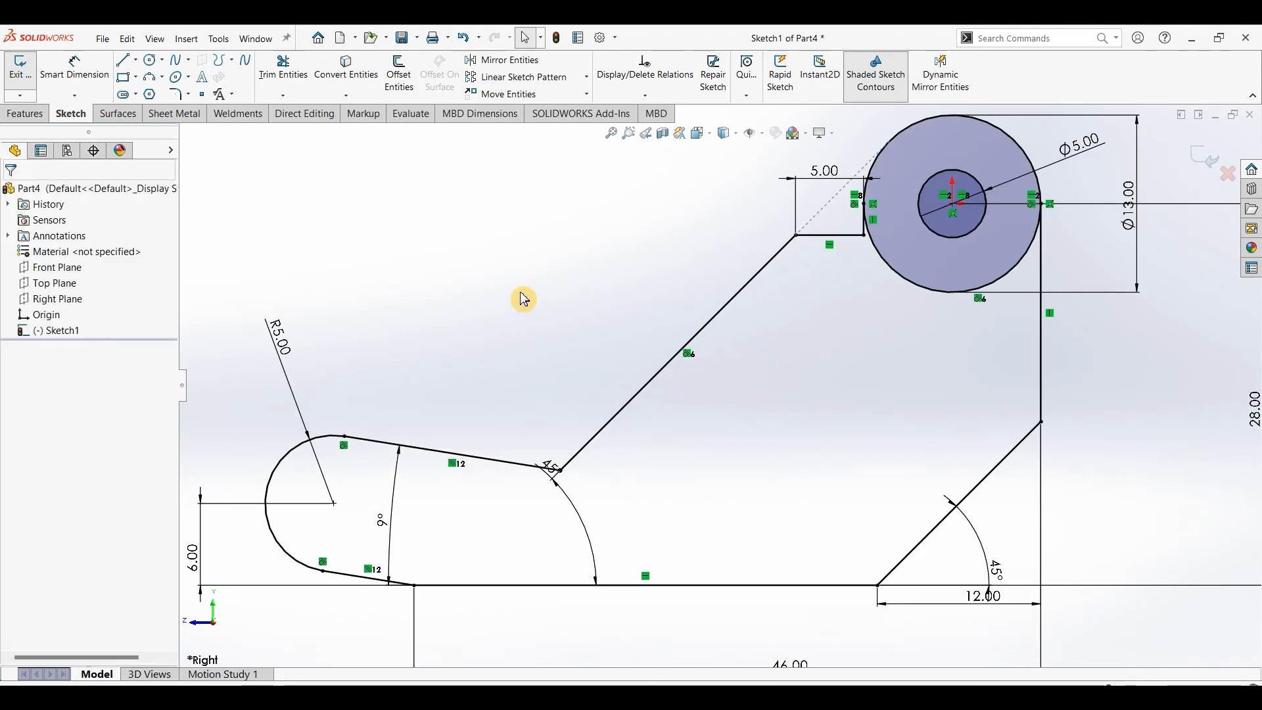
# Fillet the corner between the arm's upper line and the 45° slope with a 10 mm radius
pyautogui.click(178, 95)
pyautogui.click(559, 471)
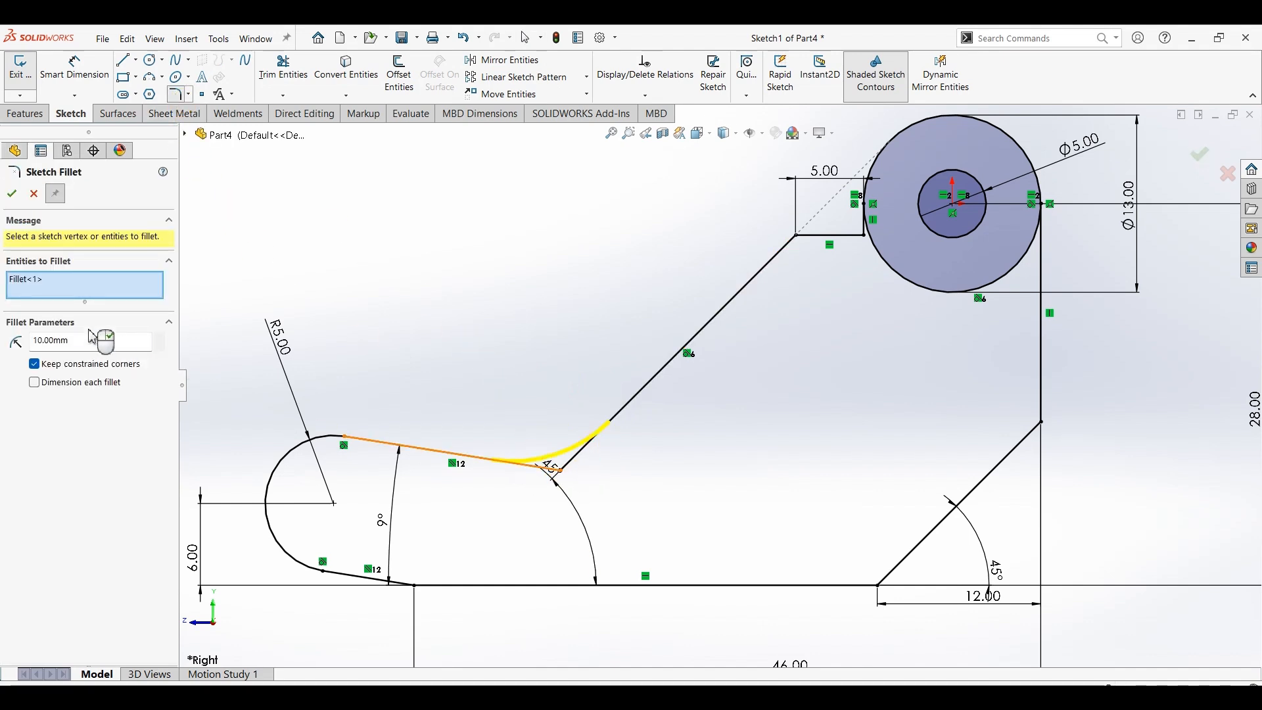
pyautogui.click(12, 194)
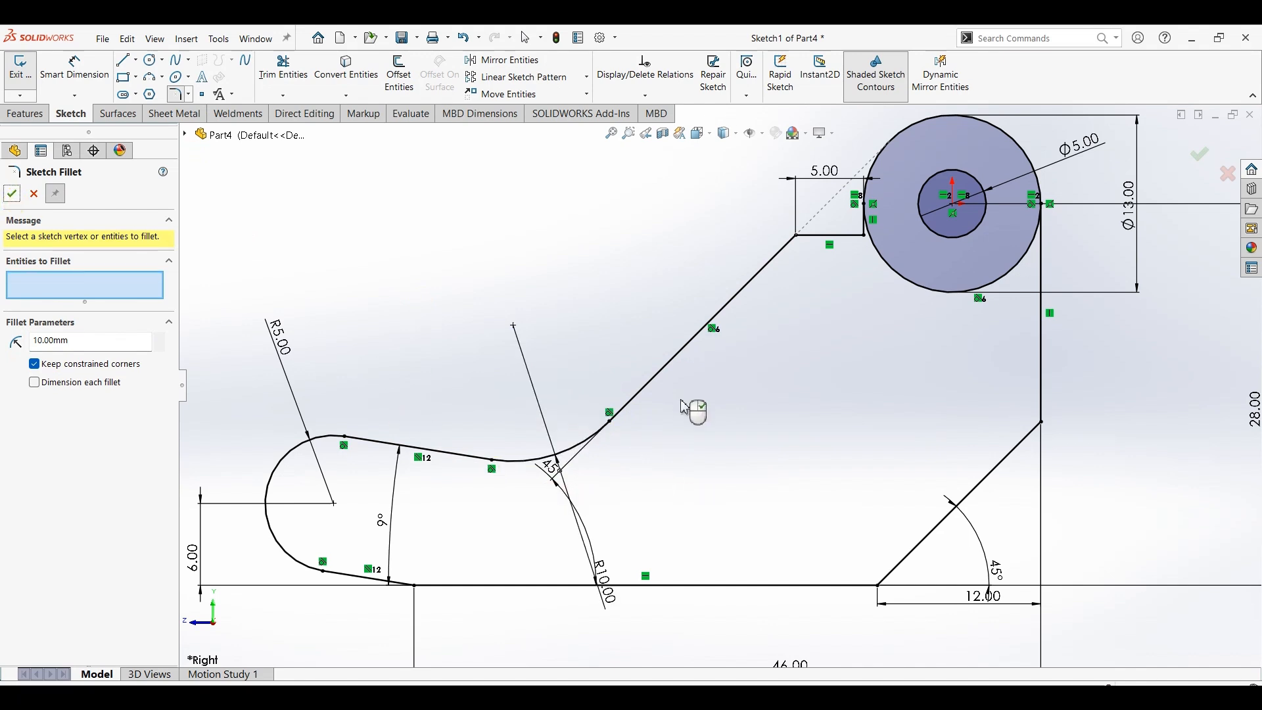
# Trim away the lower arc of the 13 mm circle inside the bracket profile
pyautogui.click(283, 69)
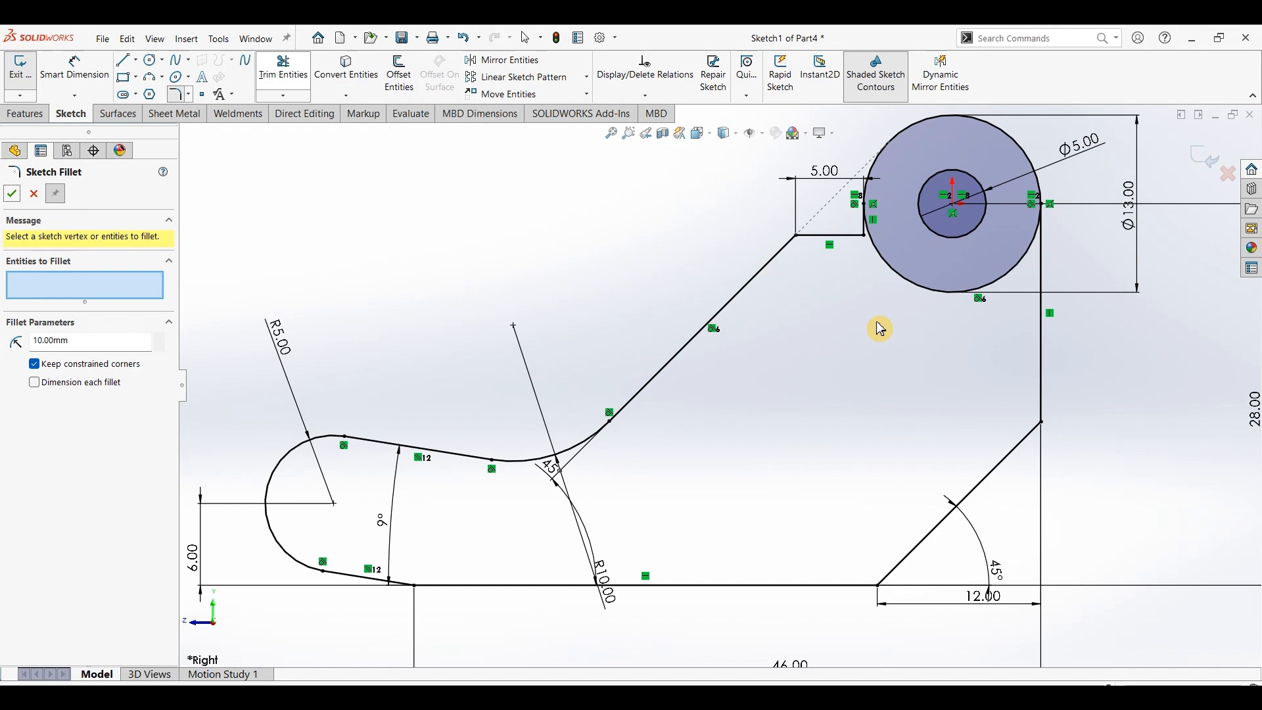
pyautogui.moveTo(890, 310); pyautogui.dragTo(924, 268)
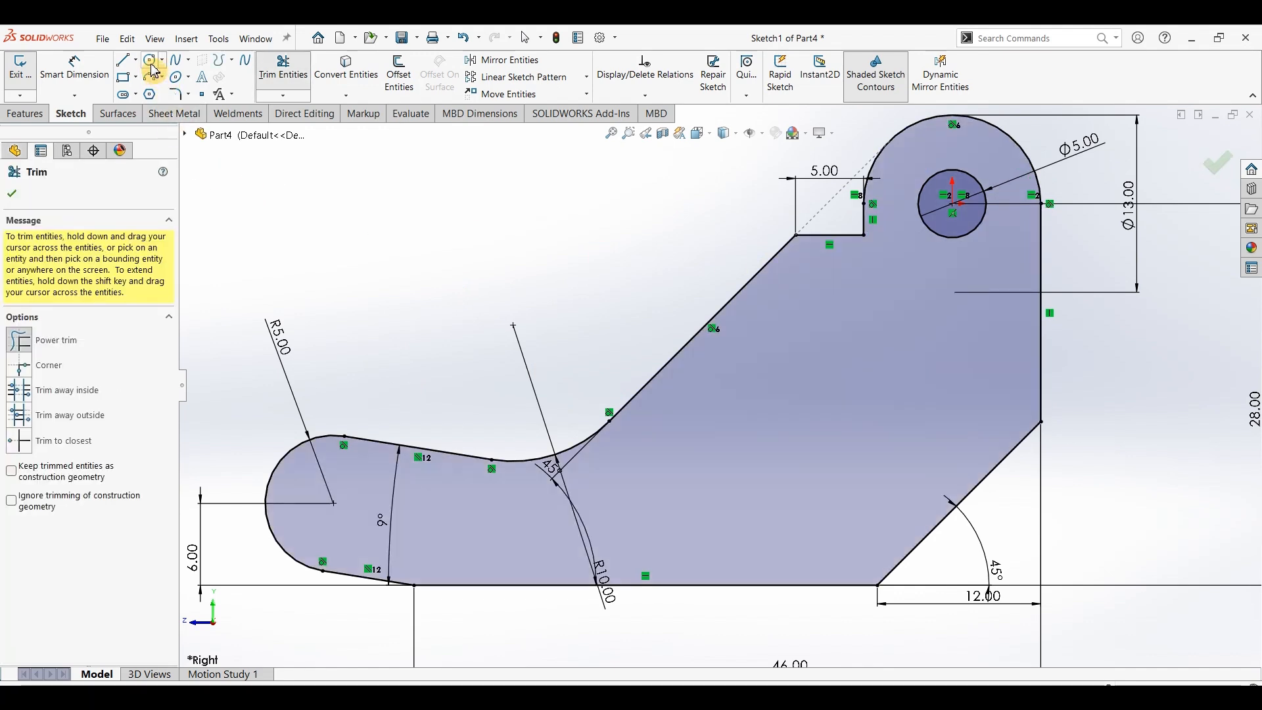
# Draw a circle centred on the R5 arm end and dimension its diameter to 5 mm
pyautogui.click(155, 64)
pyautogui.click(334, 503)
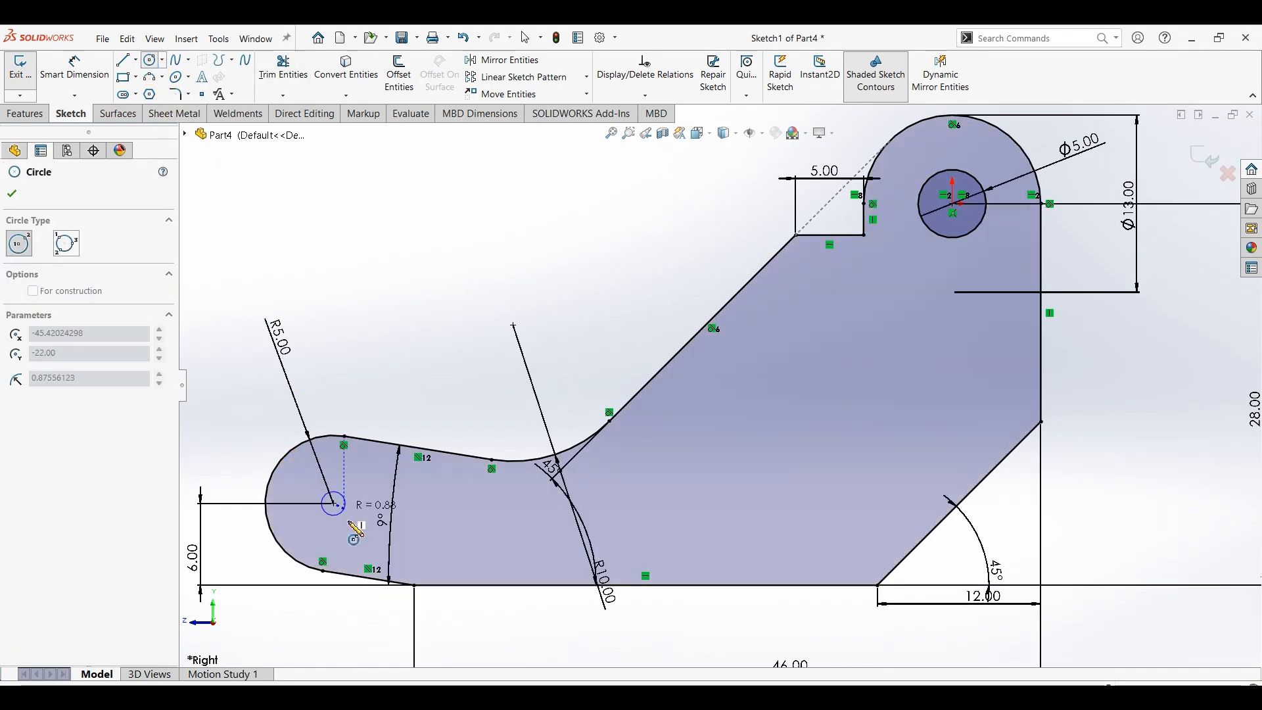
pyautogui.click(358, 528)
pyautogui.click(75, 69)
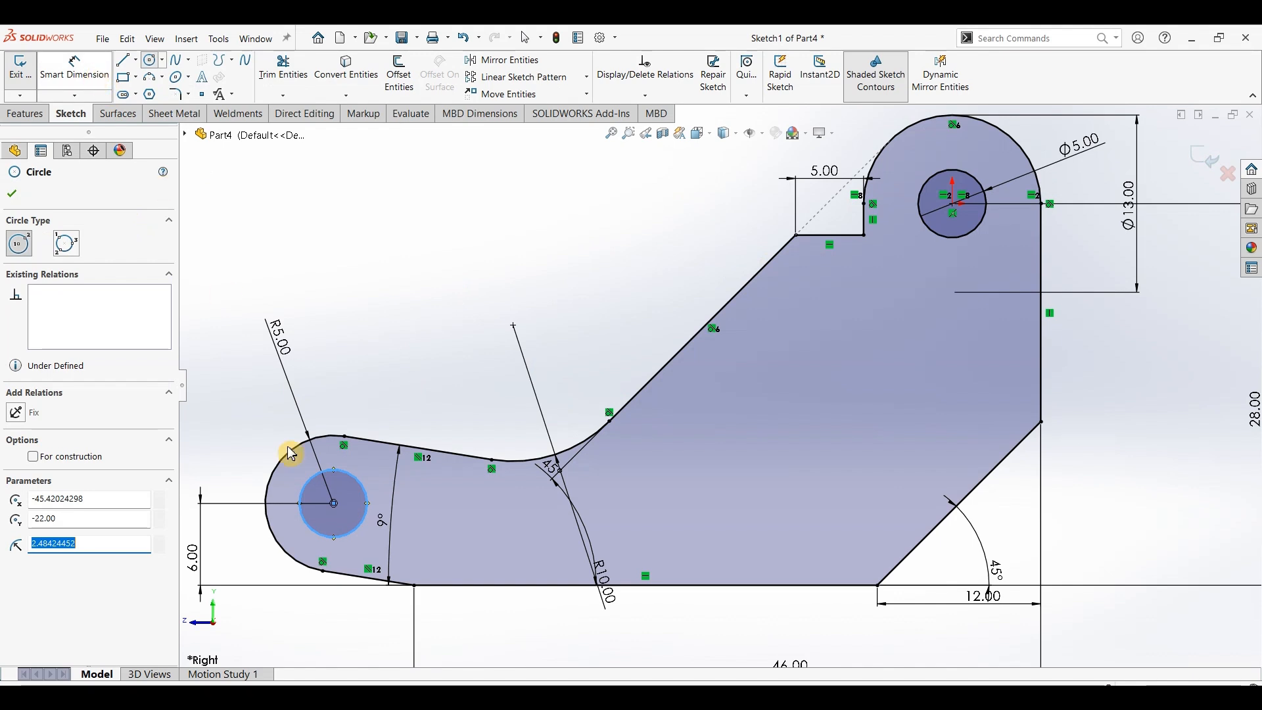
pyautogui.click(365, 505)
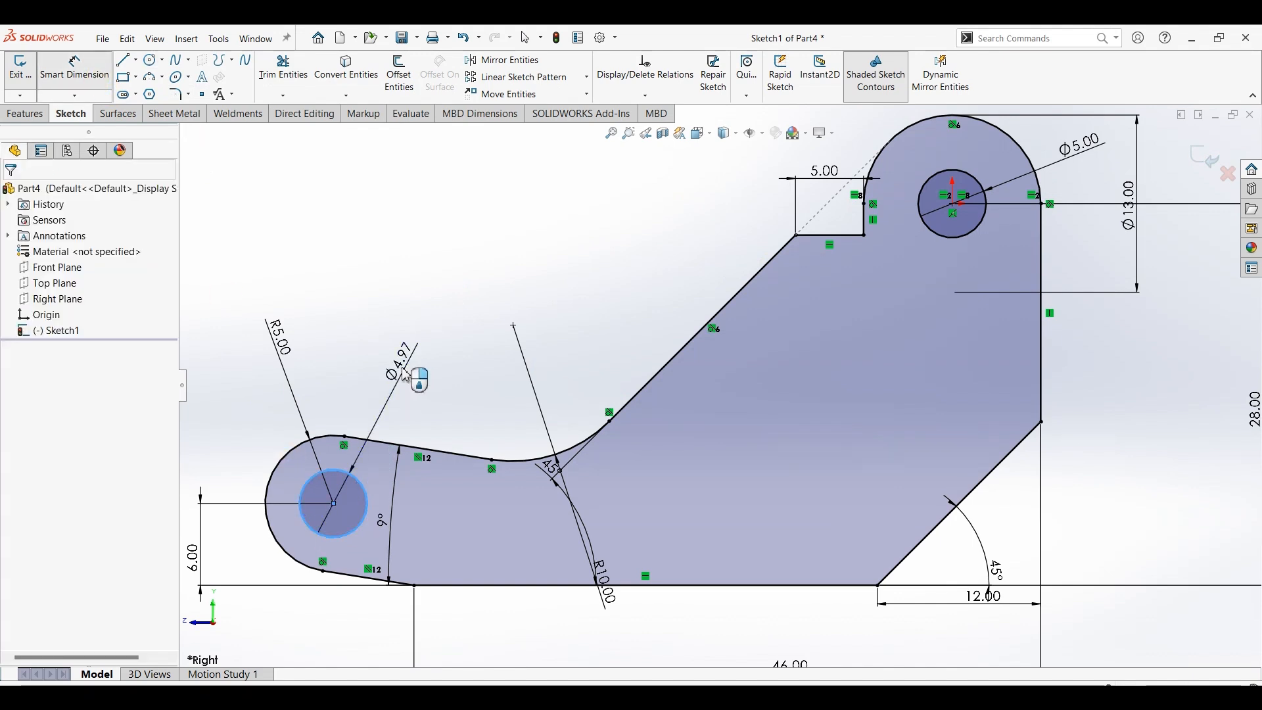
pyautogui.click(406, 376)
pyautogui.click(336, 257)
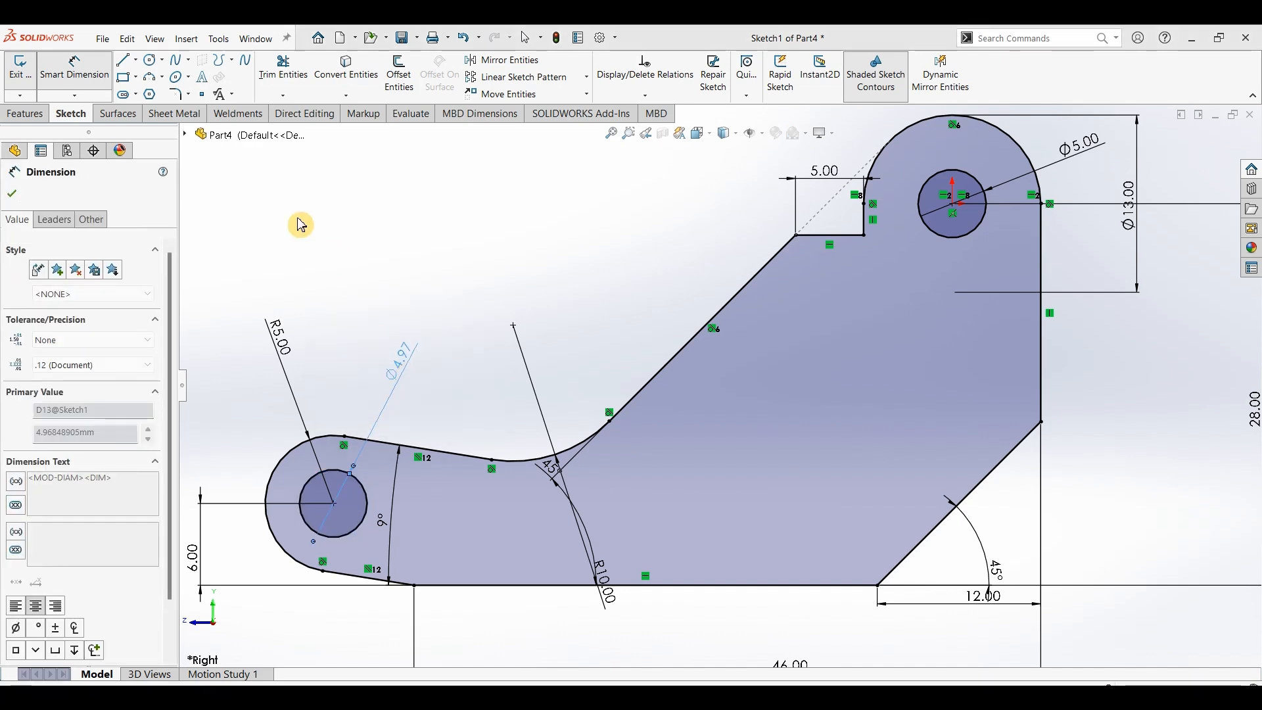
# Draw a circle in the bracket body beneath the 45° slope and dimension its diameter to 9 mm
pyautogui.click(153, 64)
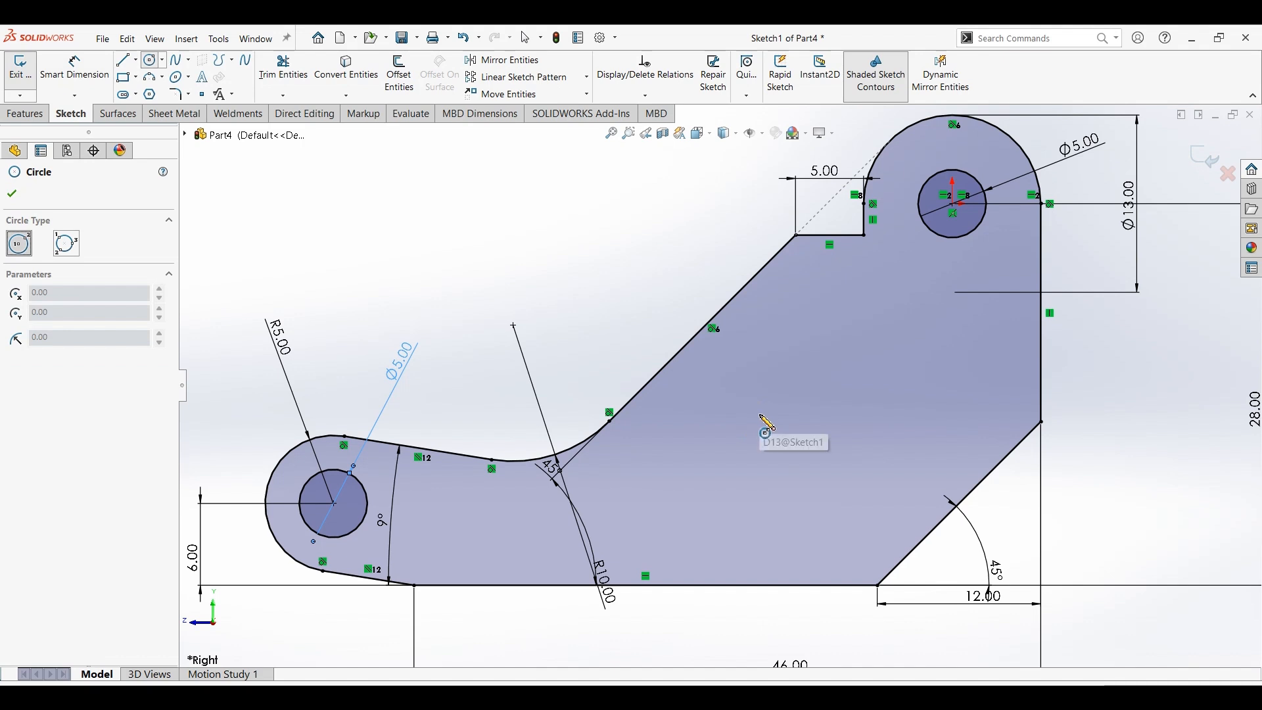
pyautogui.click(760, 414)
pyautogui.click(788, 457)
pyautogui.click(74, 66)
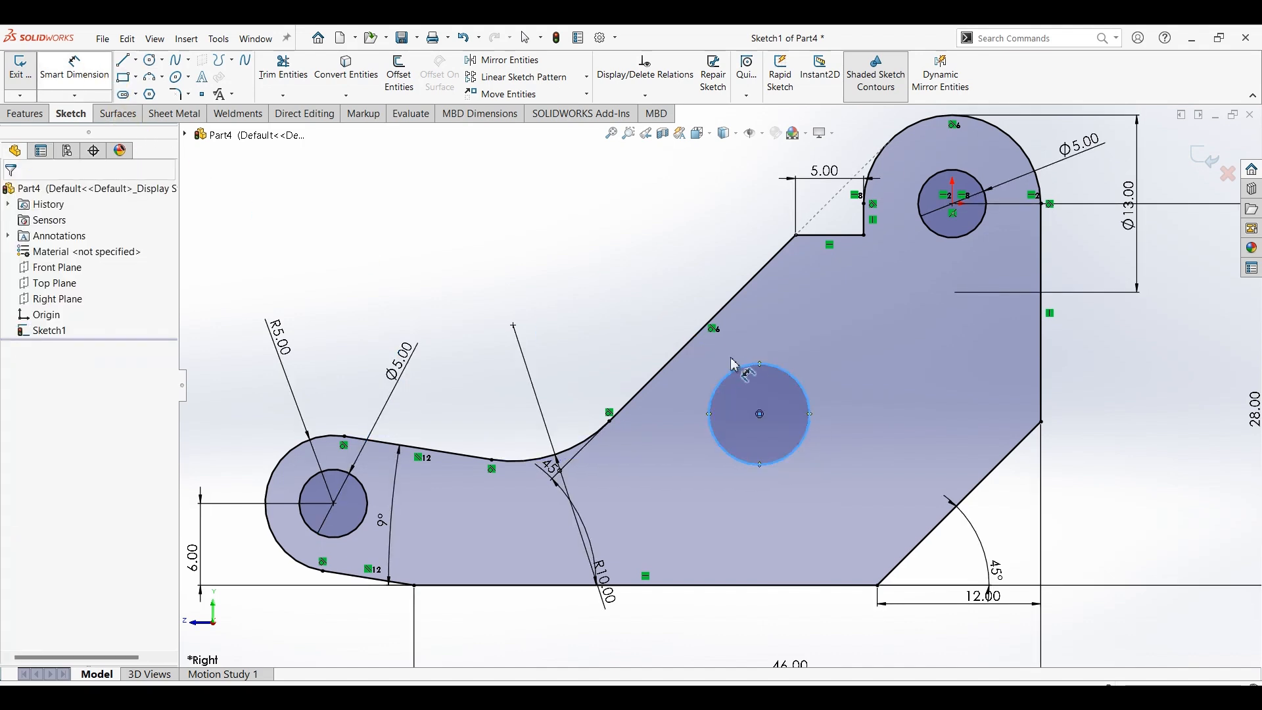
pyautogui.click(684, 268)
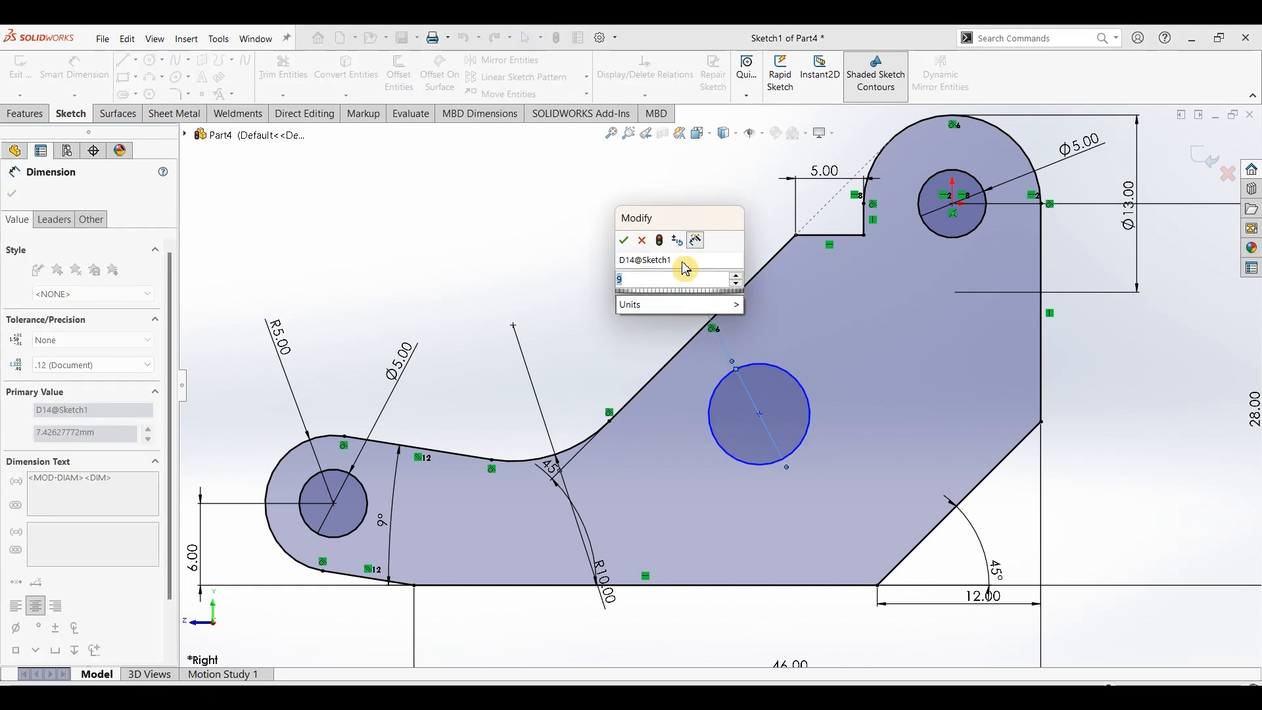
pyautogui.press('Return')
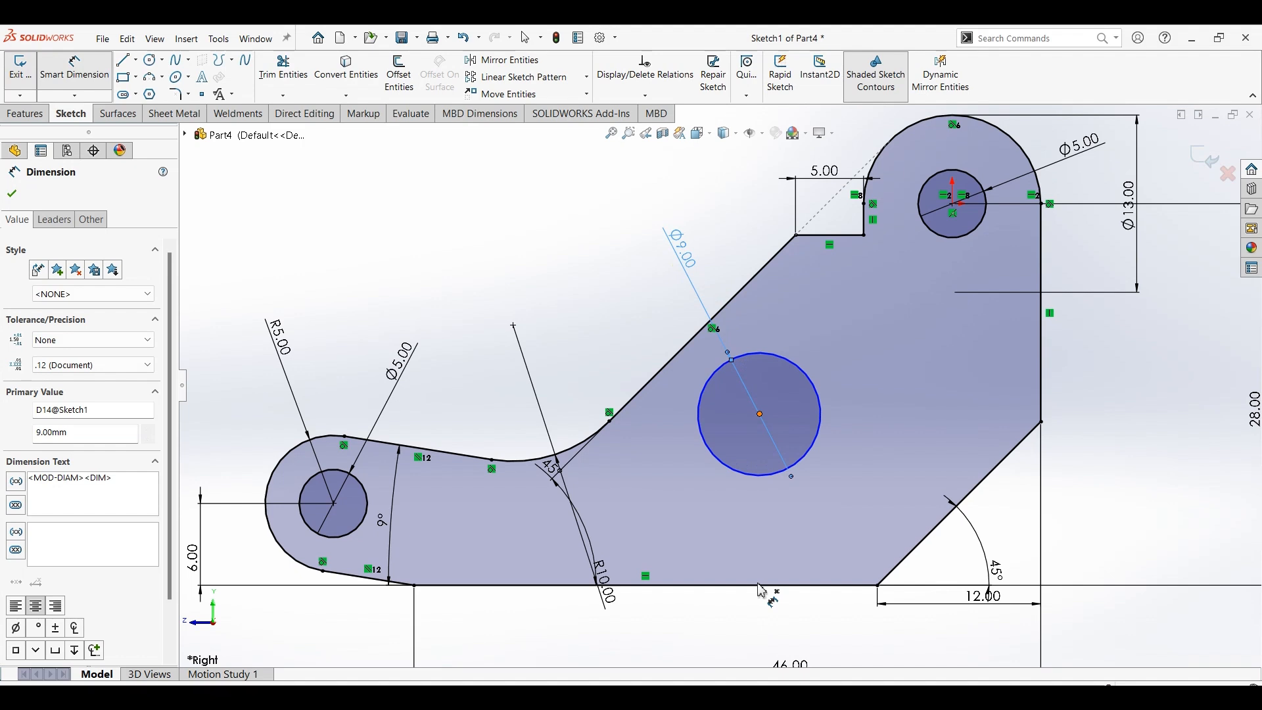
# Locate the 9 mm circle's centre 8 mm above the base line and 21 mm from the long vertical edge
pyautogui.click(1132, 499)
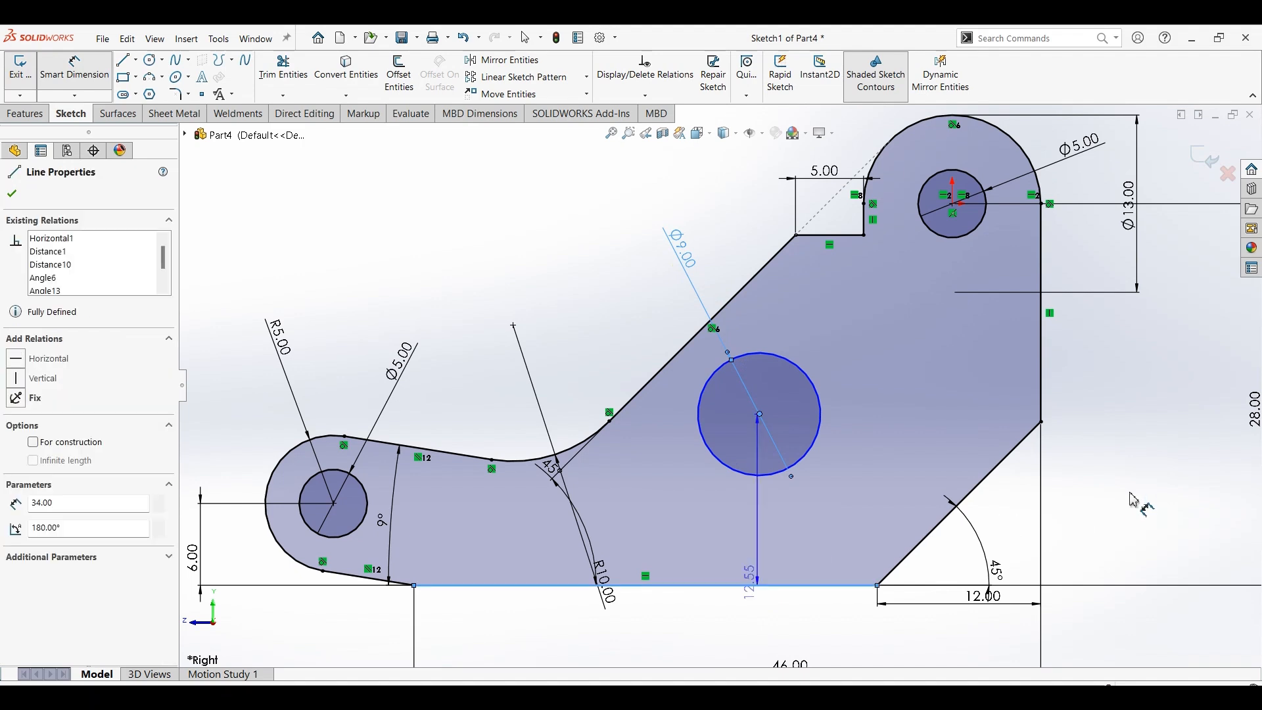
pyautogui.click(1134, 500)
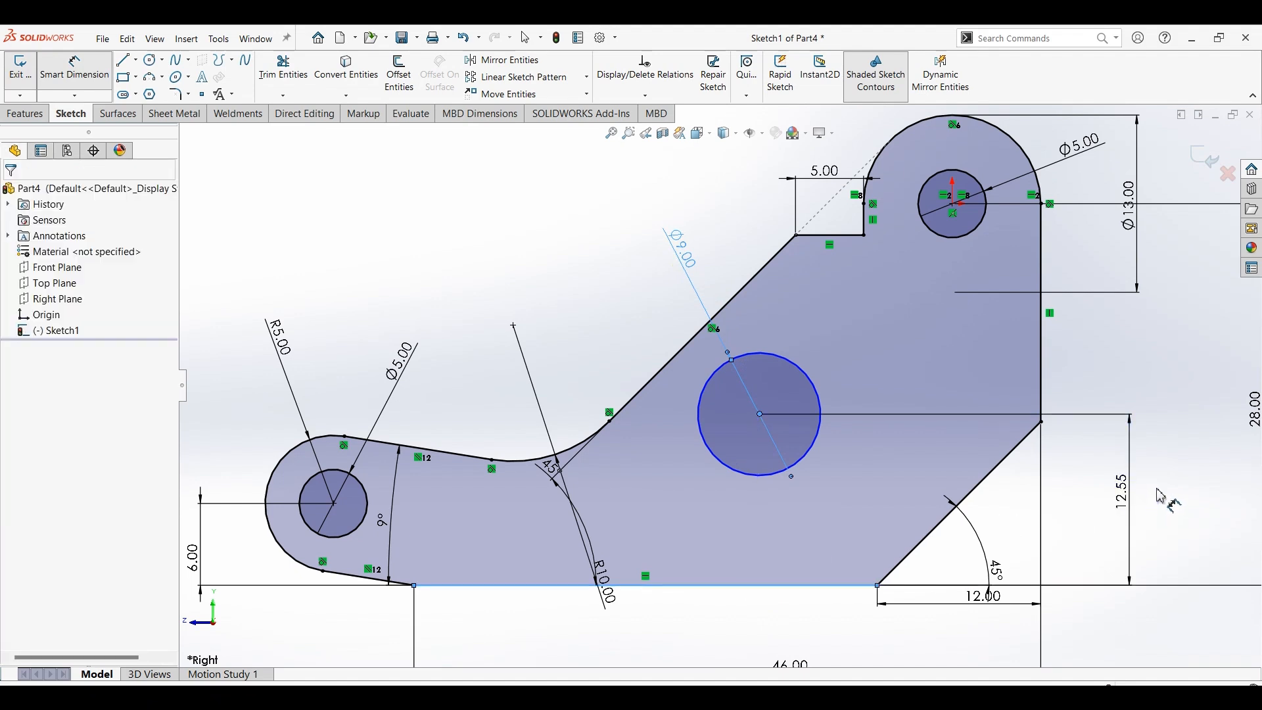
pyautogui.write('8')
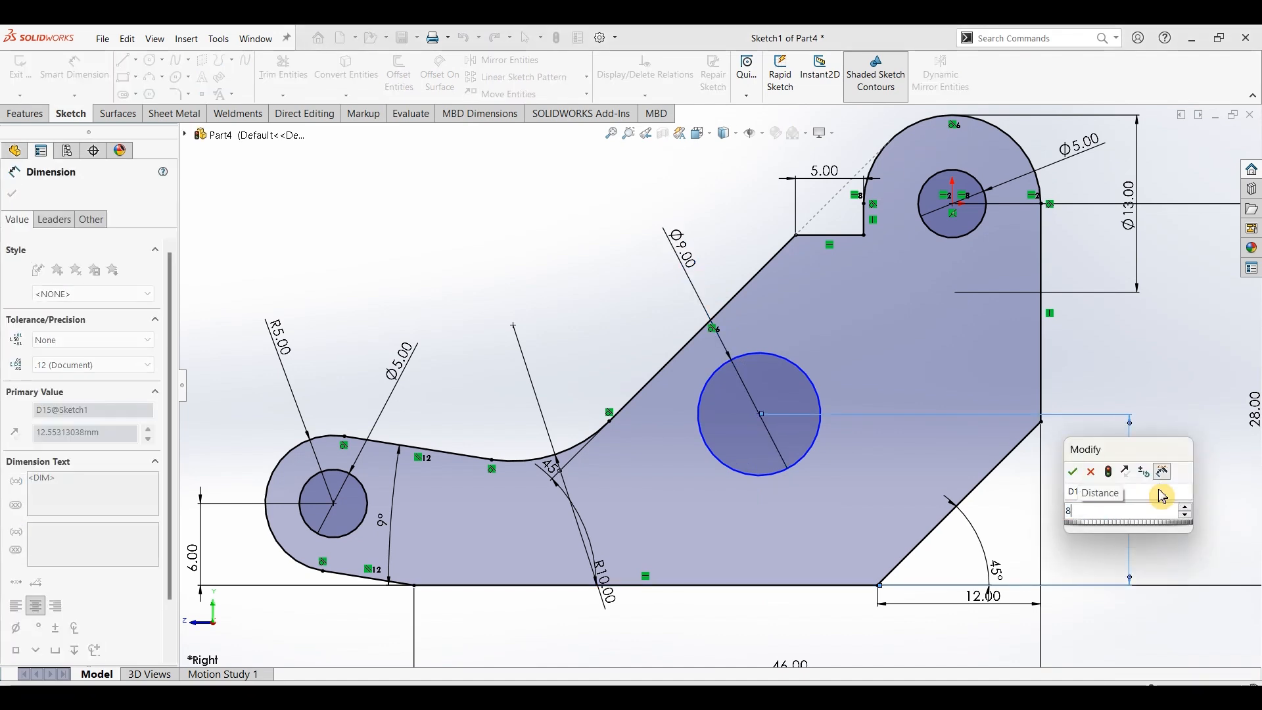
pyautogui.press('Return')
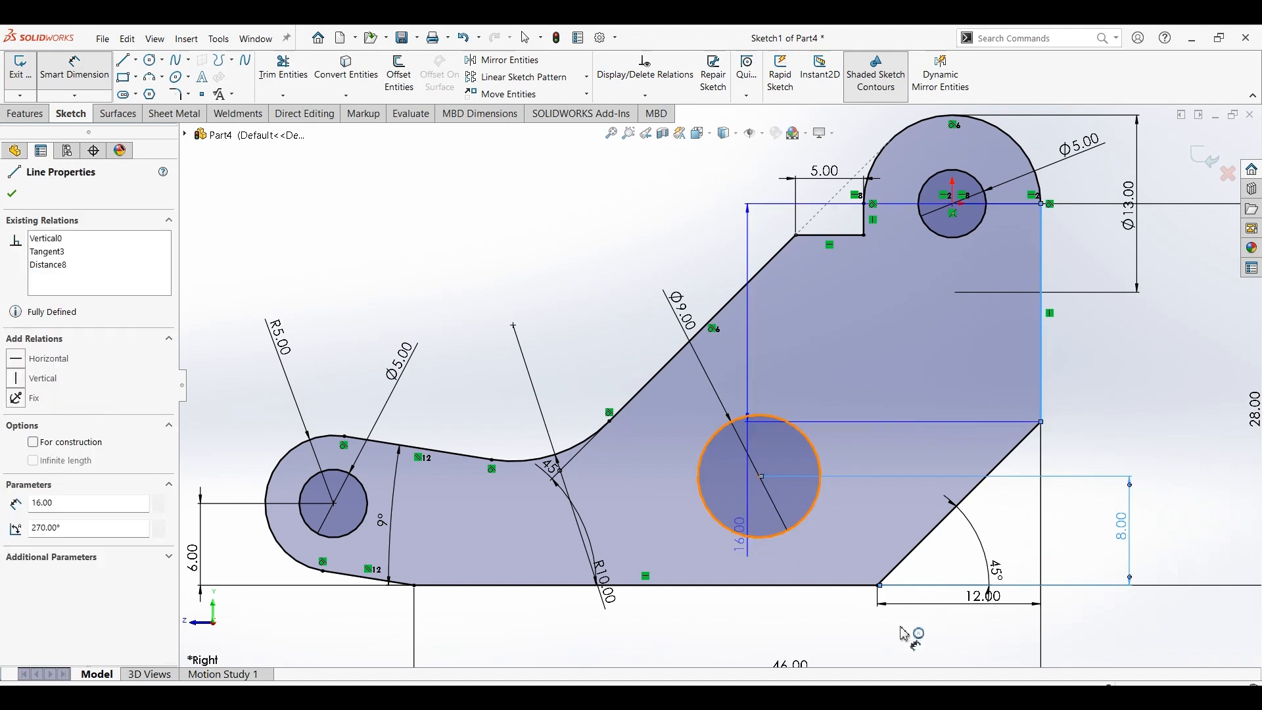
pyautogui.click(901, 646)
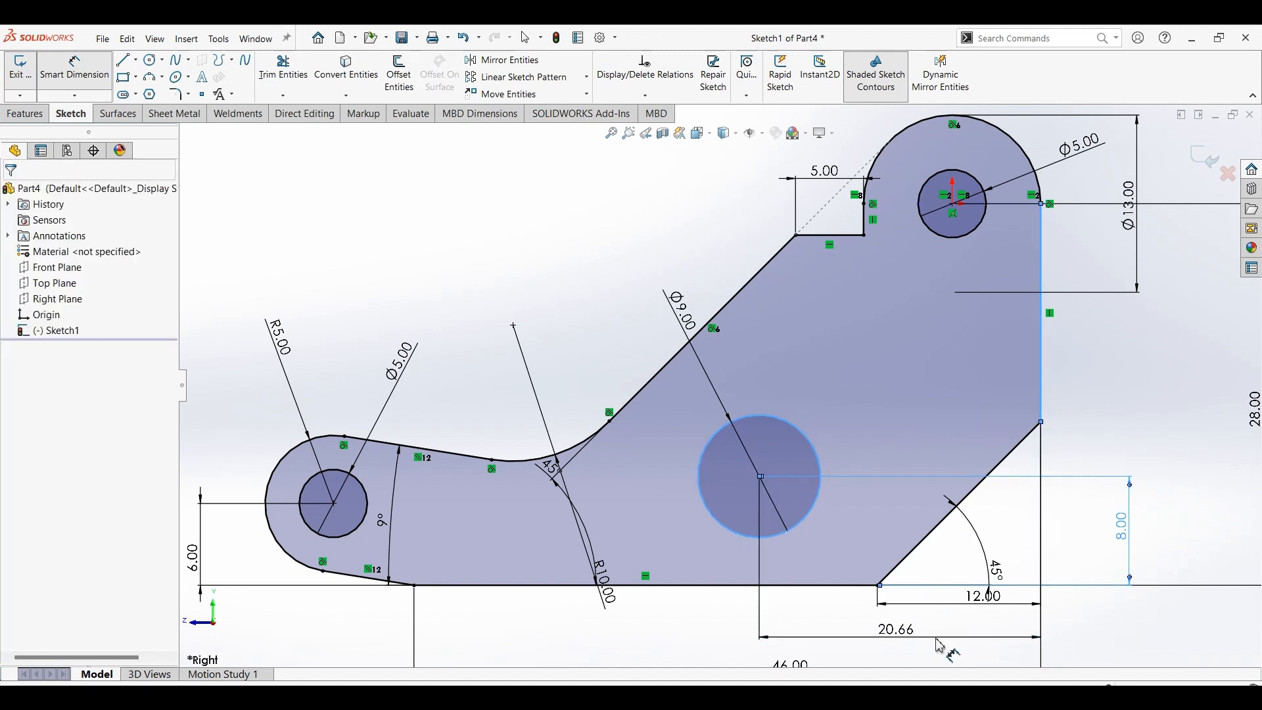
pyautogui.click(941, 646)
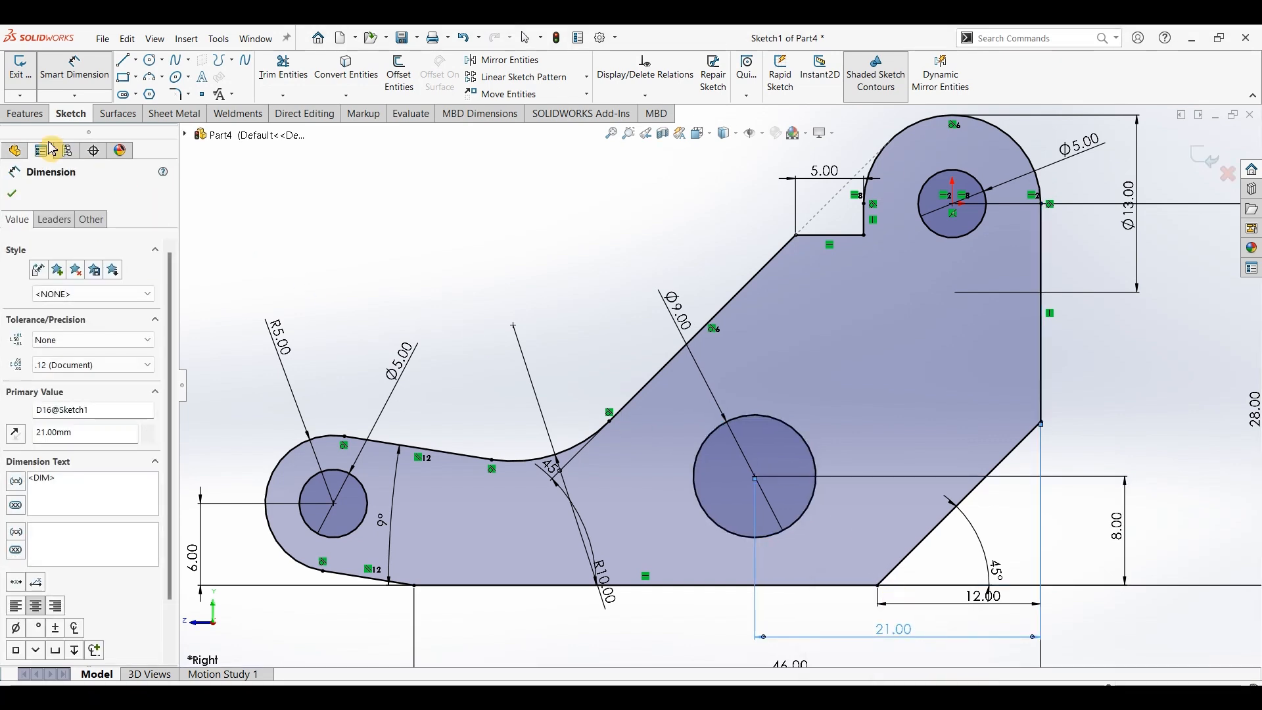
# Extrude the bracket profile 20 mm with the Mid Plane end condition
pyautogui.click(26, 115)
pyautogui.click(27, 74)
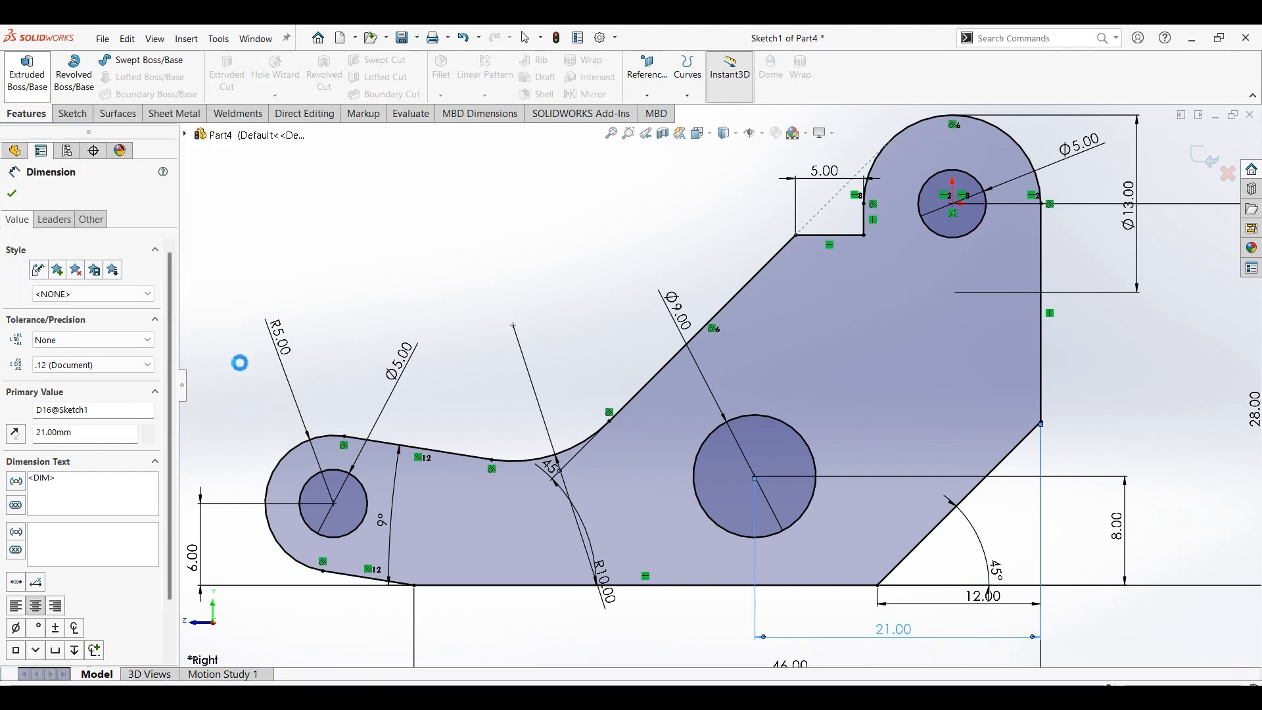
pyautogui.click(99, 286)
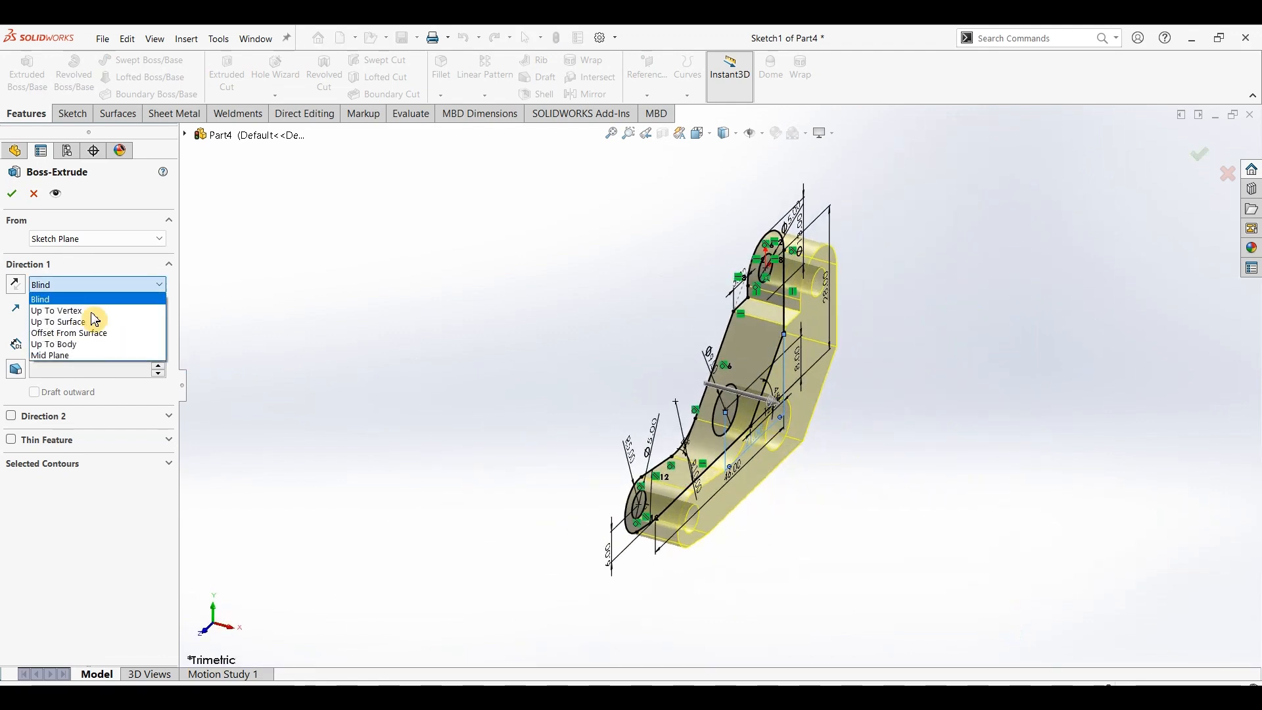
pyautogui.click(81, 355)
pyautogui.write('20')
pyautogui.press('Return')
pyautogui.click(12, 194)
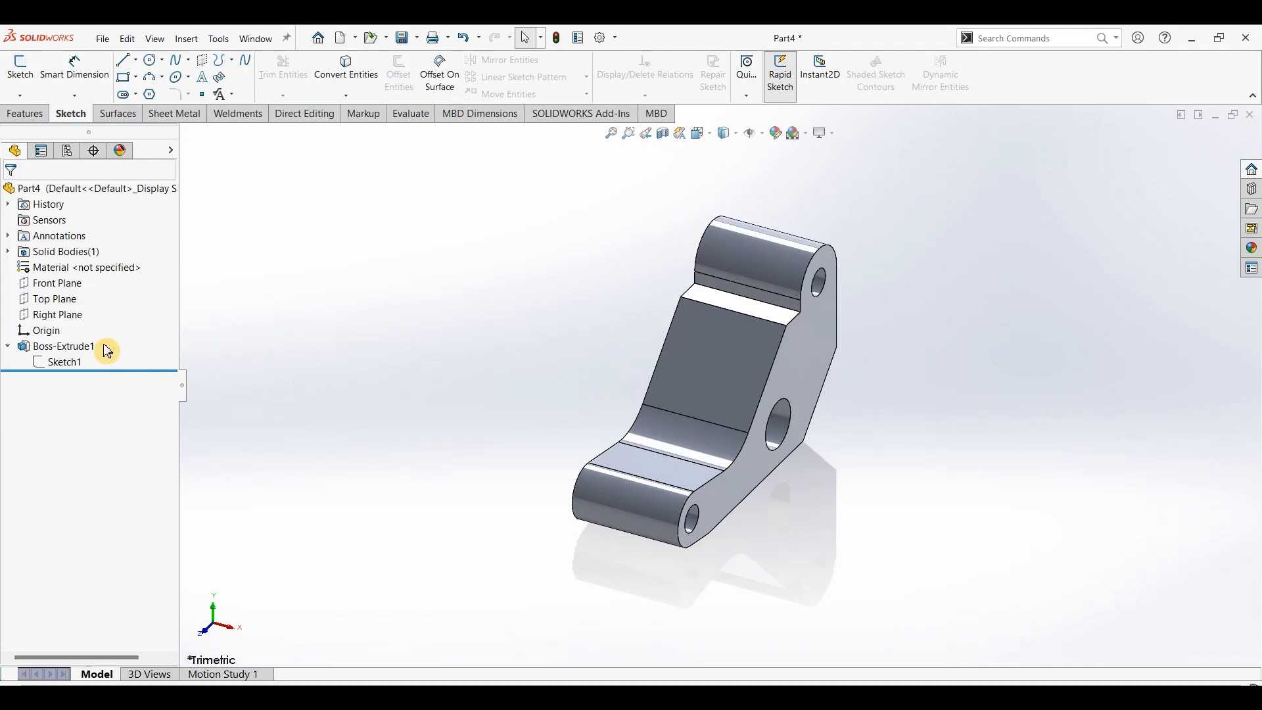
# Reopen the extrusion's profile sketch and delete the tangent relation on the 45° slope leading up to the 5 mm step
pyautogui.click(62, 363)
pyautogui.click(74, 325)
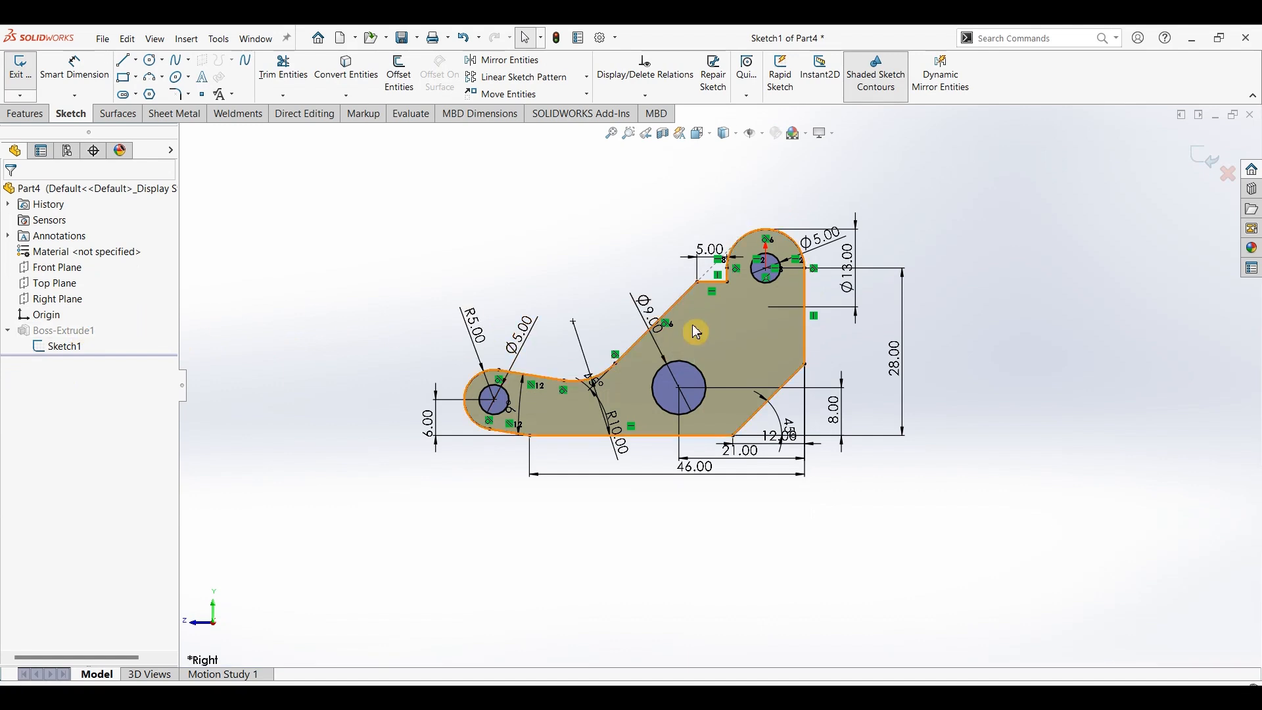
pyautogui.scroll(-3, 697, 332)
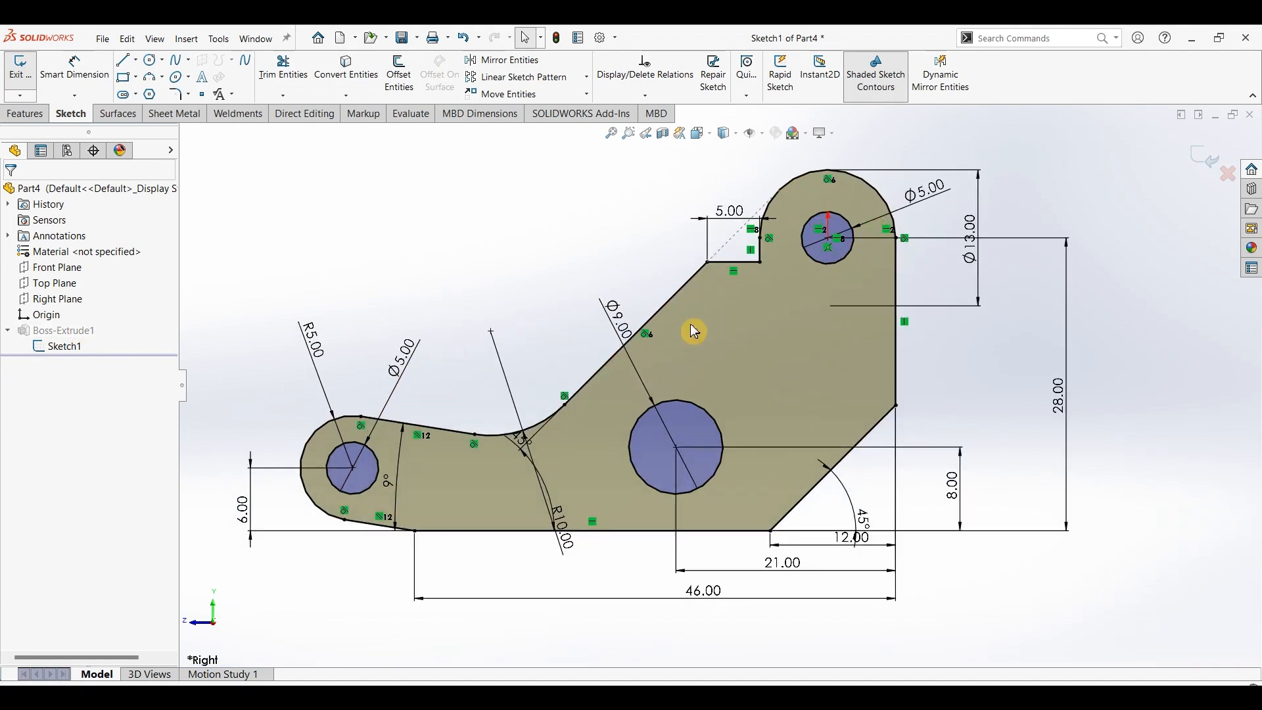
pyautogui.click(651, 344)
pyautogui.press('Delete')
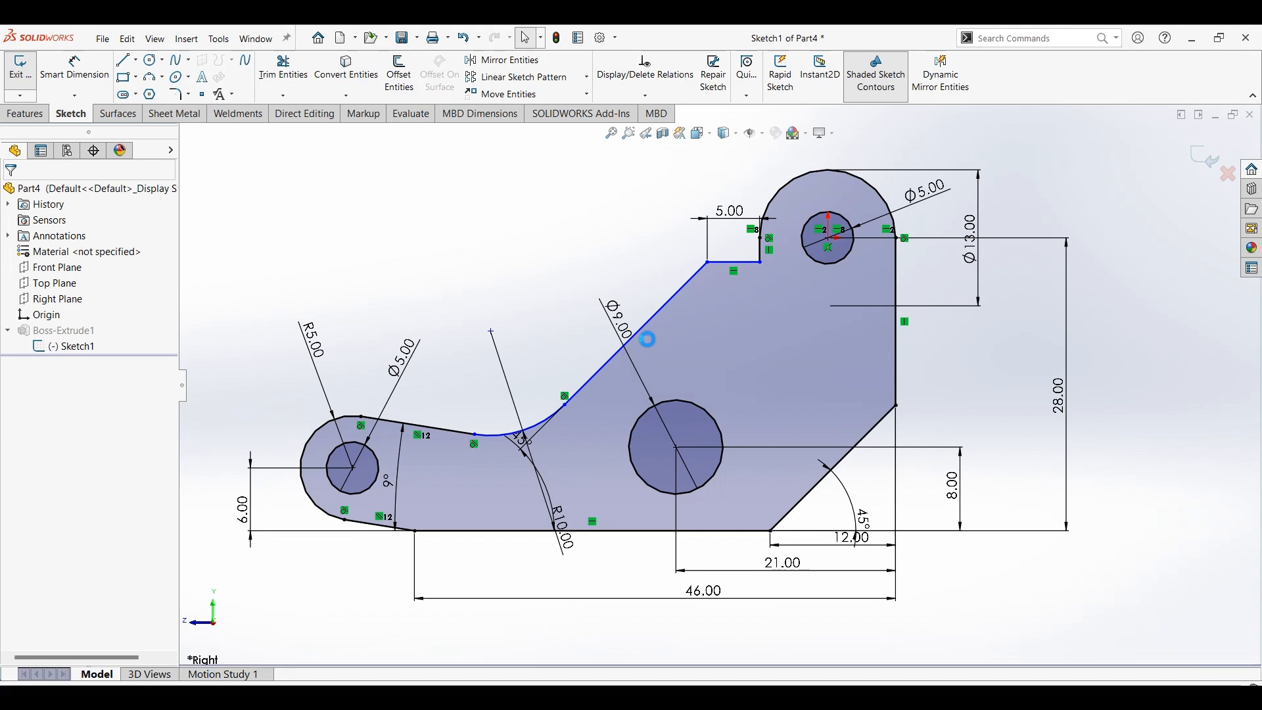
# Check the step height in the Part No 190 drawing, dimension the step 20 mm above the base line, and rebuild the part in isometric view
pyautogui.click(74, 68)
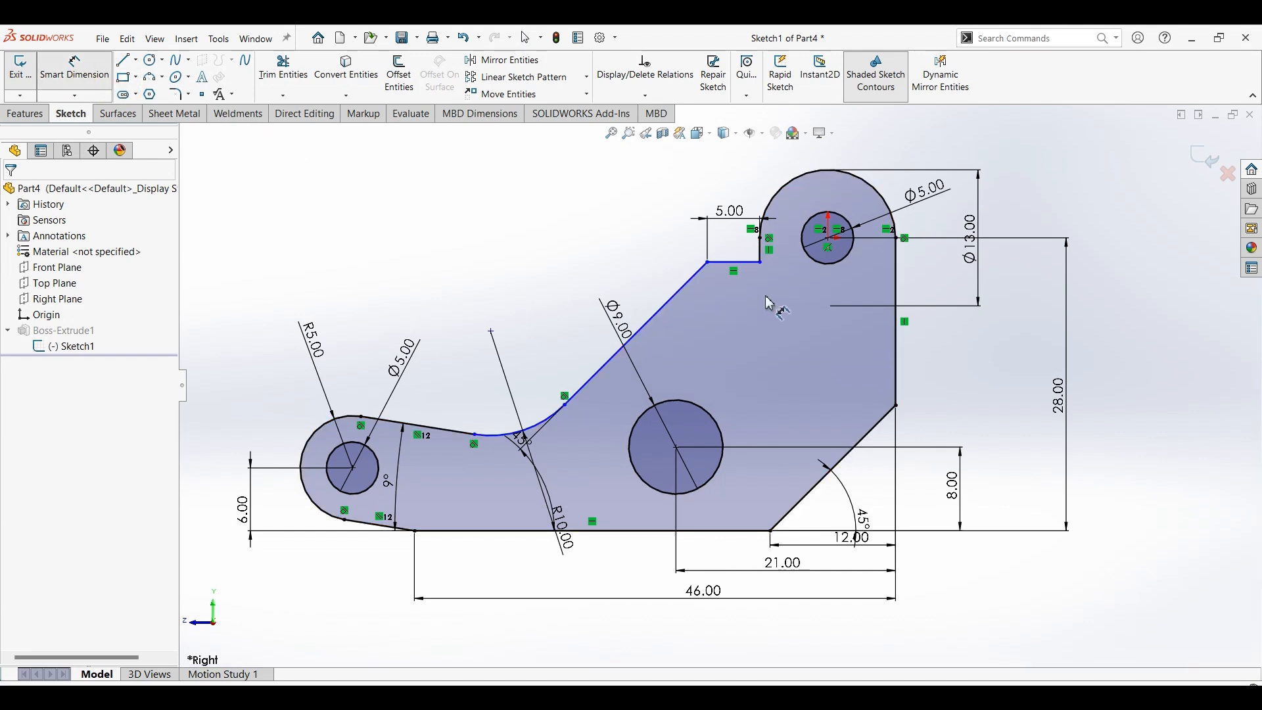
pyautogui.hotkey('alt', 'Tab')
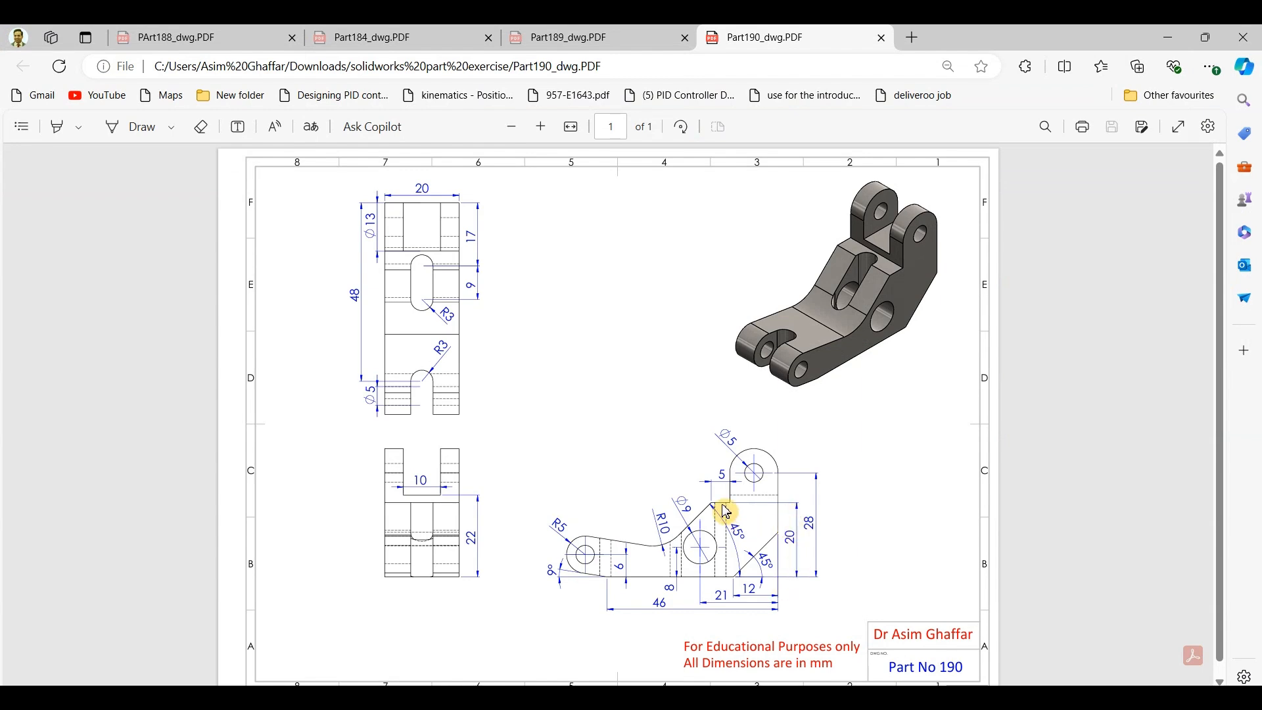
pyautogui.click(1169, 37)
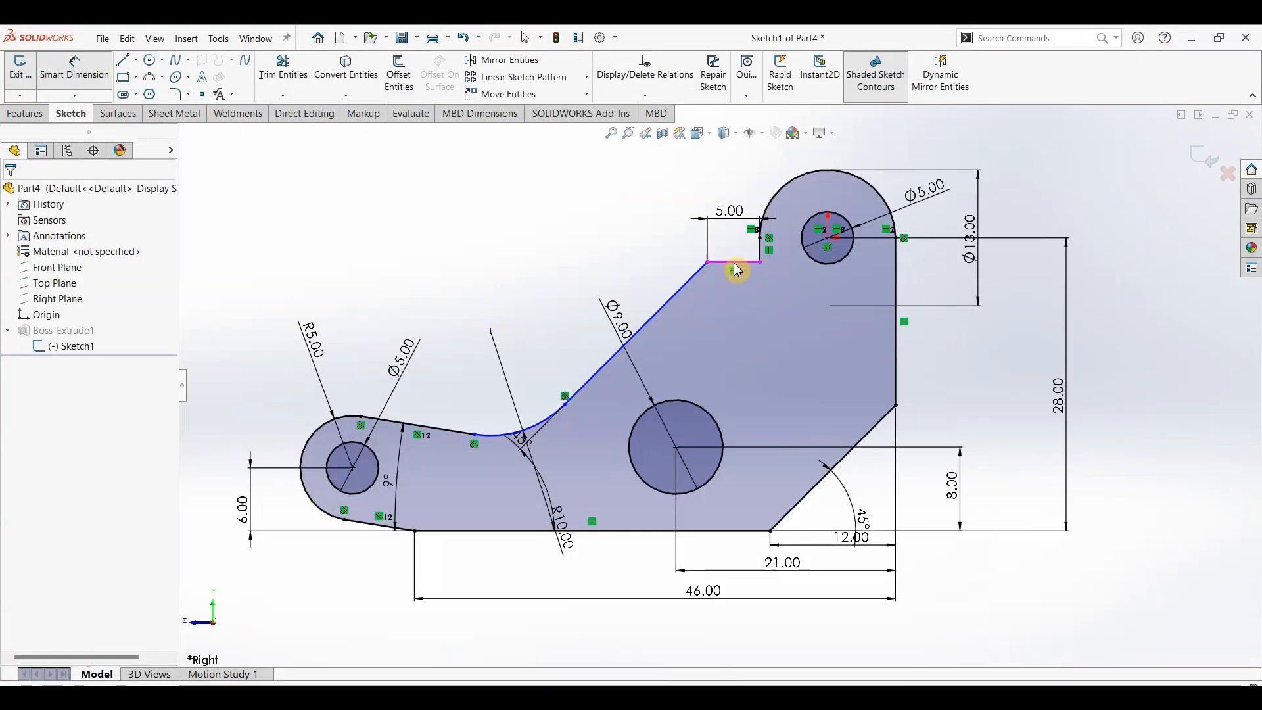
pyautogui.click(735, 264)
pyautogui.click(730, 530)
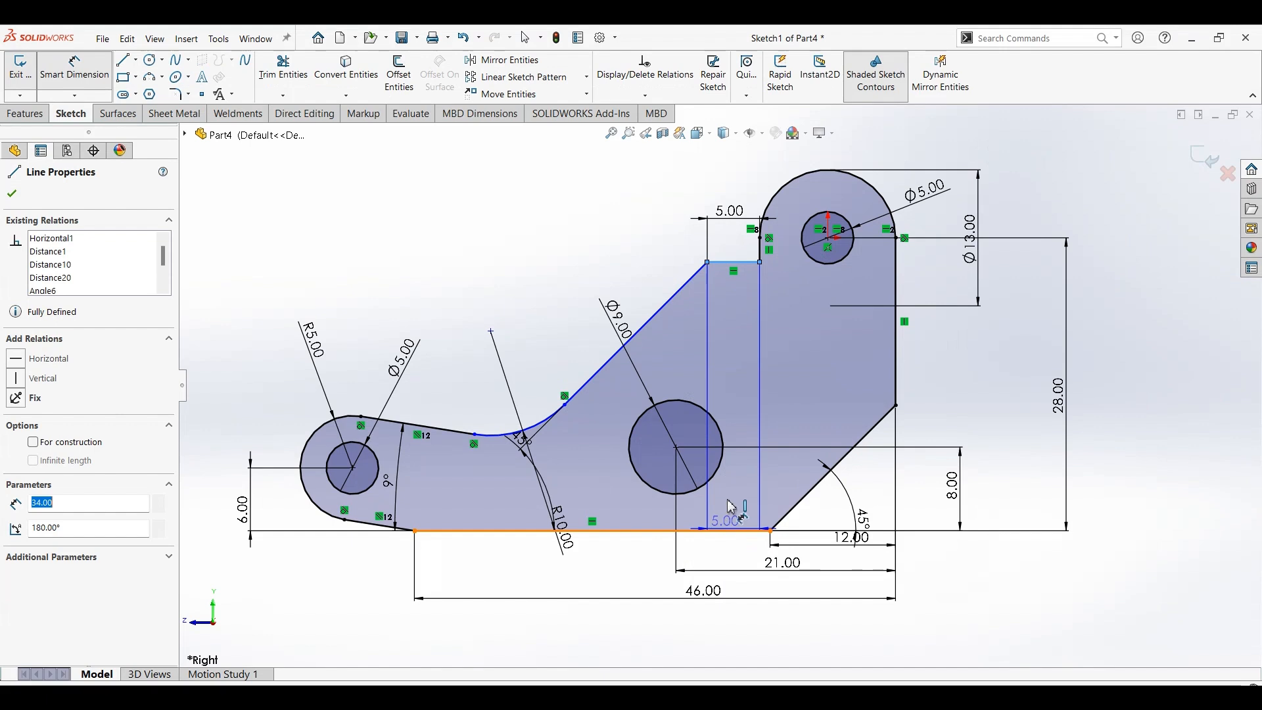
pyautogui.click(755, 385)
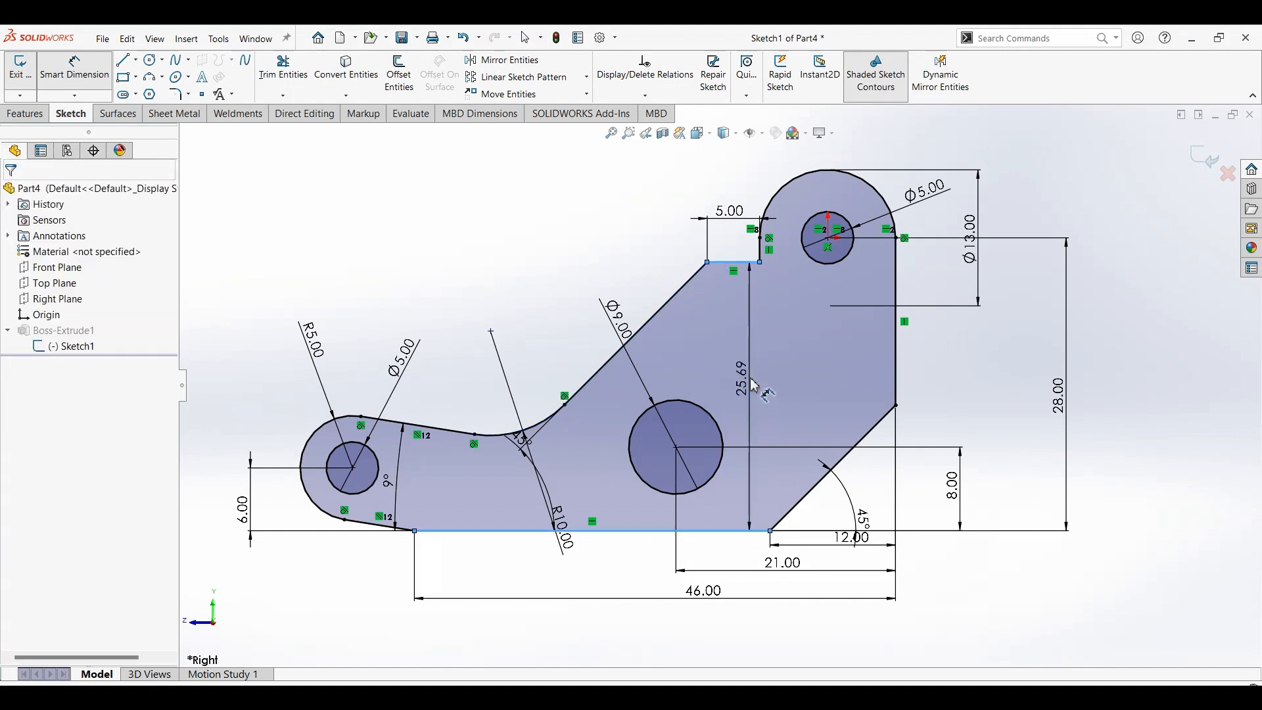
pyautogui.write('20')
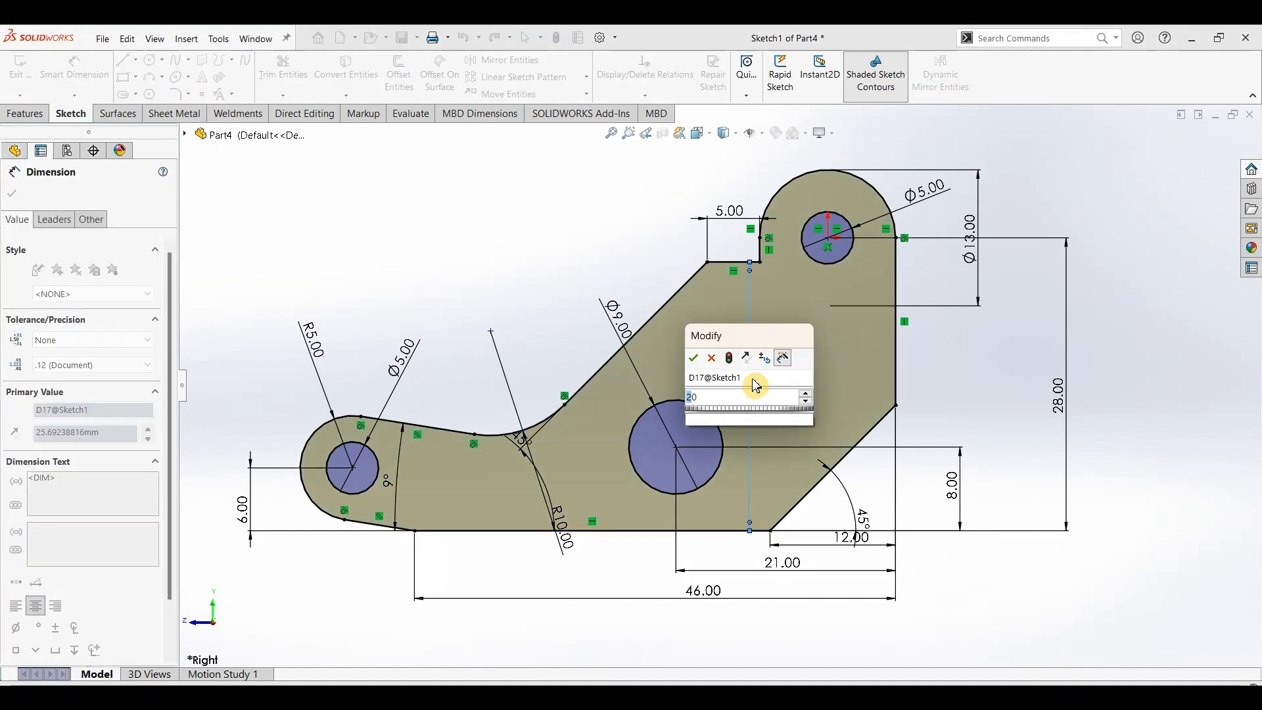
pyautogui.press('Return')
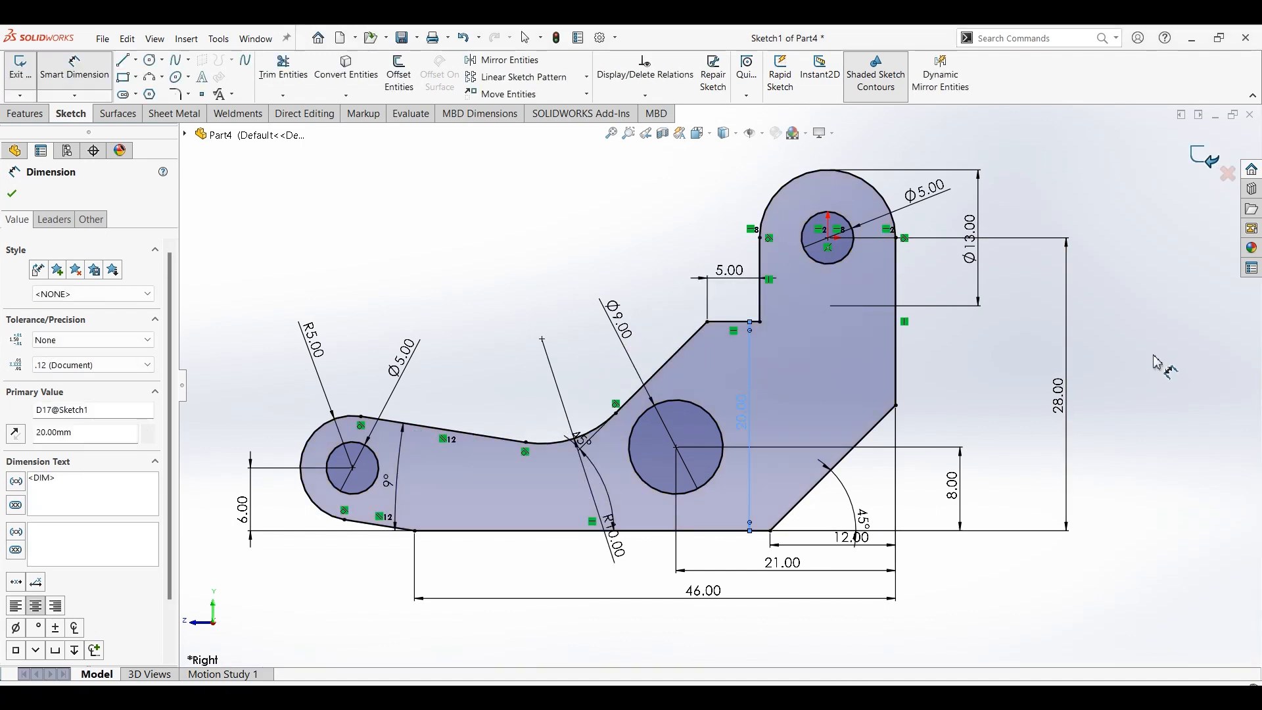
pyautogui.press('Escape')
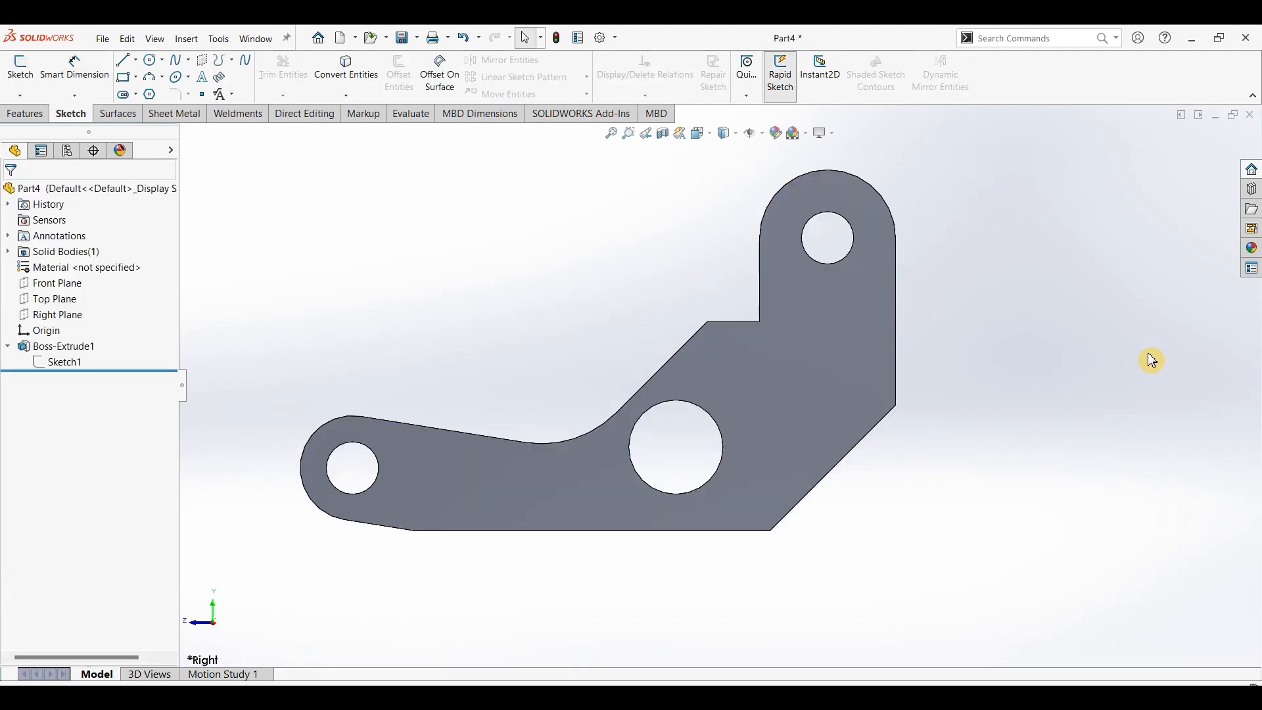
pyautogui.hotkey('ctrl', '7')
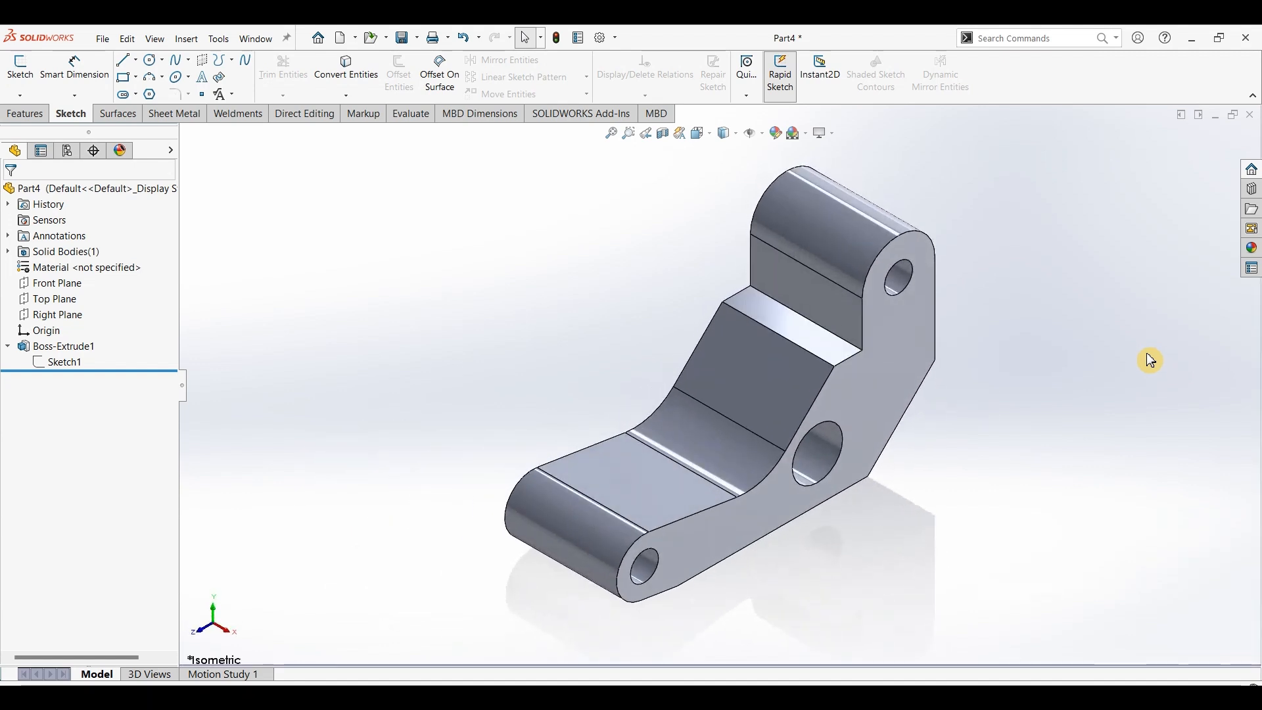
# Start a sketch on the vertical face above the step and draw a rectangle about 6.8 mm wide over the rounded top
pyautogui.click(790, 279)
pyautogui.click(20, 66)
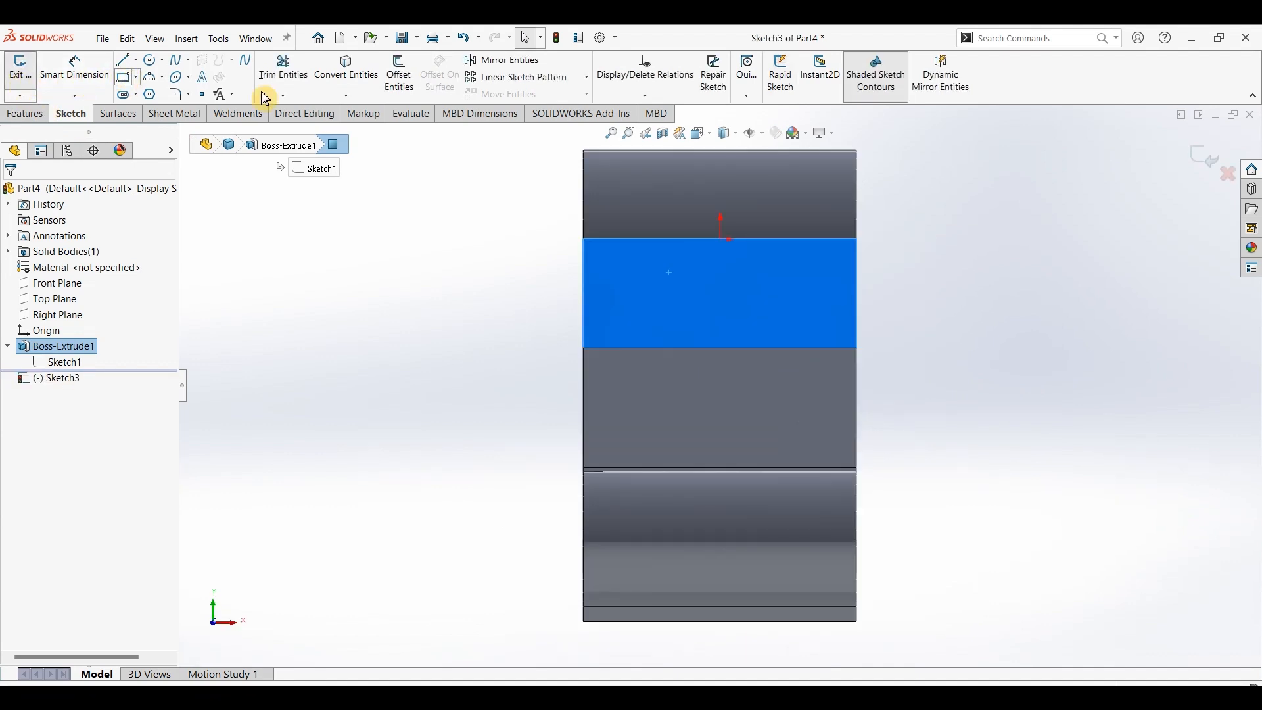
pyautogui.click(125, 78)
pyautogui.moveTo(691, 206); pyautogui.dragTo(756, 303)
# Dimension the width of the rectangle over the rounded top at 10 mm
pyautogui.click(90, 63)
pyautogui.click(727, 207)
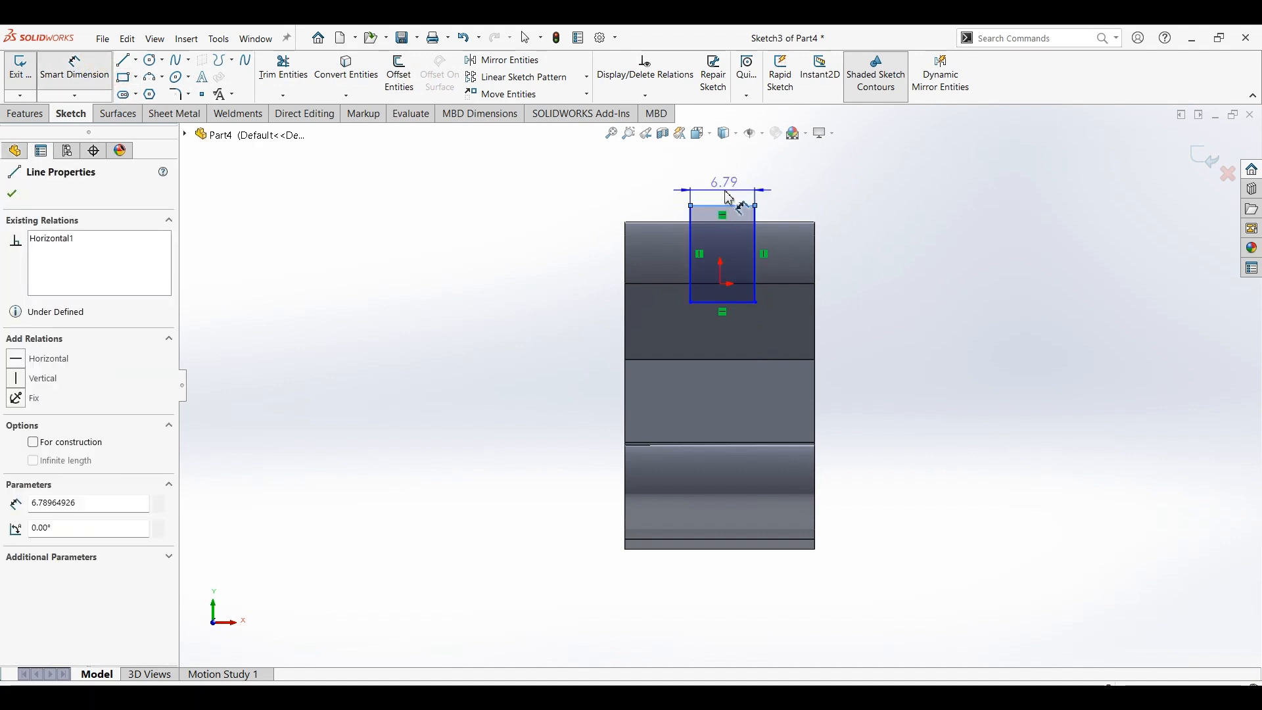
pyautogui.click(735, 196)
pyautogui.write('8.00mm')
pyautogui.press('Return')
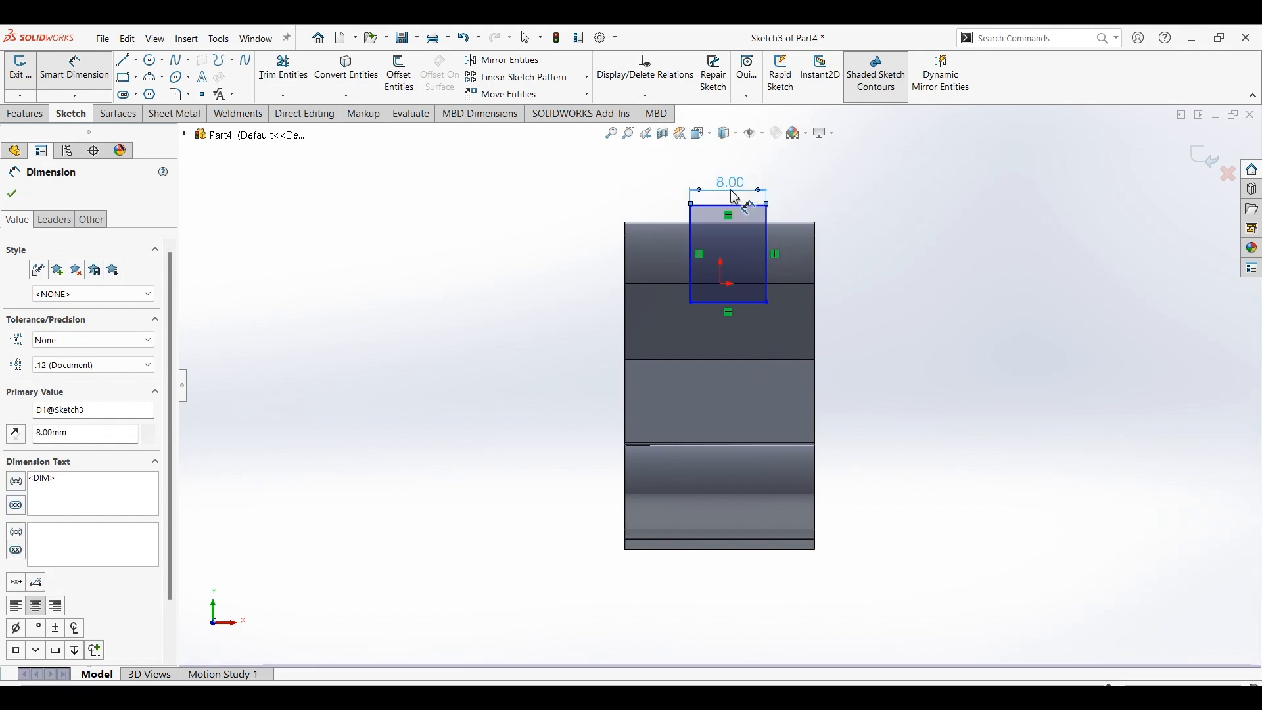
pyautogui.doubleClick(736, 197)
pyautogui.write('10')
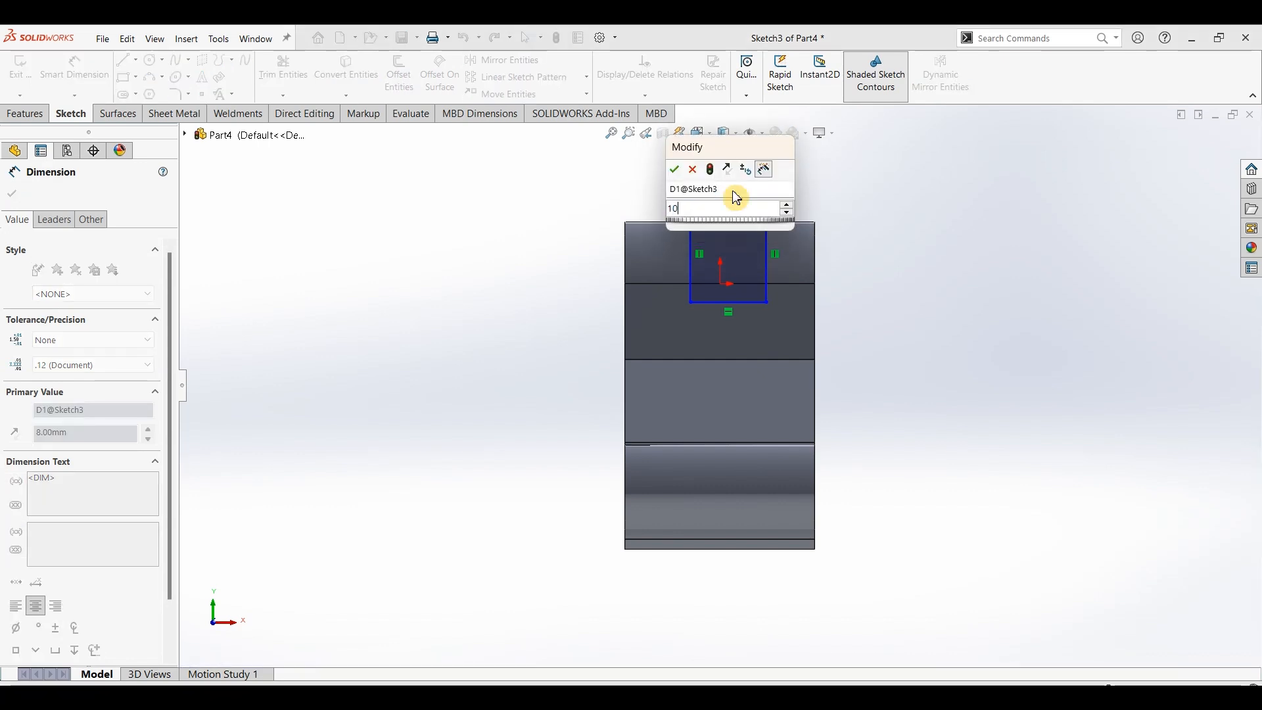
pyautogui.press('Return')
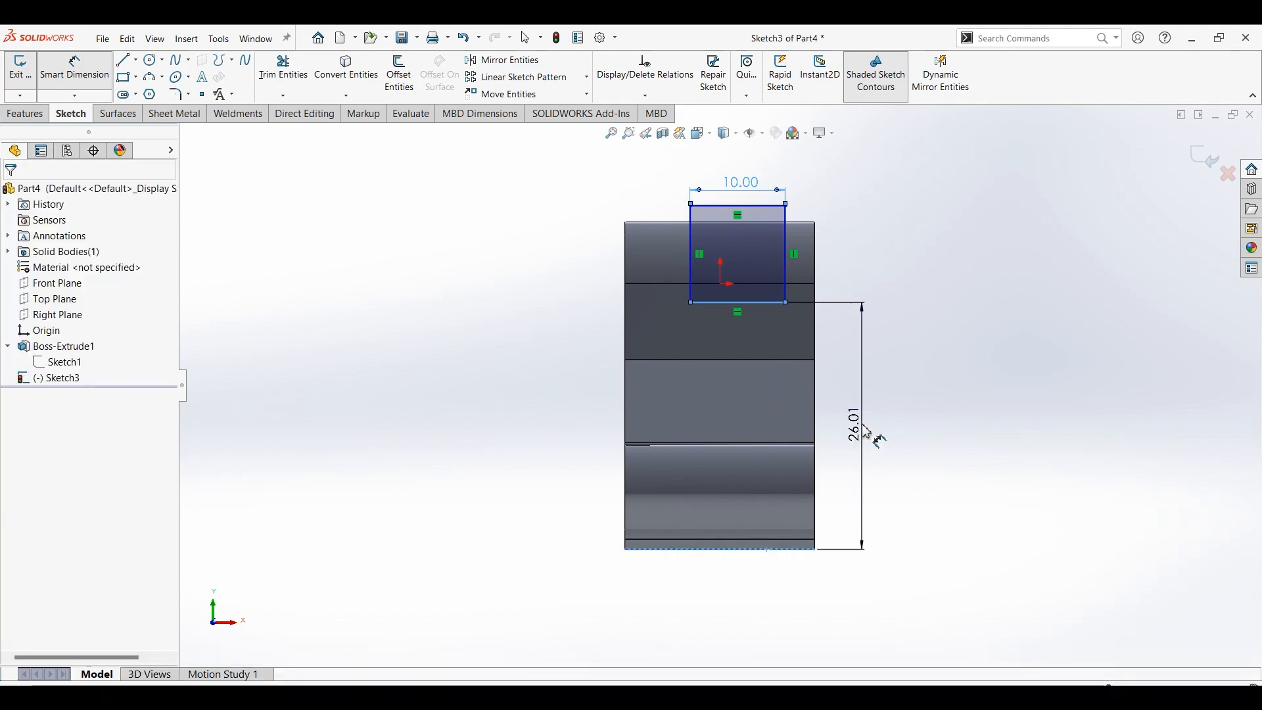
# Dimension the rectangle's lower edge 22 mm above the part's base edge
pyautogui.click(874, 427)
pyautogui.click(877, 424)
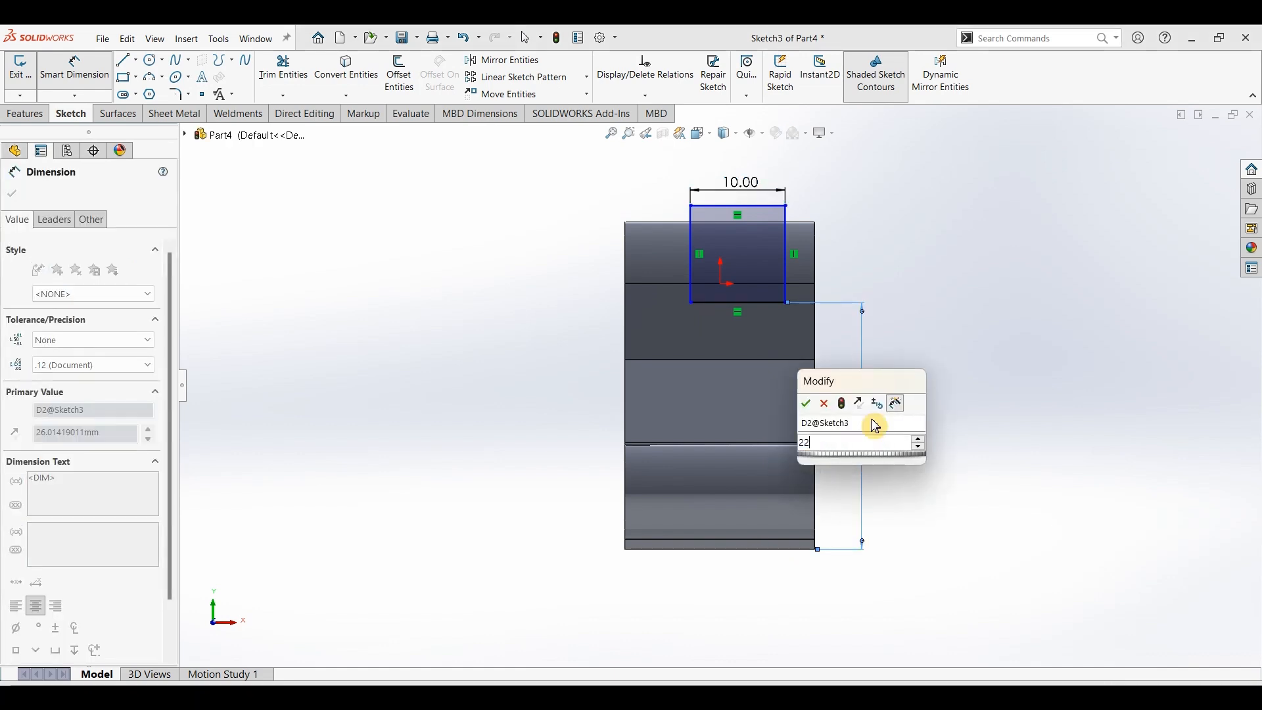
pyautogui.click(885, 403)
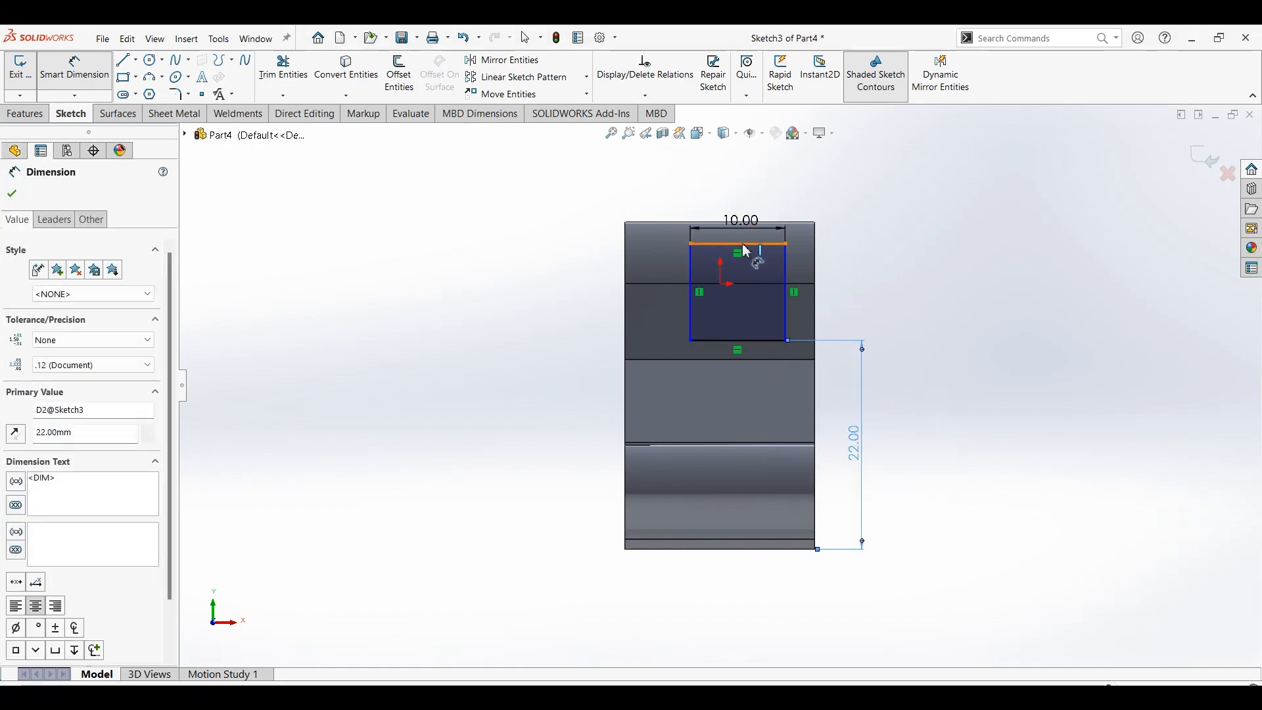
pyautogui.rightClick(749, 250)
pyautogui.press('Escape')
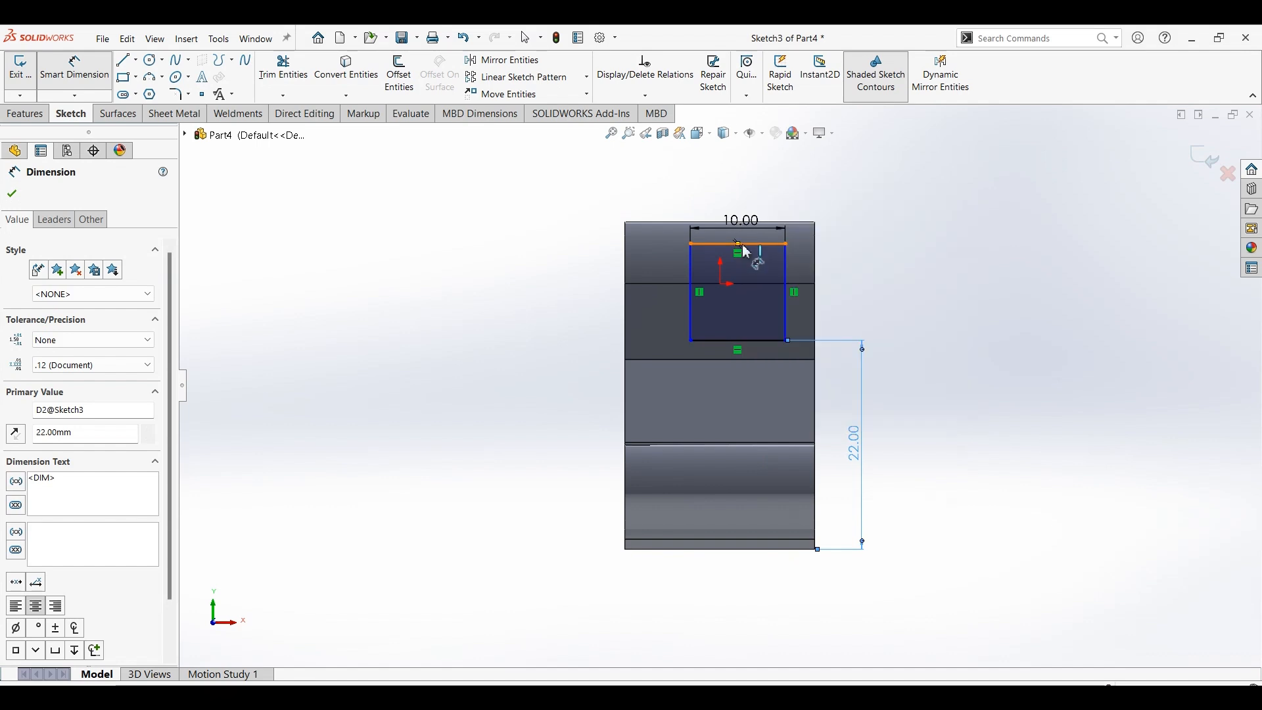
pyautogui.press('Escape')
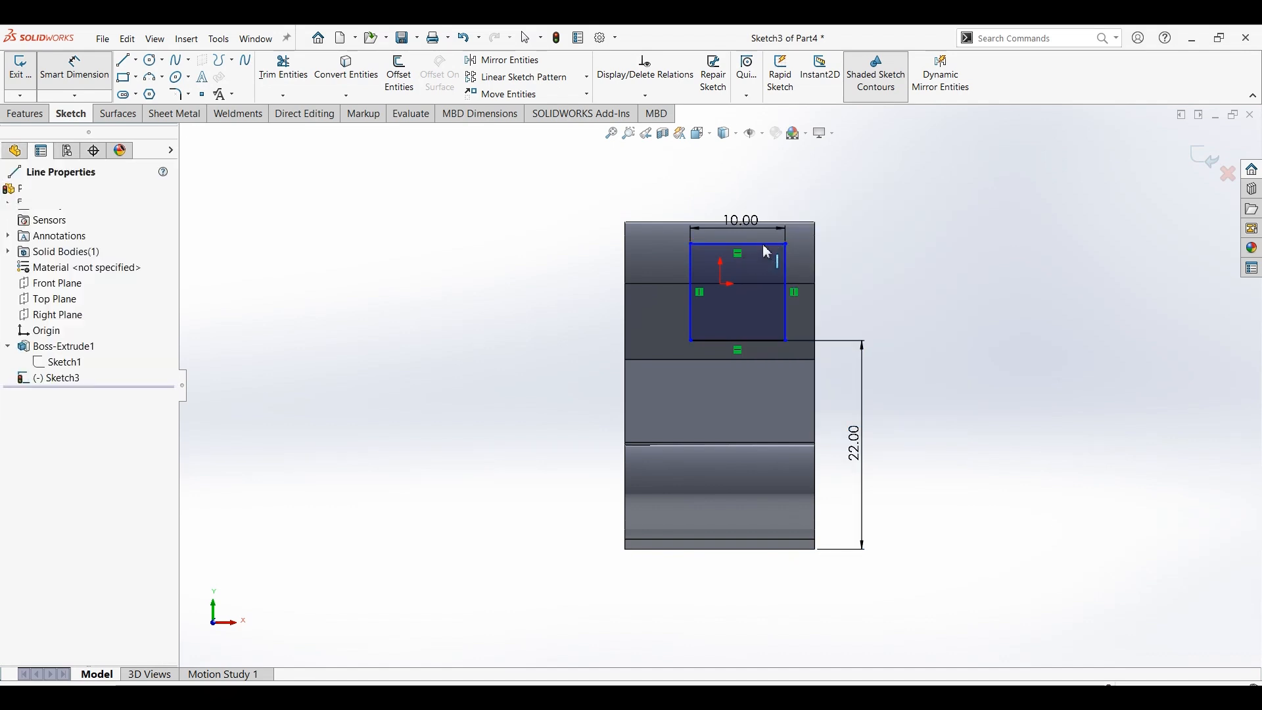
# Align the midpoint of the rectangle's upper edge vertically with the origin and stretch that edge above the rounded top
pyautogui.rightClick(767, 252)
pyautogui.click(786, 275)
pyautogui.click(740, 317)
pyautogui.keyDown('ctrl'); pyautogui.click(722, 285); pyautogui.keyUp('ctrl')
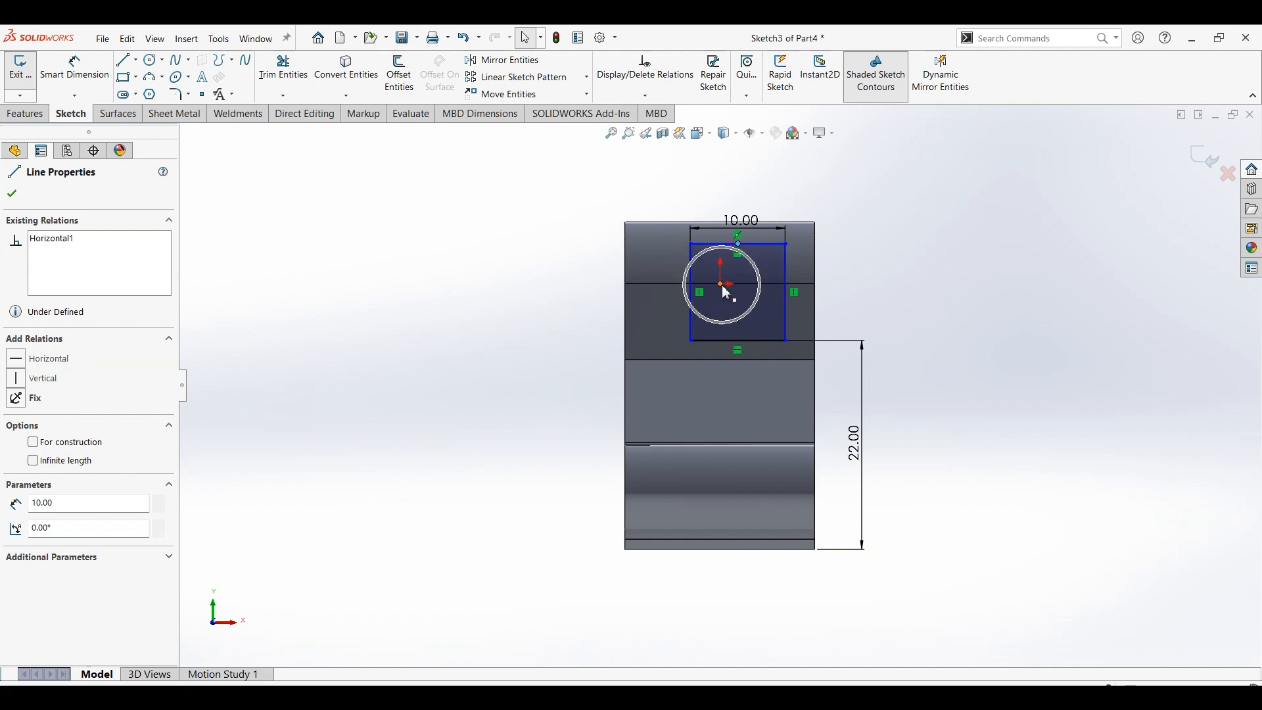
pyautogui.click(782, 230)
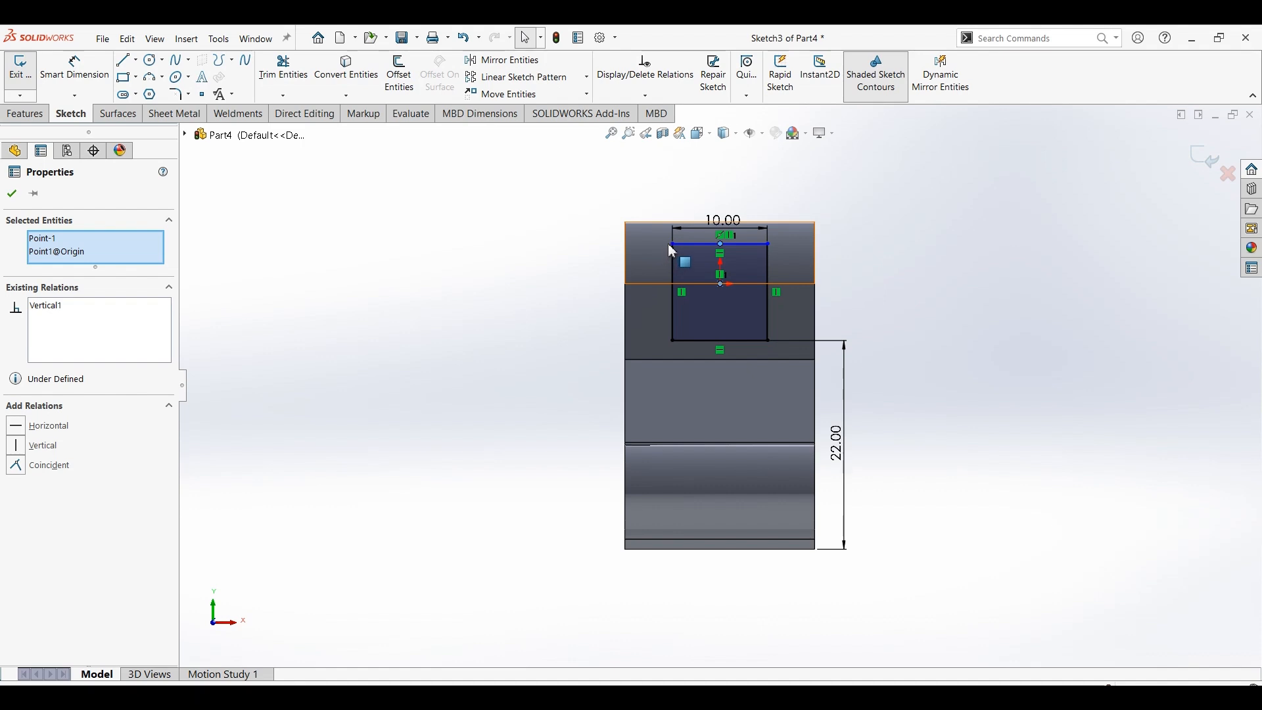
pyautogui.moveTo(680, 199); pyautogui.dragTo(680, 198)
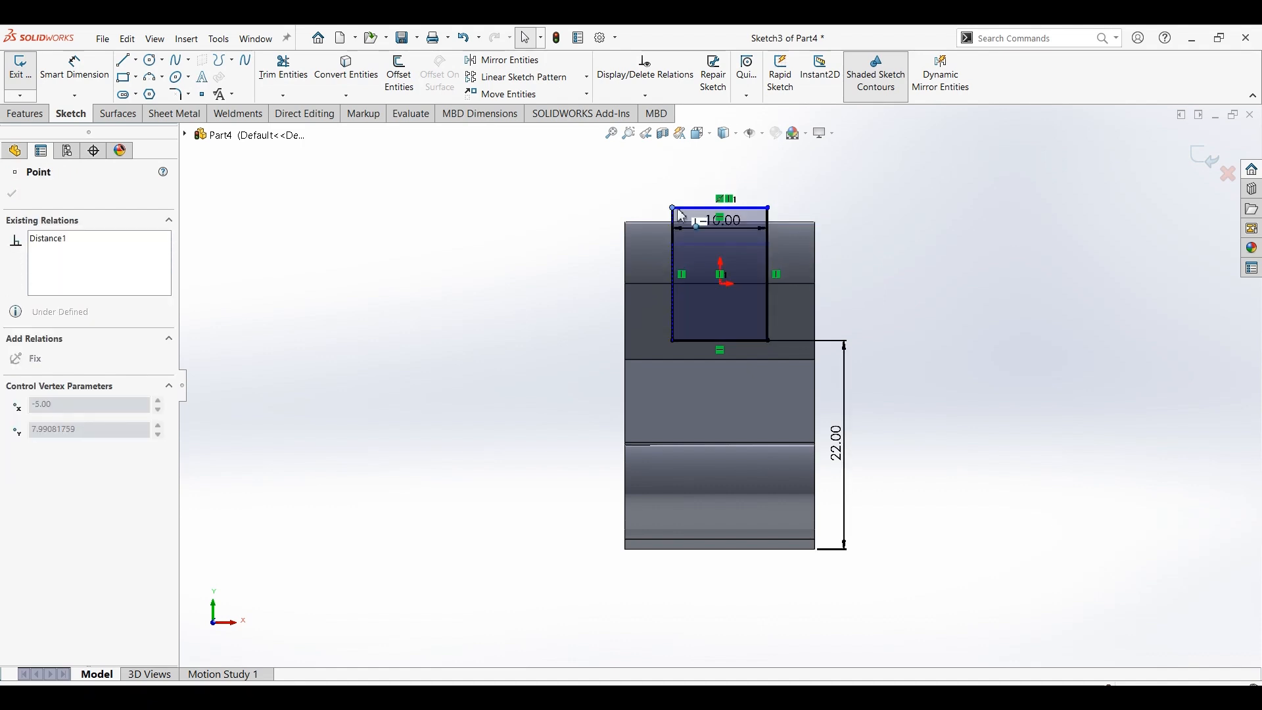
# Cut-extrude the rectangle with the Through All end condition to open the gap between the upper lugs
pyautogui.click(26, 113)
pyautogui.click(211, 88)
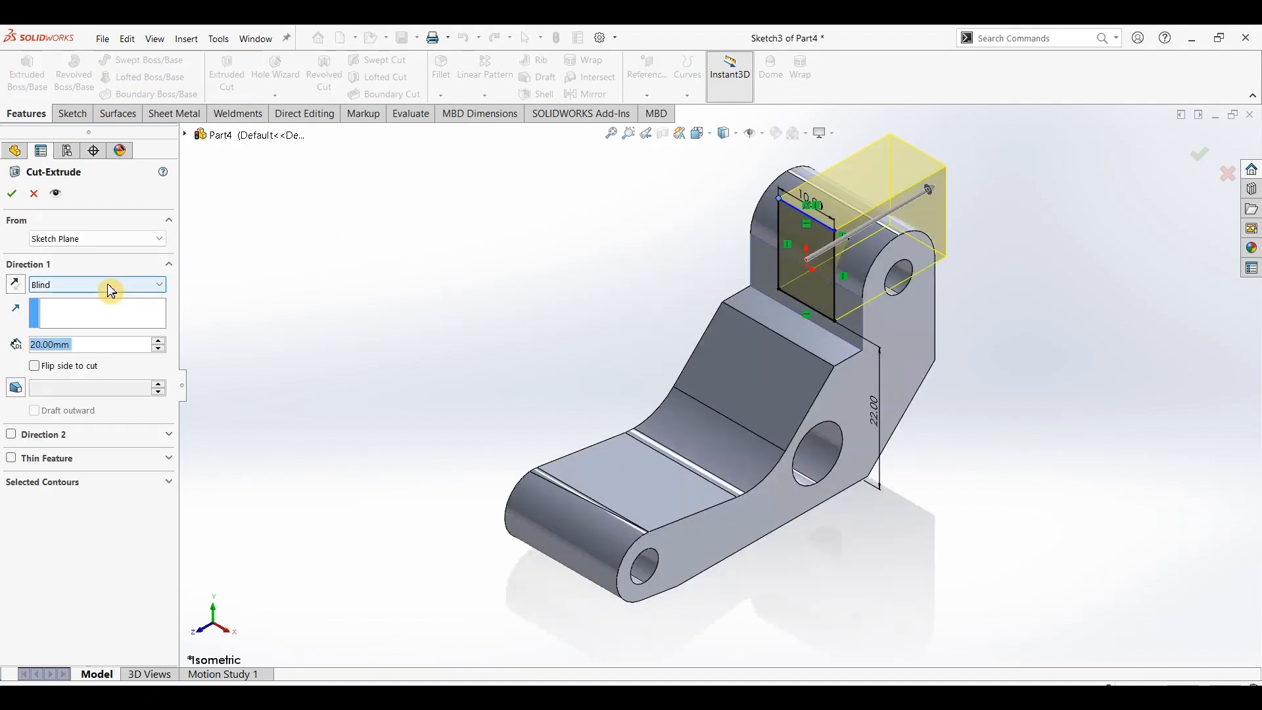
pyautogui.click(108, 289)
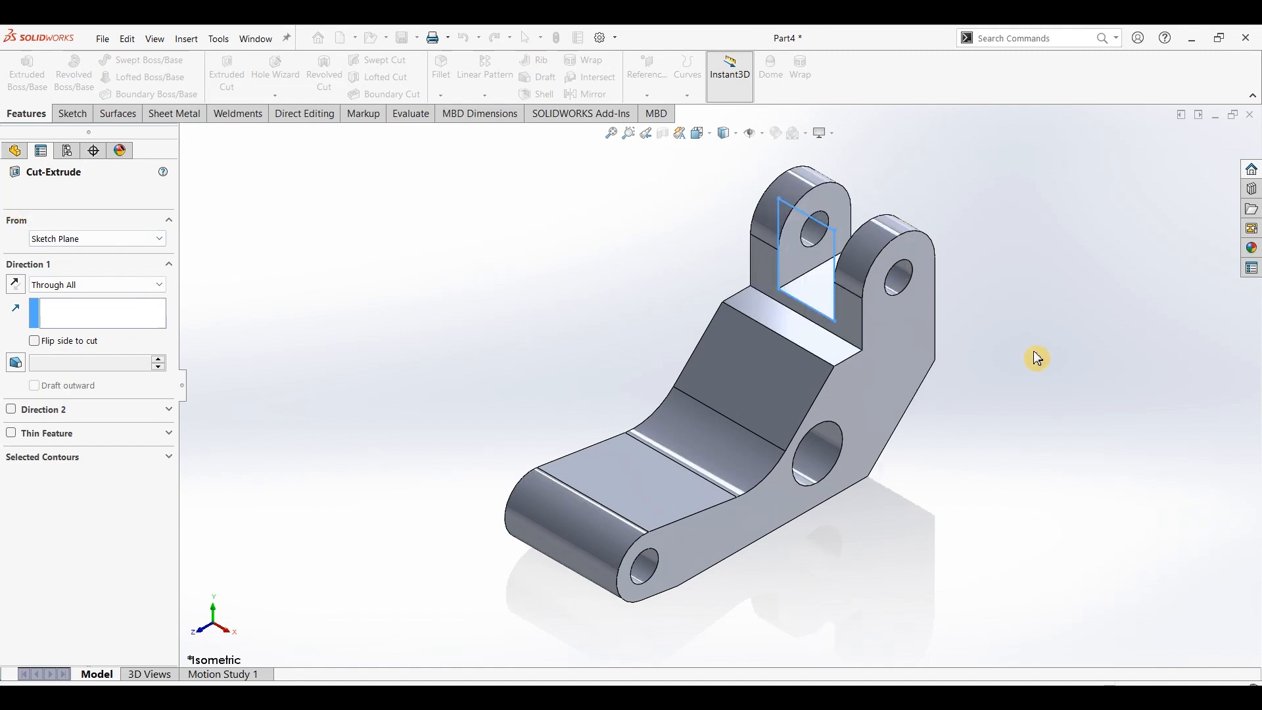
# Start a sketch on the large flat face on the underside of the bracket
pyautogui.moveTo(826, 572); pyautogui.dragTo(818, 284, button='middle')
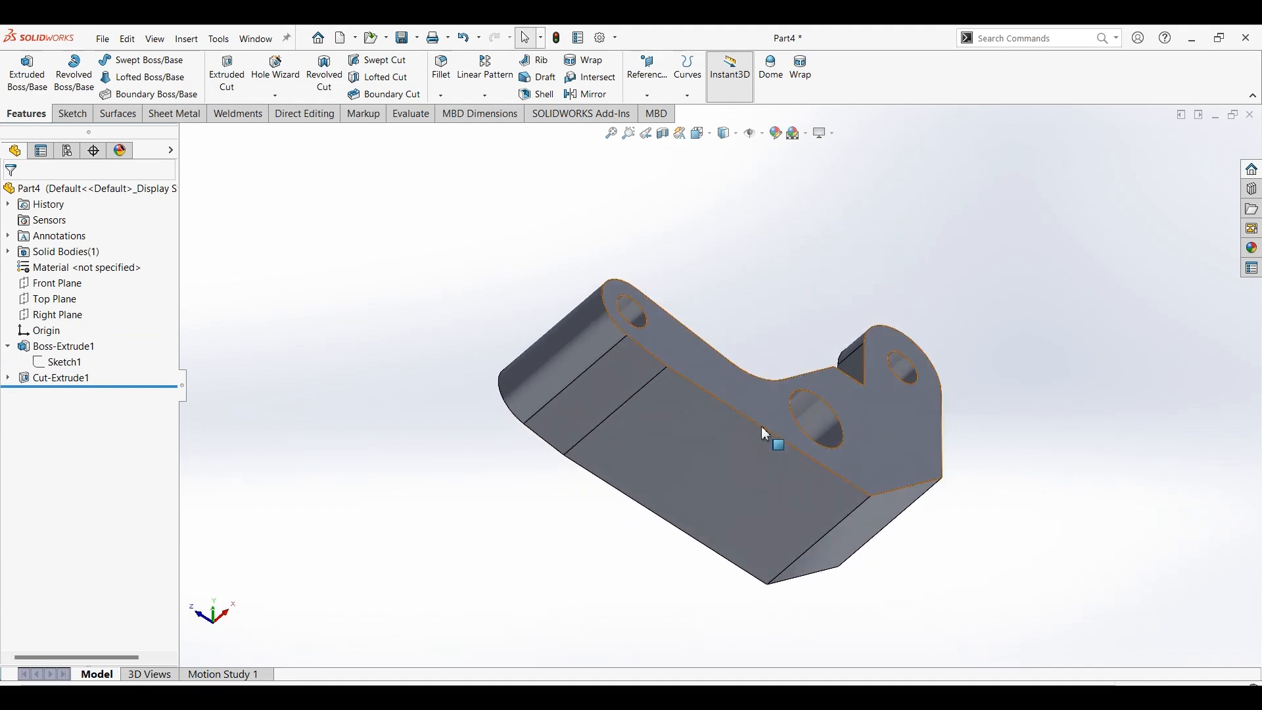
pyautogui.click(739, 461)
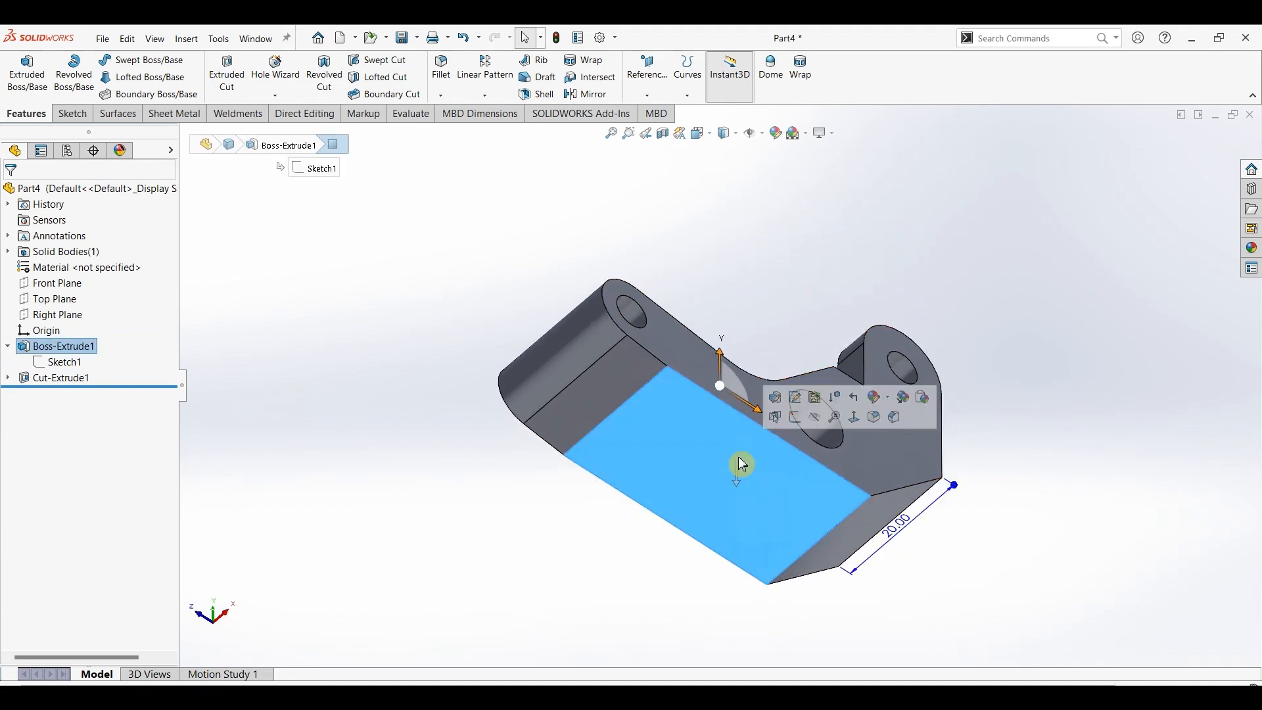
pyautogui.click(72, 113)
pyautogui.click(33, 77)
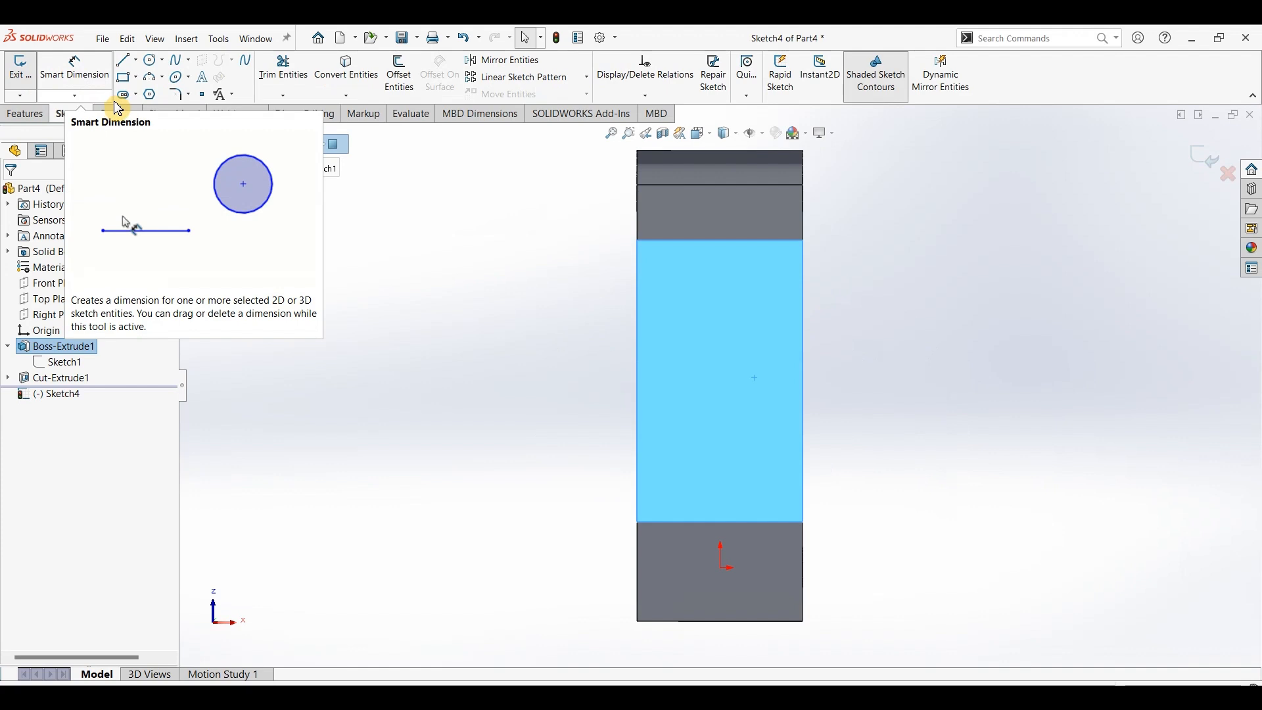
# Draw a centerpoint straight slot about 6.2 mm wide with about 14.6 mm between centres above the origin, and make it vertical
pyautogui.click(137, 96)
pyautogui.click(142, 130)
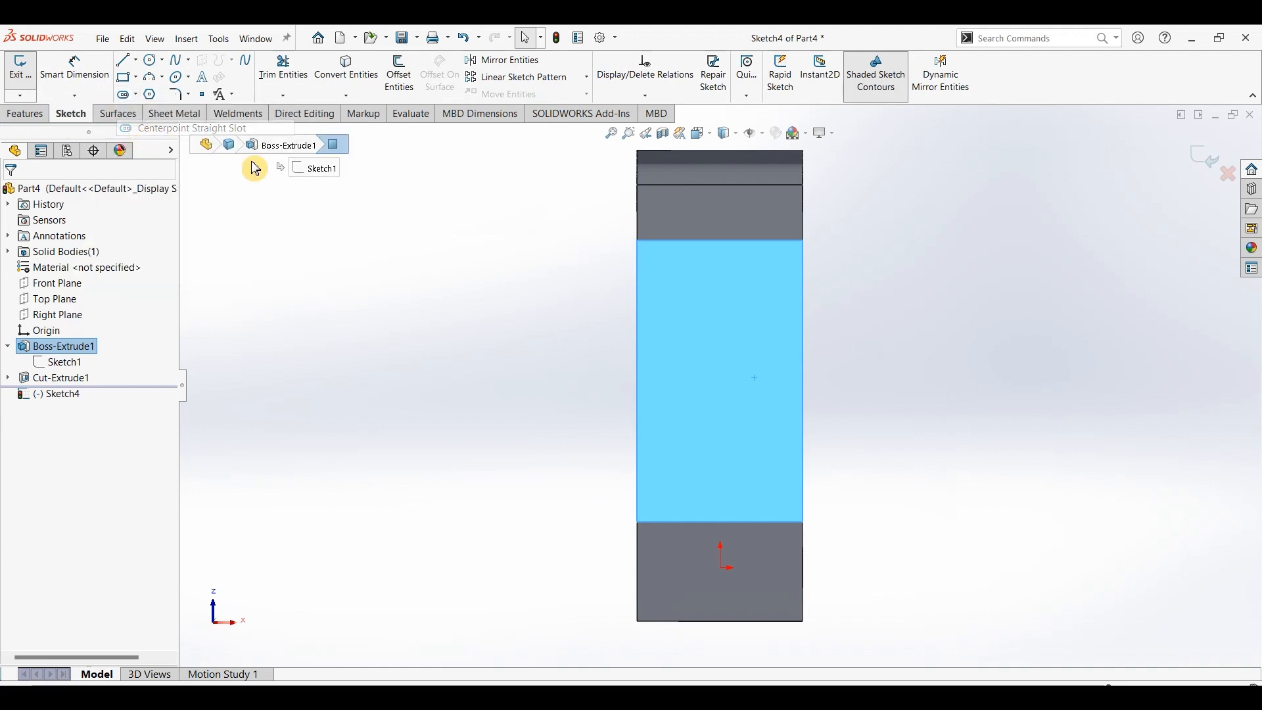
pyautogui.click(722, 381)
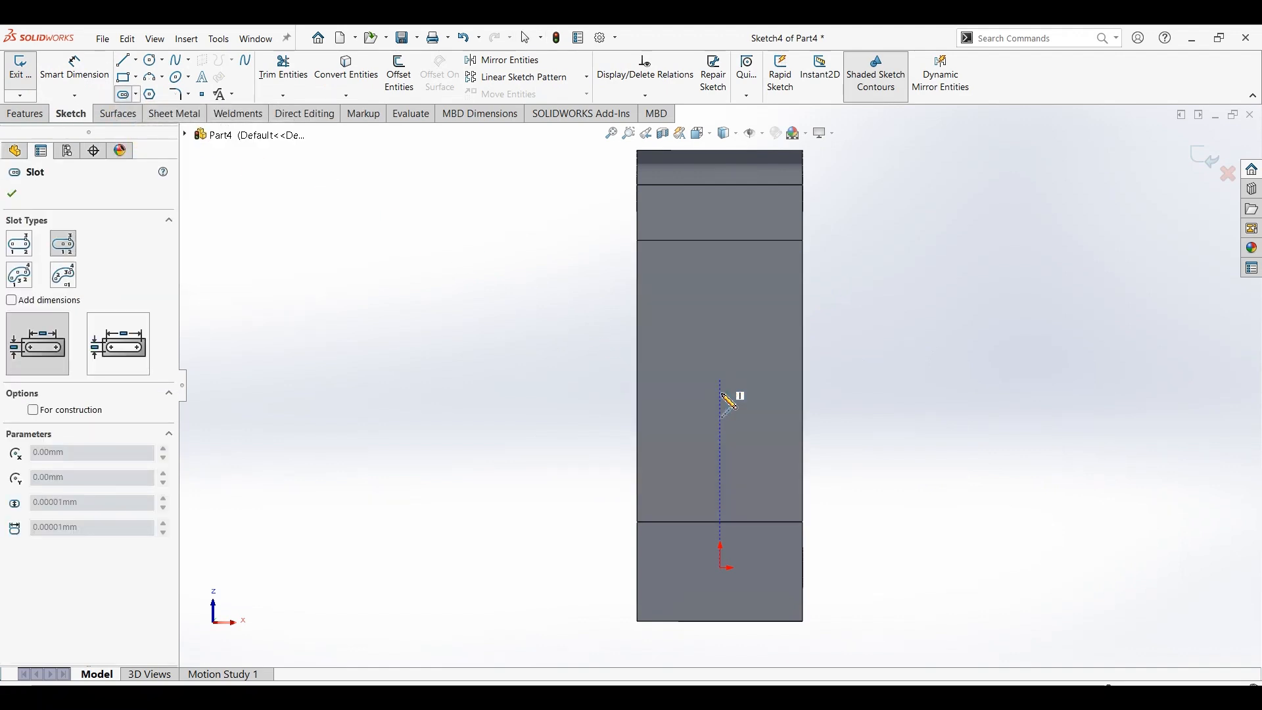
pyautogui.click(738, 442)
pyautogui.click(738, 449)
pyautogui.click(748, 446)
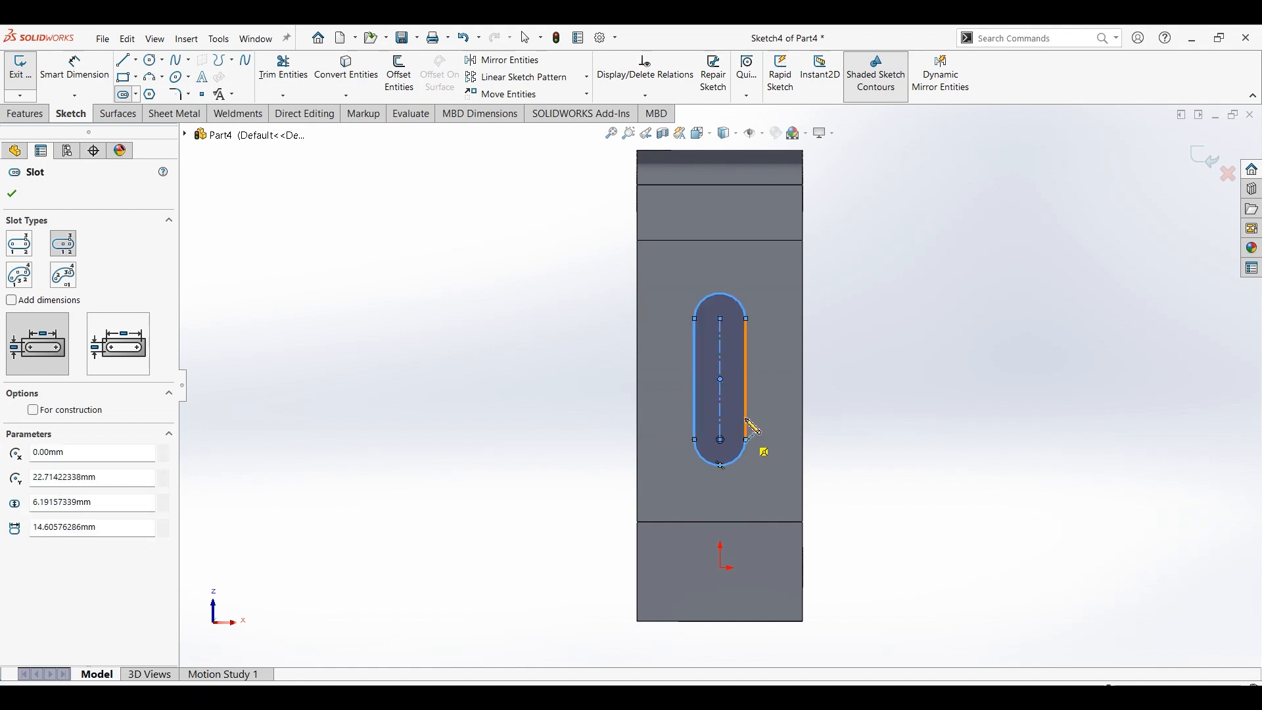
pyautogui.press('Escape')
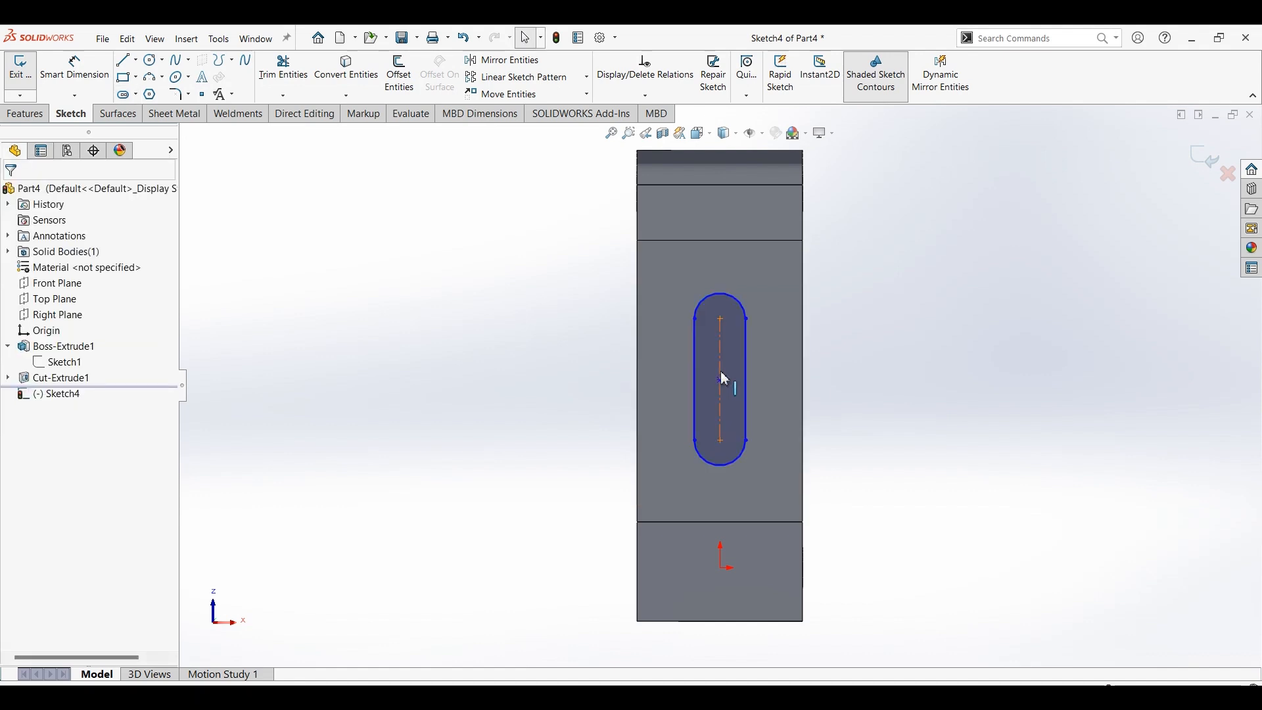
pyautogui.click(725, 379)
pyautogui.click(803, 313)
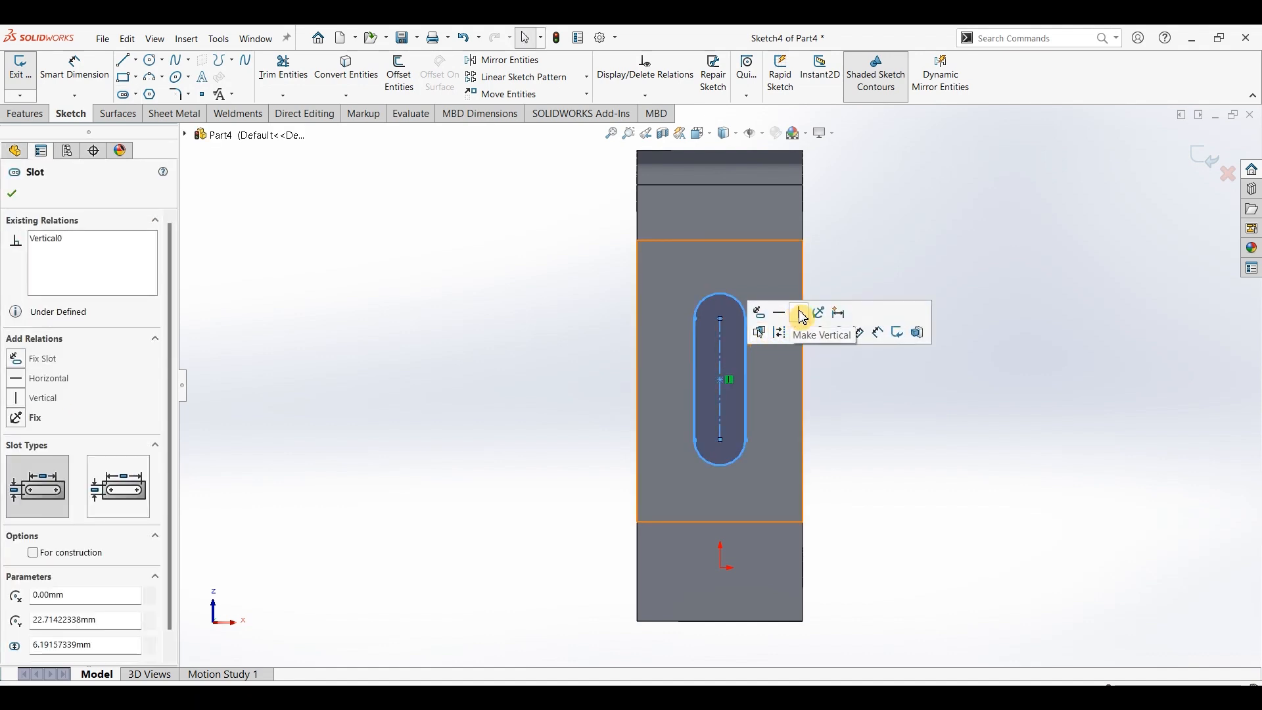
# Dimension the slot's end arc with a 3 mm radius
pyautogui.click(74, 65)
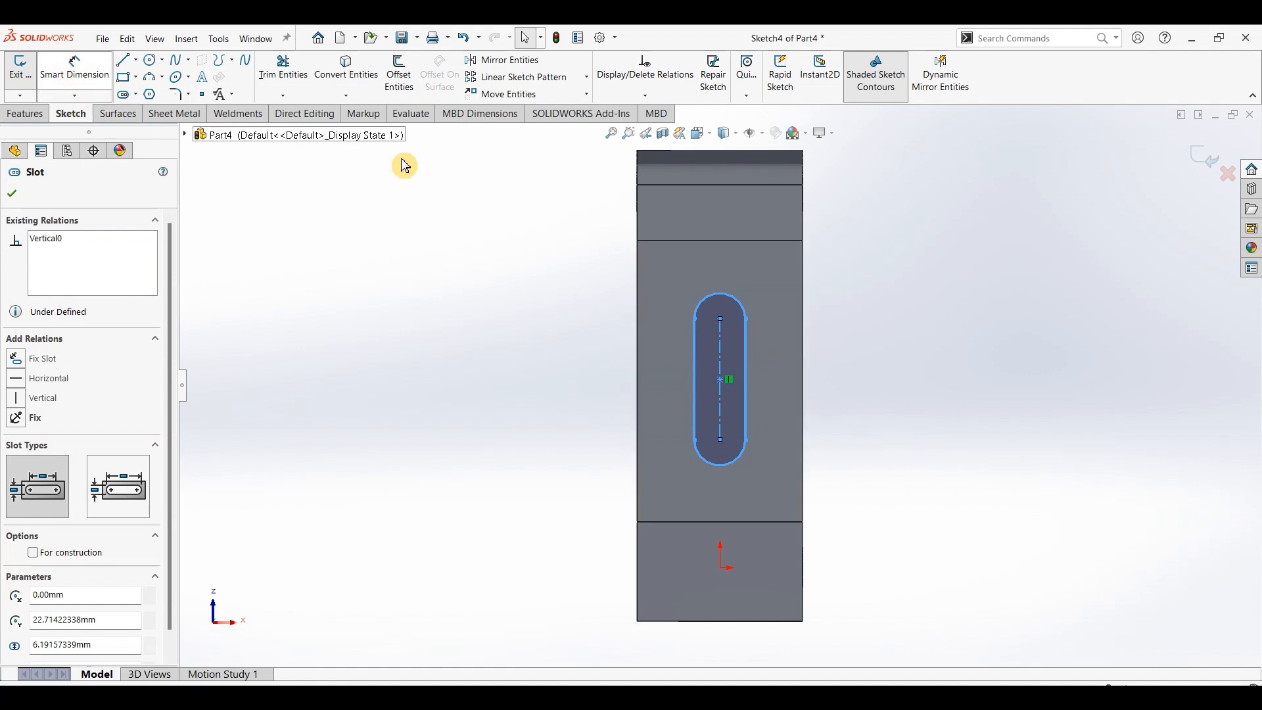
pyautogui.click(734, 301)
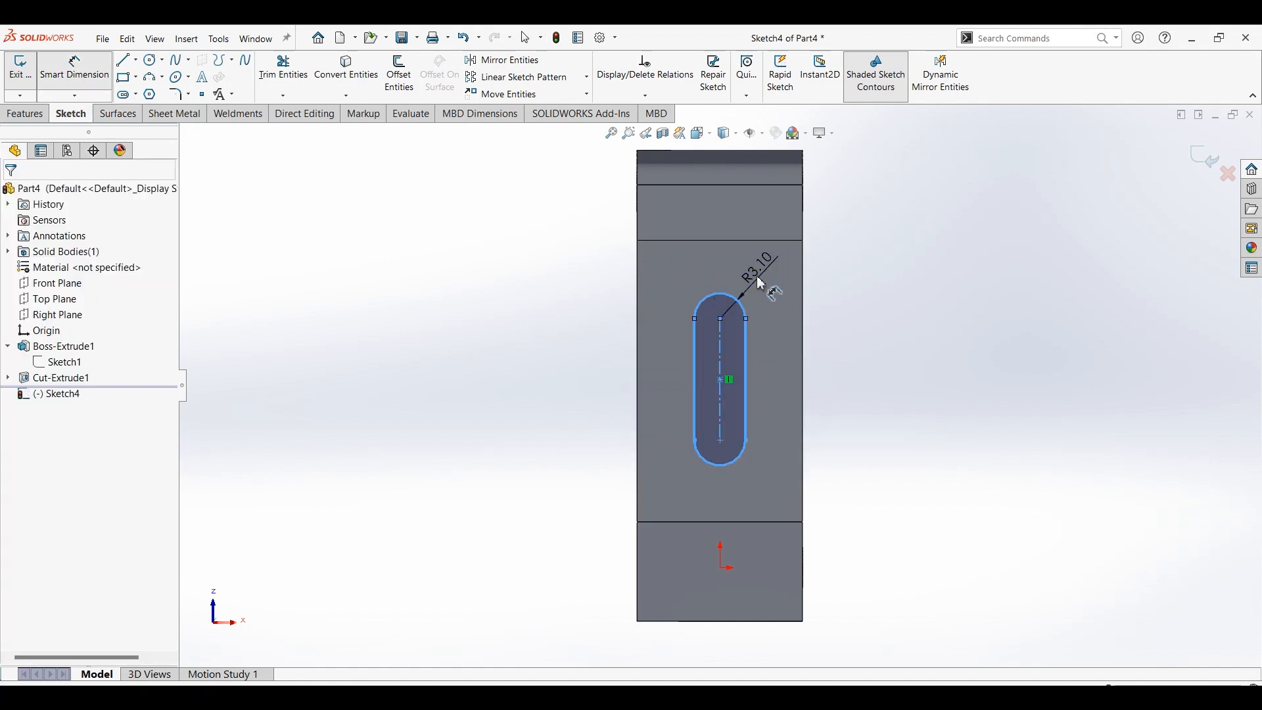
pyautogui.click(761, 284)
pyautogui.write('3')
pyautogui.press('Return')
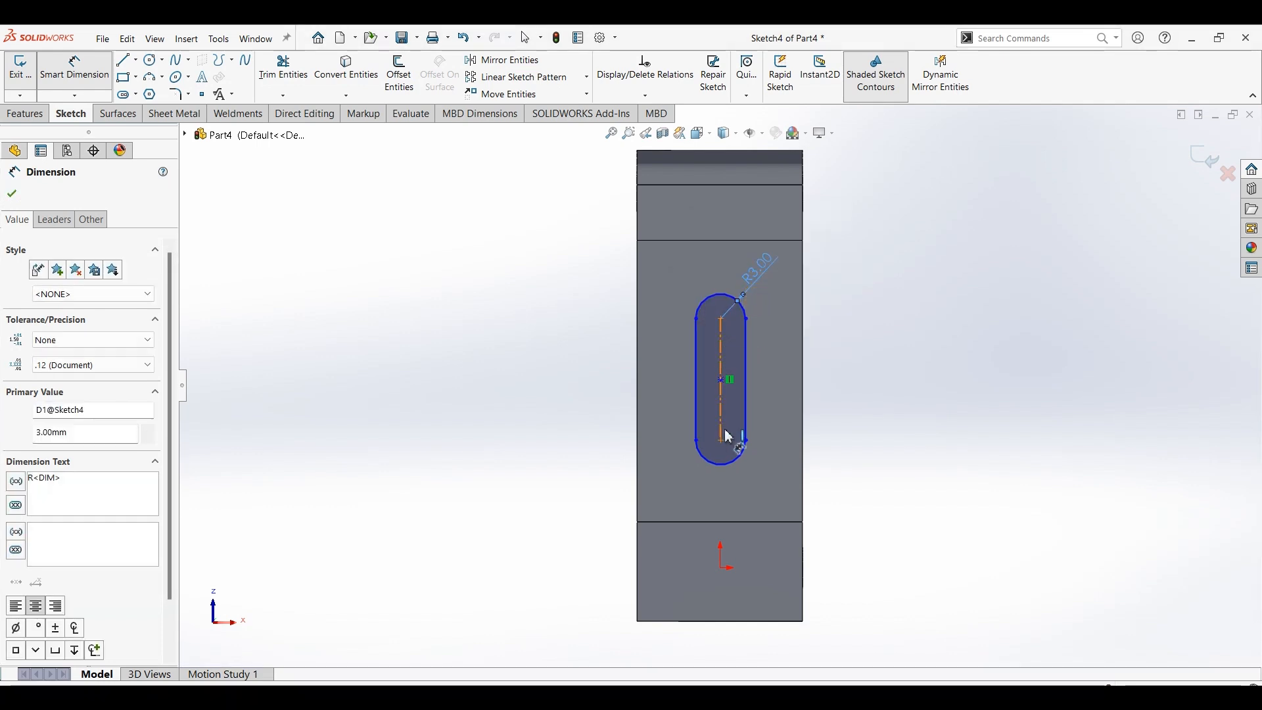
# Dimension the slot's lower arc centre 17 mm from the lower end edge of the part
pyautogui.click(727, 621)
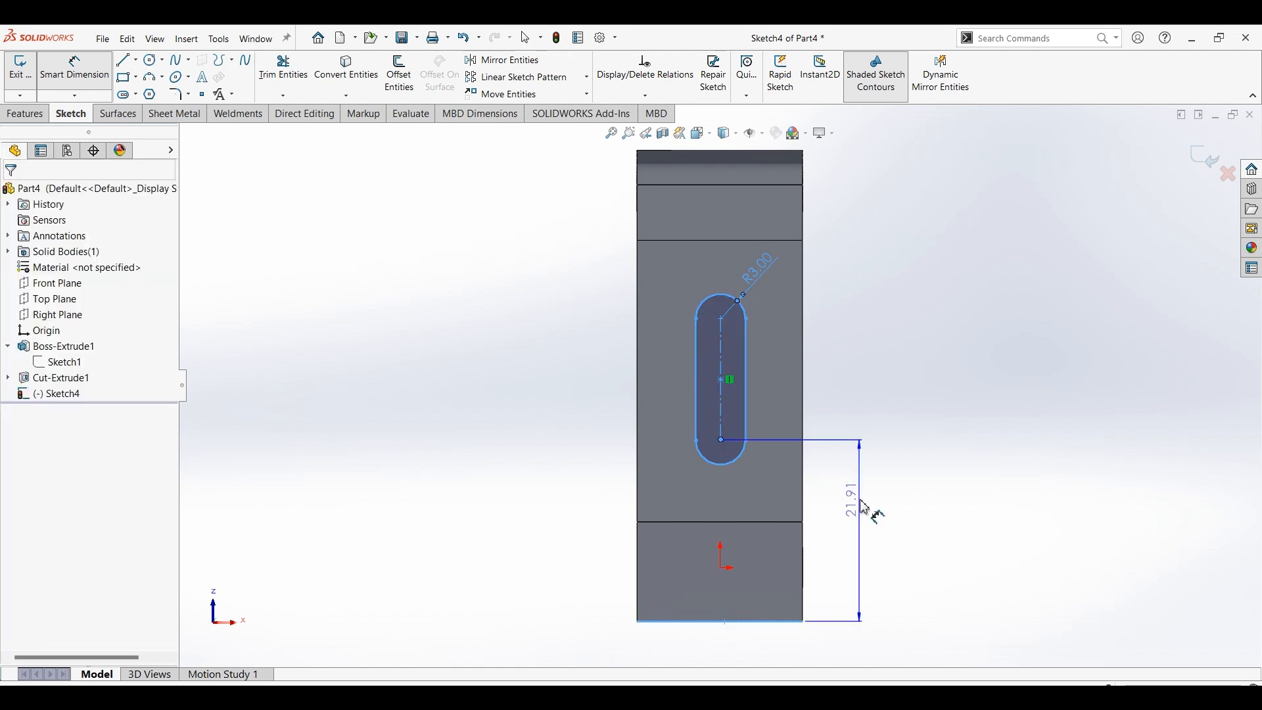
pyautogui.click(875, 509)
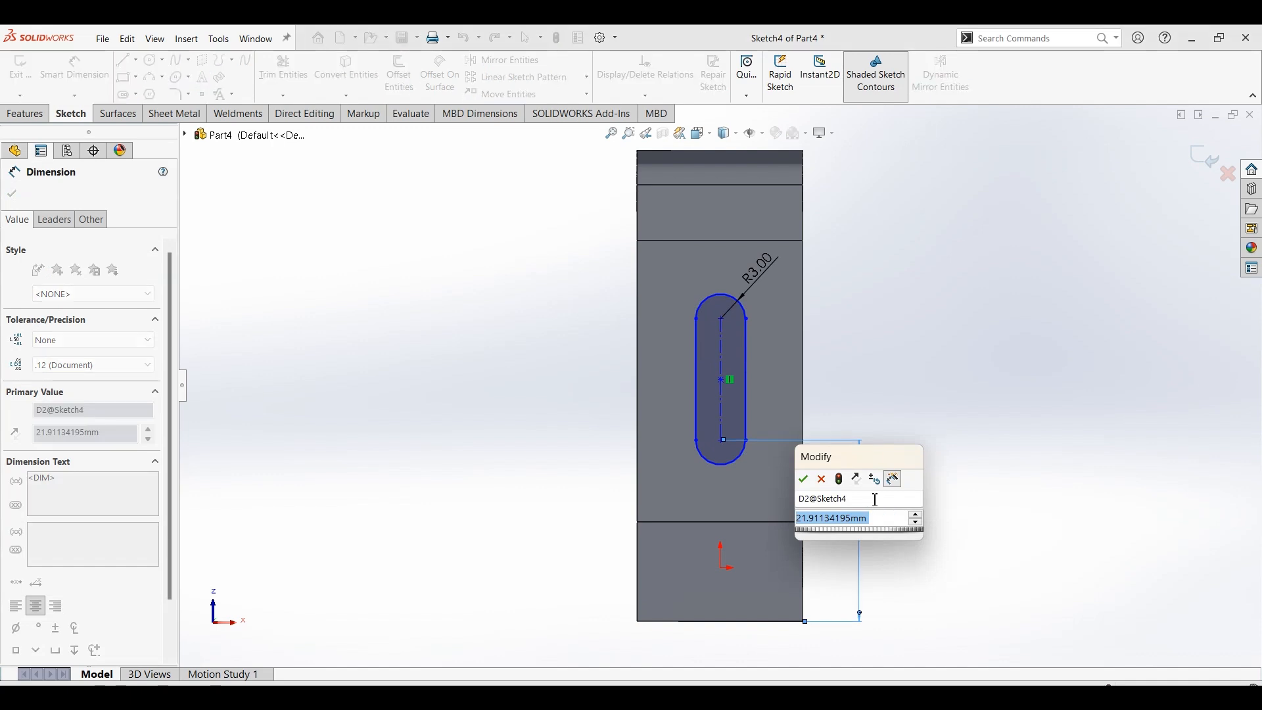
pyautogui.write('17')
pyautogui.press('Return')
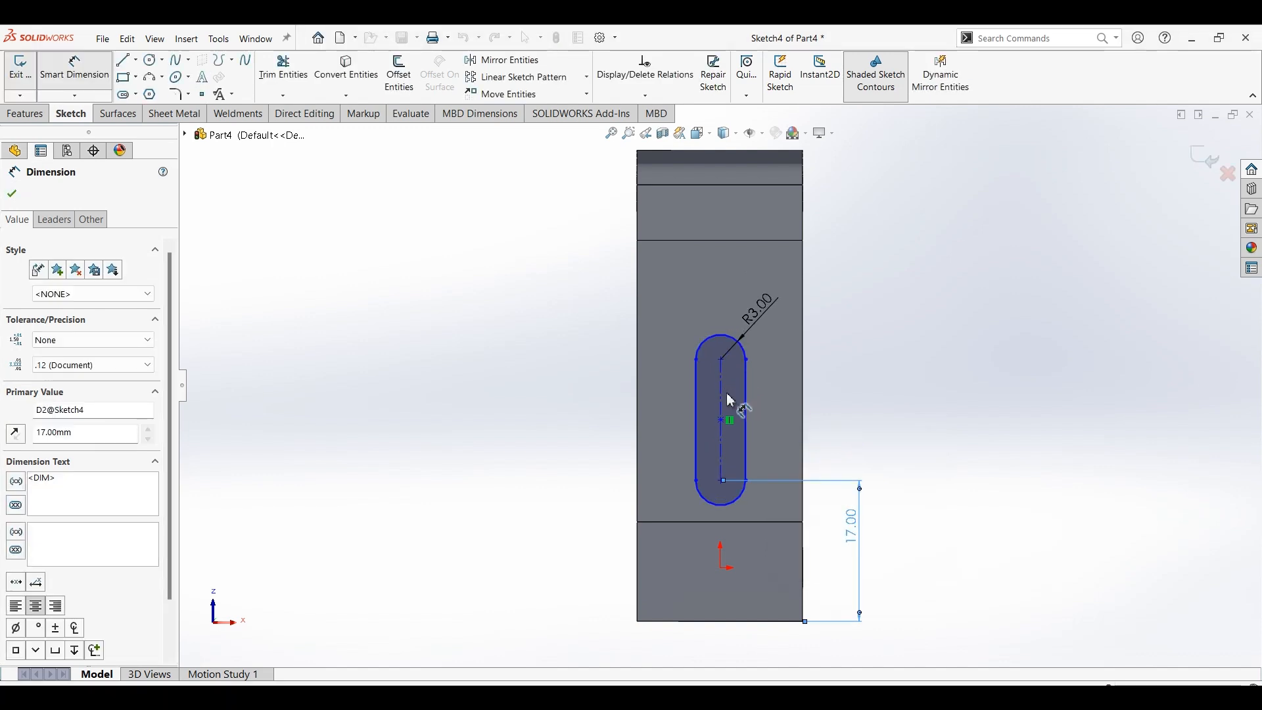
# Dimension the distance between the slot's two arc centres at 9 mm
pyautogui.click(843, 393)
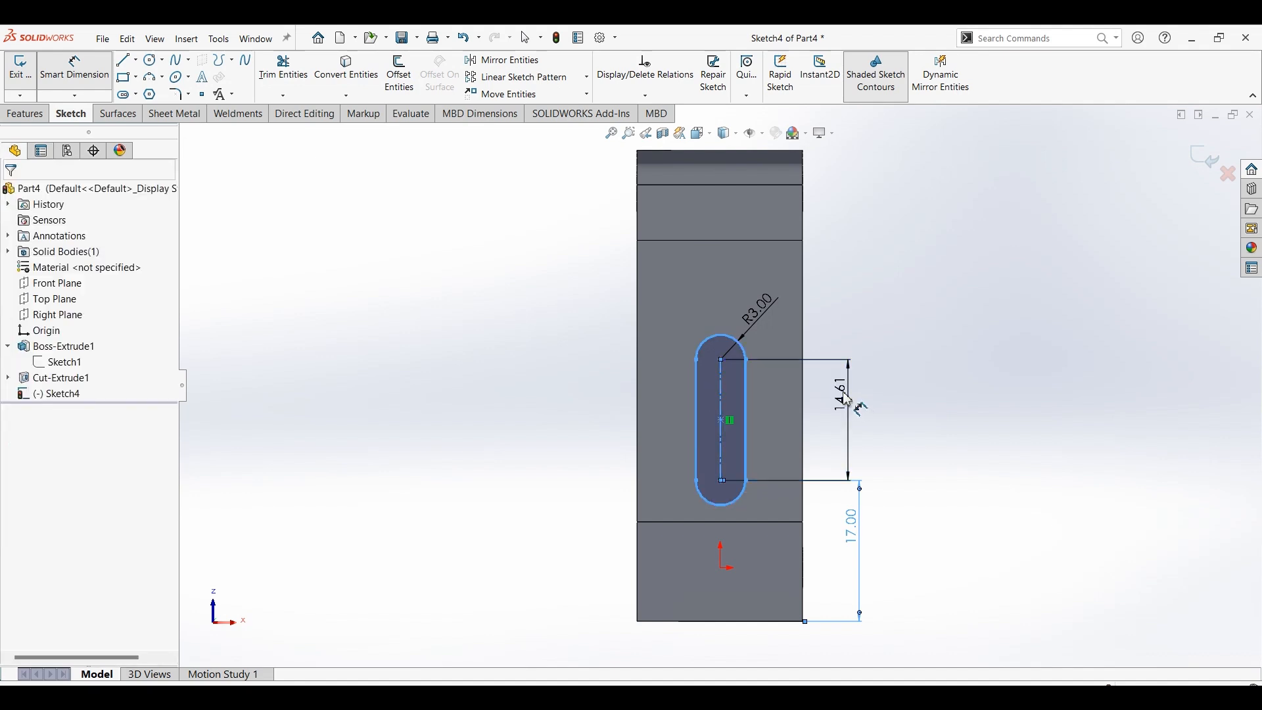
pyautogui.write('9')
pyautogui.press('Return')
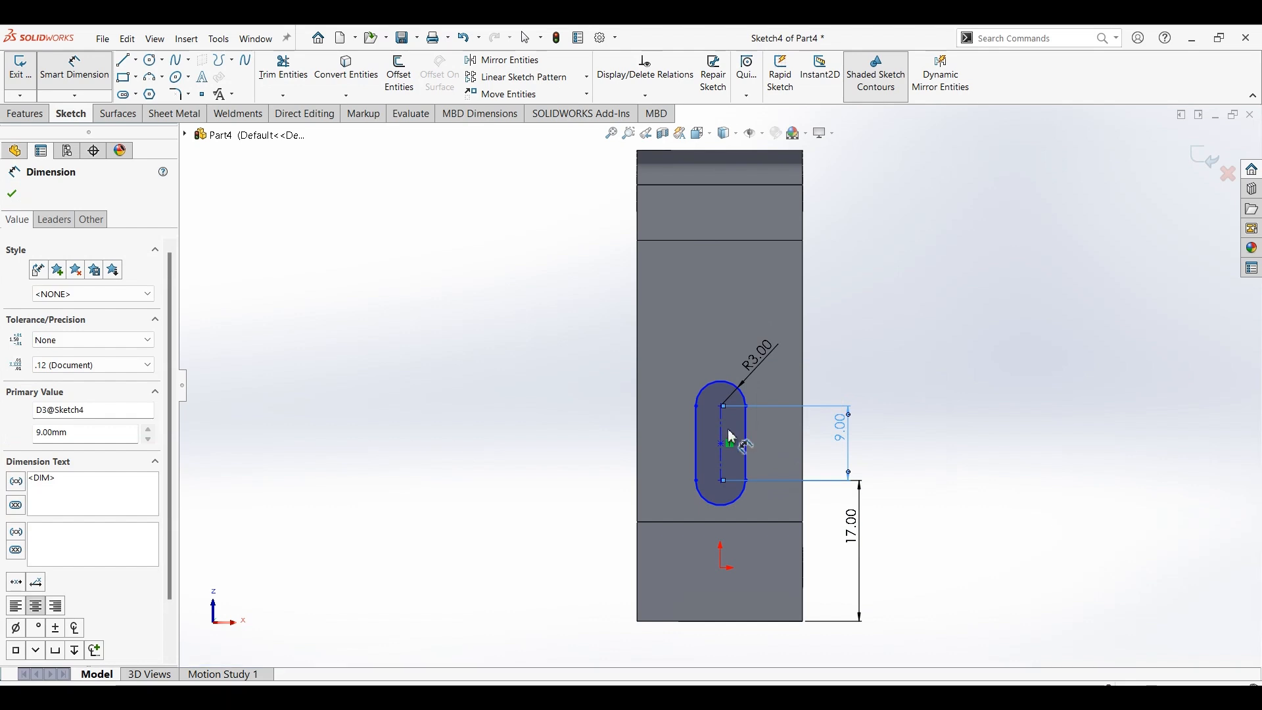
pyautogui.press('Escape')
pyautogui.press('Escape')
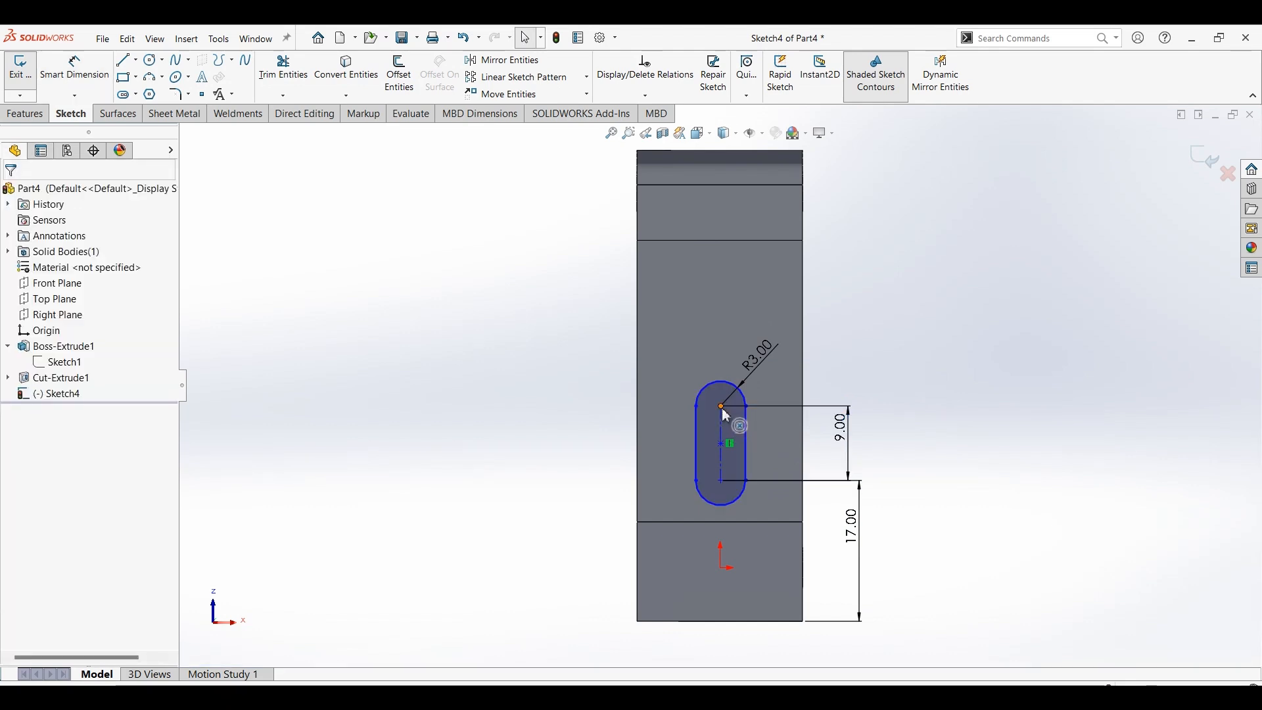
# Add a Vertical relation between the slot's upper arc centre and the origin
pyautogui.click(728, 438)
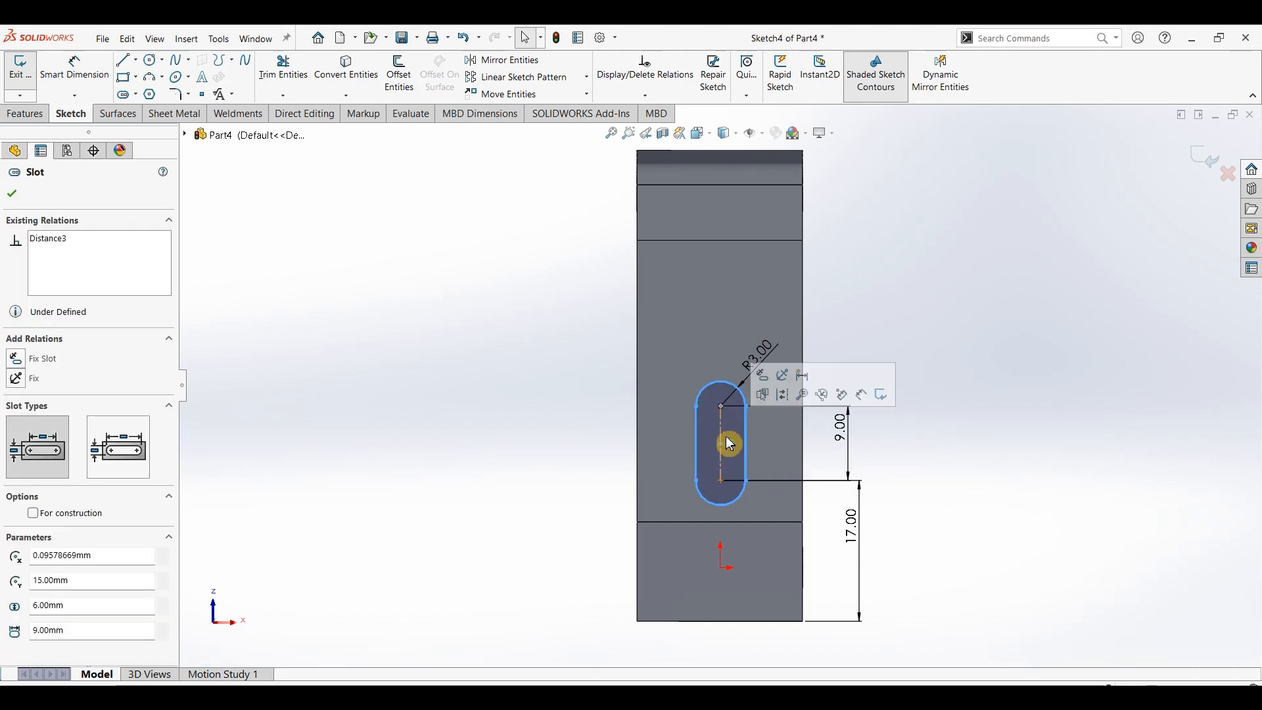
pyautogui.keyDown('ctrl'); pyautogui.click(722, 570); pyautogui.keyUp('ctrl')
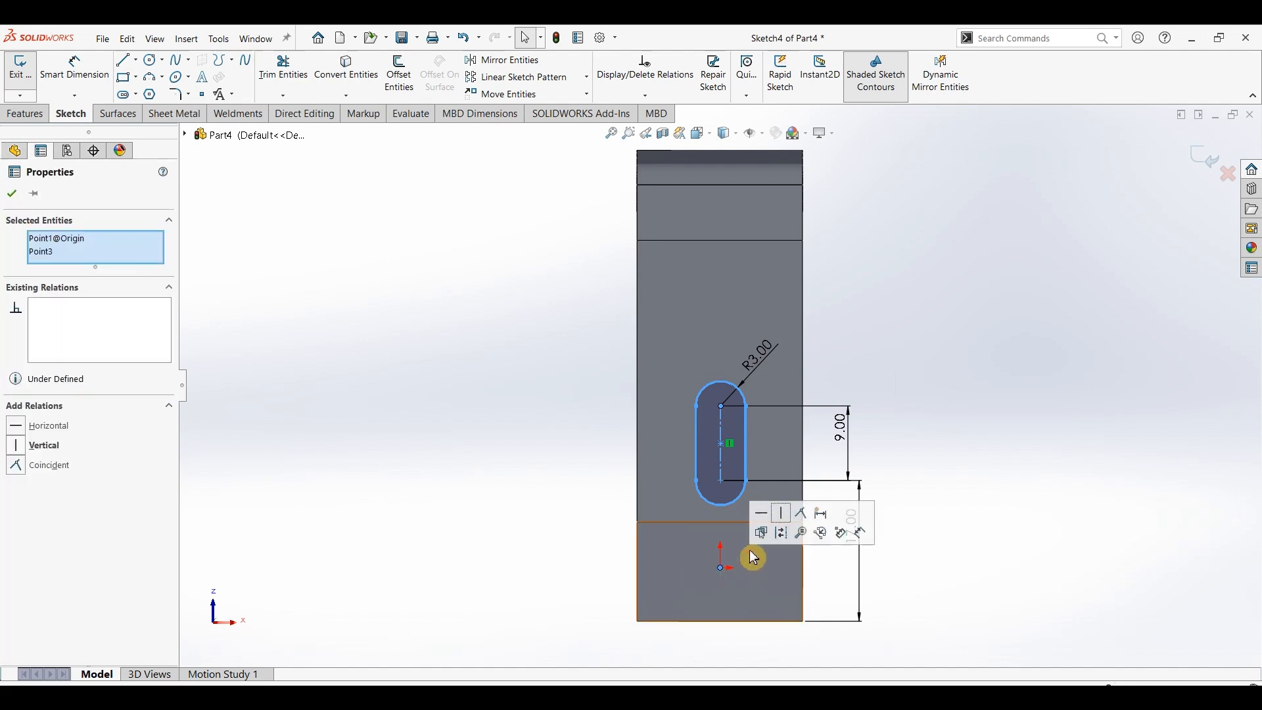
pyautogui.click(784, 515)
pyautogui.click(534, 434)
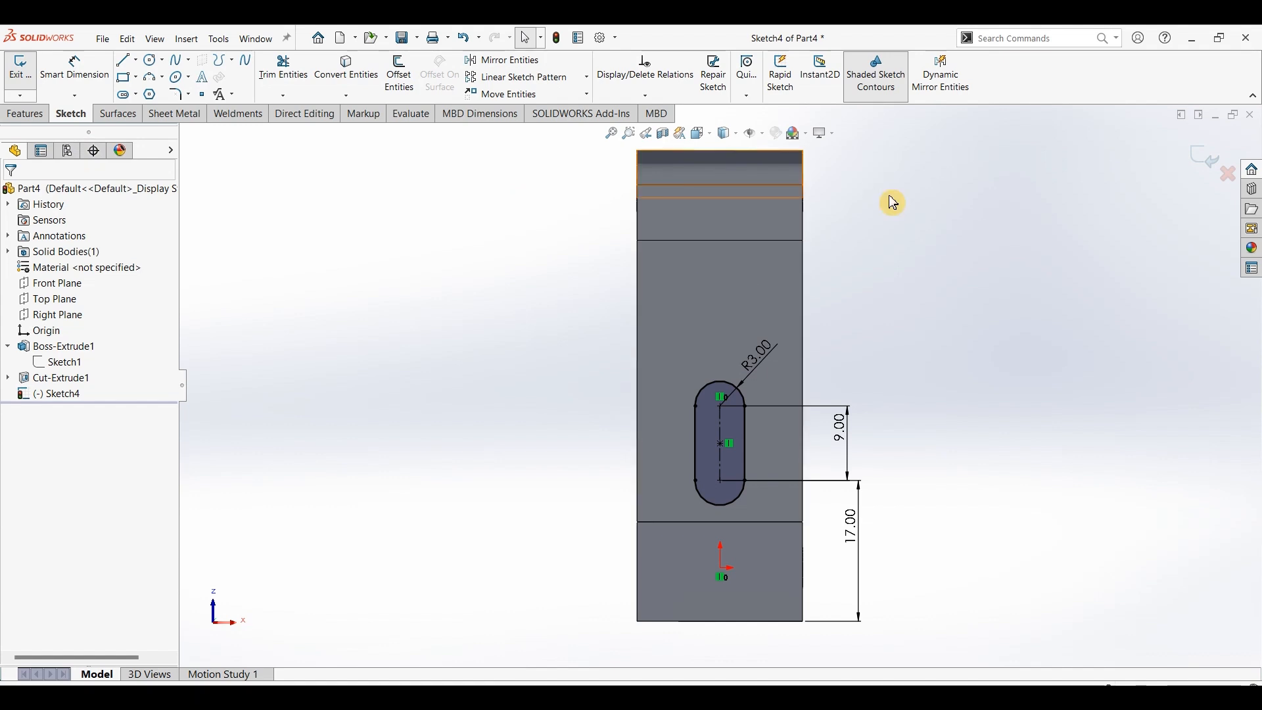
# Sketch a closed U-shaped profile from the part's upper edge, with sides about 12.4 mm long aligned to the slot and a tangent arc about 3.3 mm in radius
pyautogui.scroll(3, 873, 194)
pyautogui.scroll(-2, 677, 257)
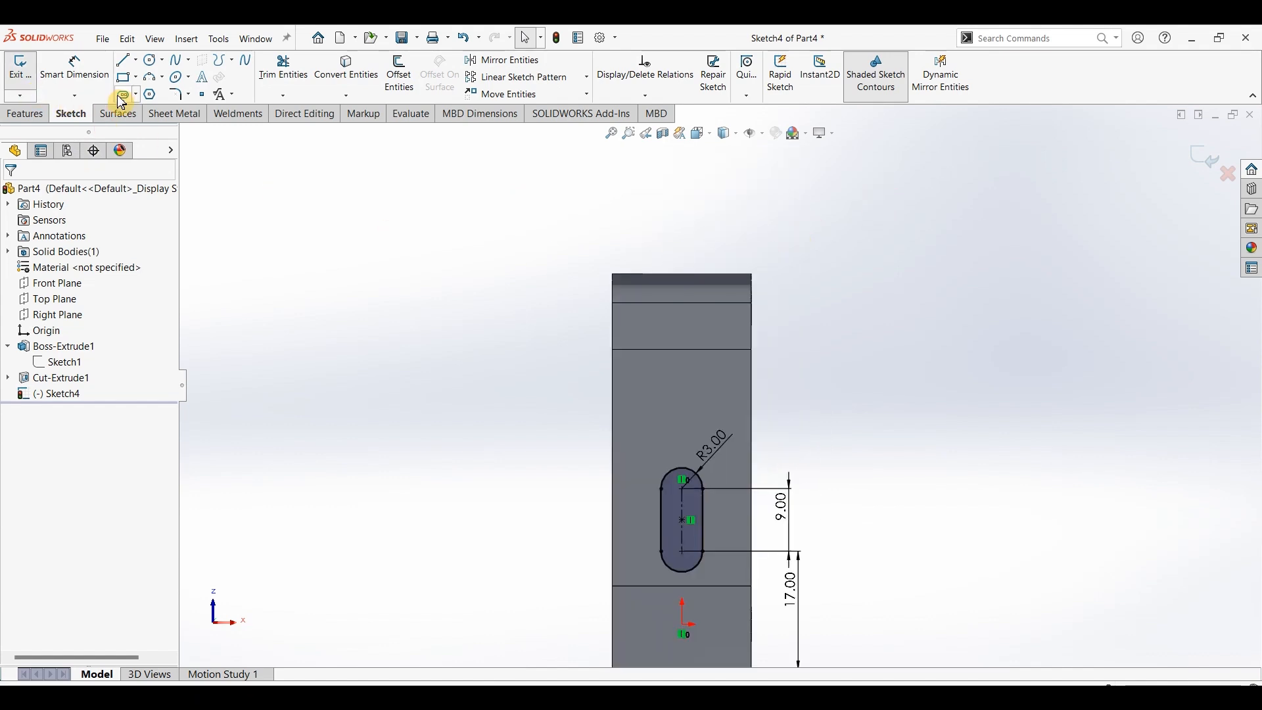
pyautogui.press('l')
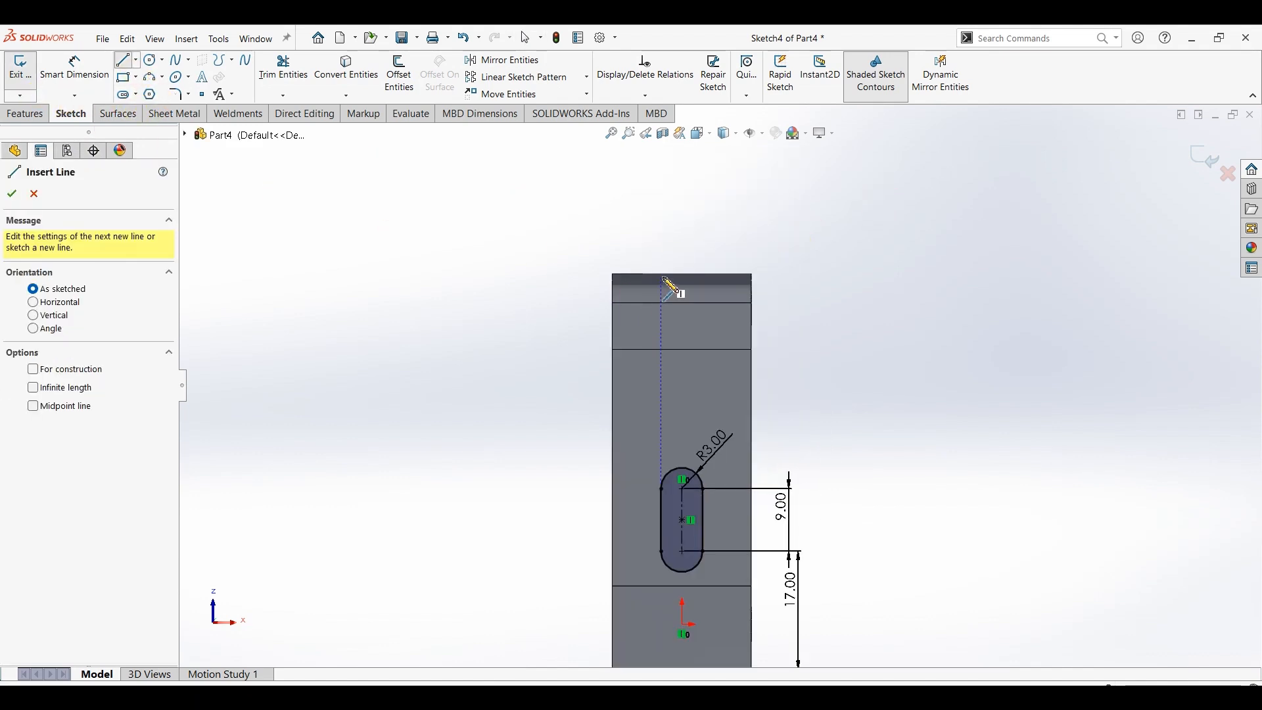
pyautogui.click(662, 275)
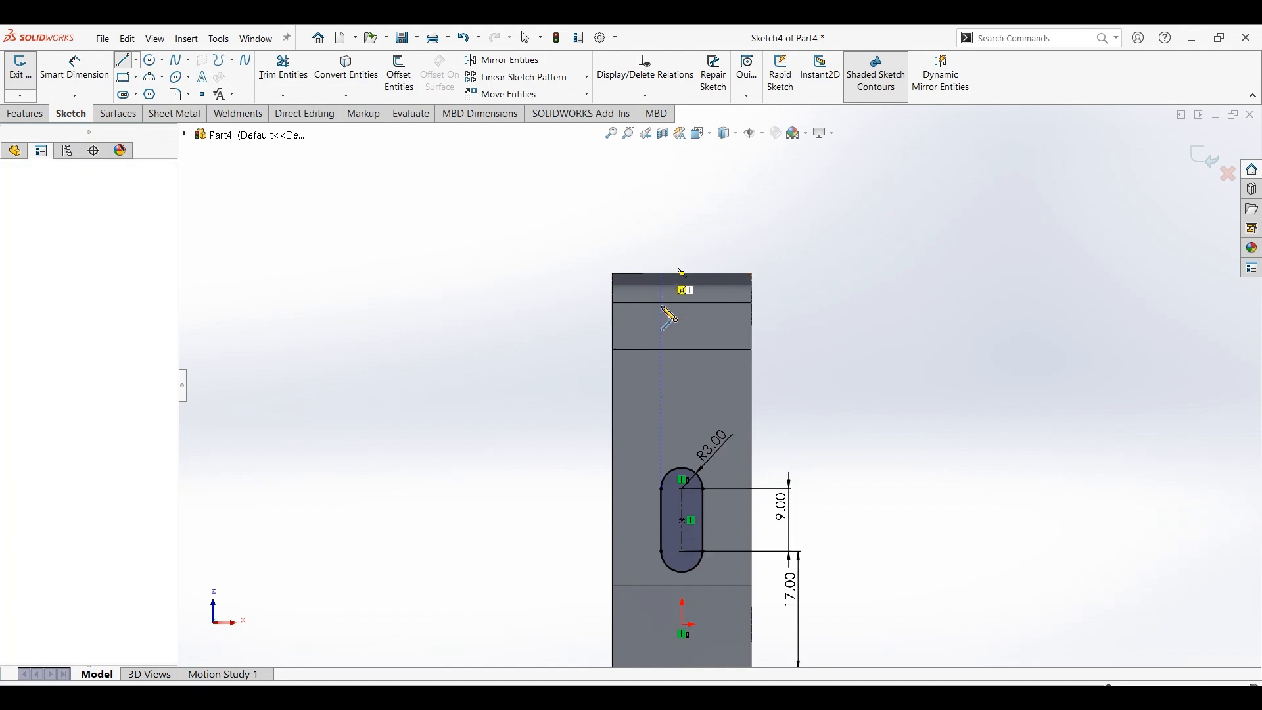
pyautogui.click(661, 359)
pyautogui.doubleClick(668, 364)
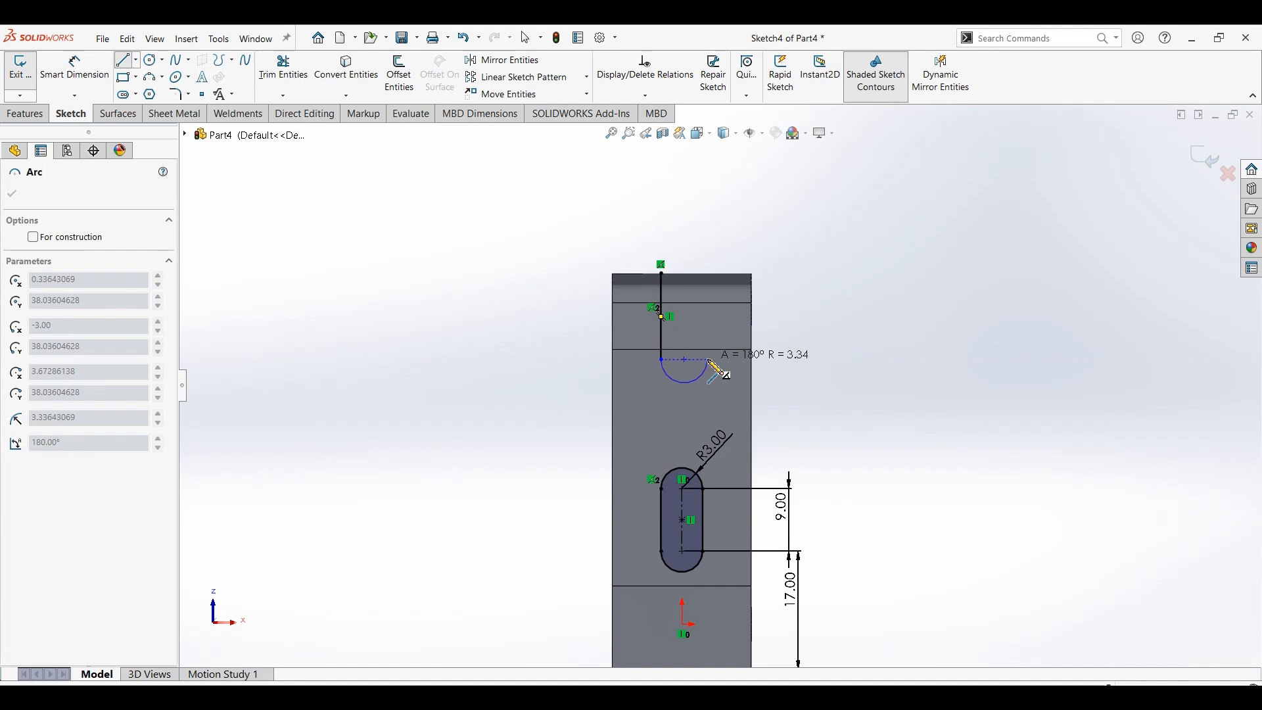
pyautogui.click(707, 360)
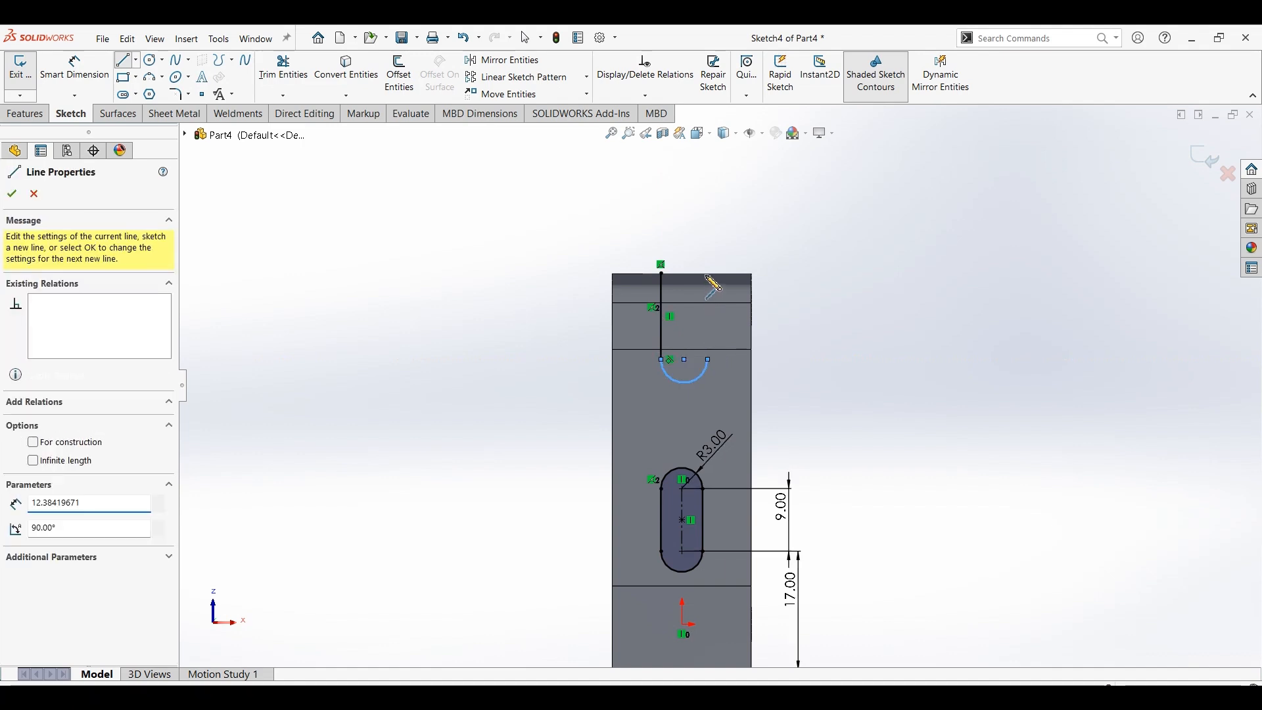
pyautogui.click(708, 274)
pyautogui.click(662, 273)
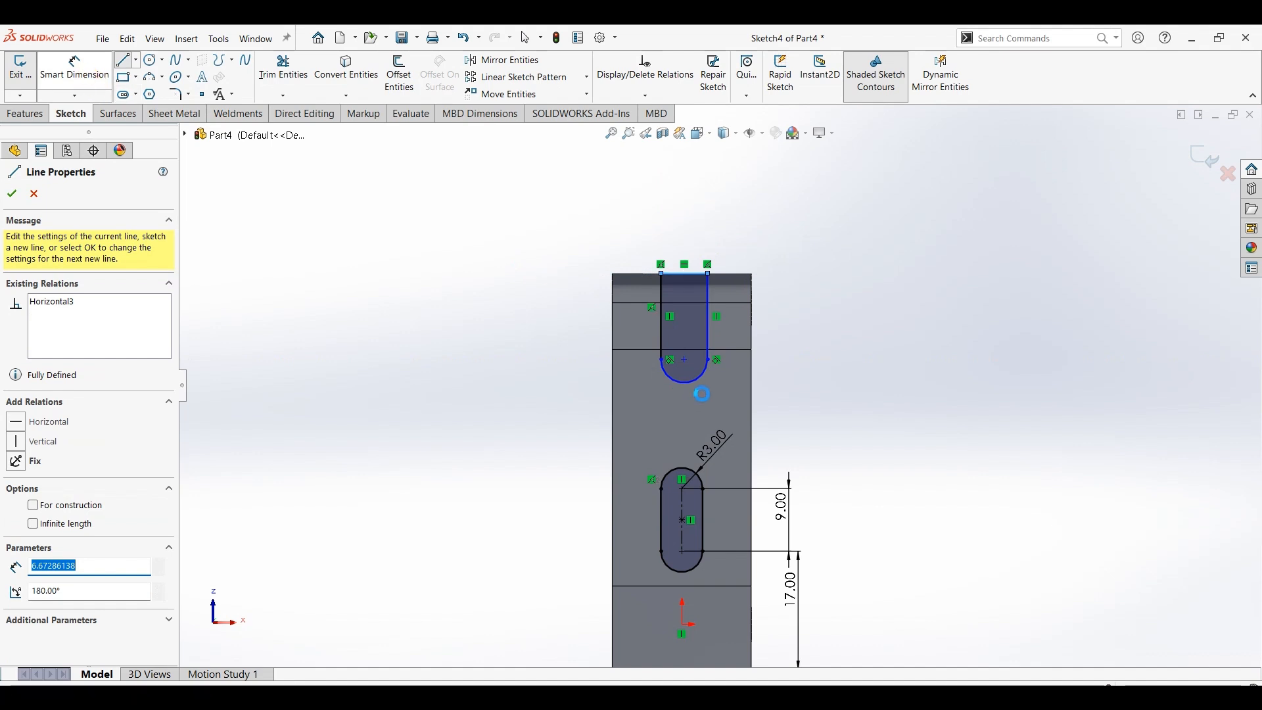
pyautogui.press('Escape')
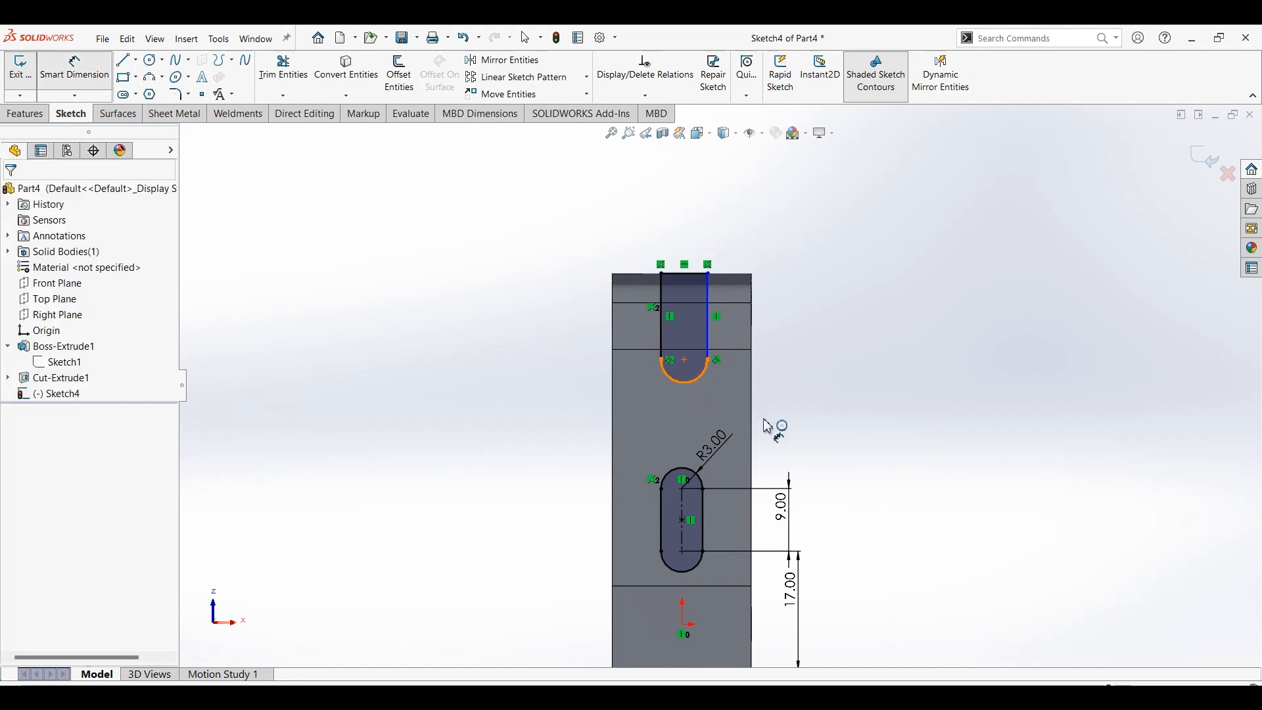
# Dimension the U-shaped profile's end arc with a 3 mm radius
pyautogui.click(784, 438)
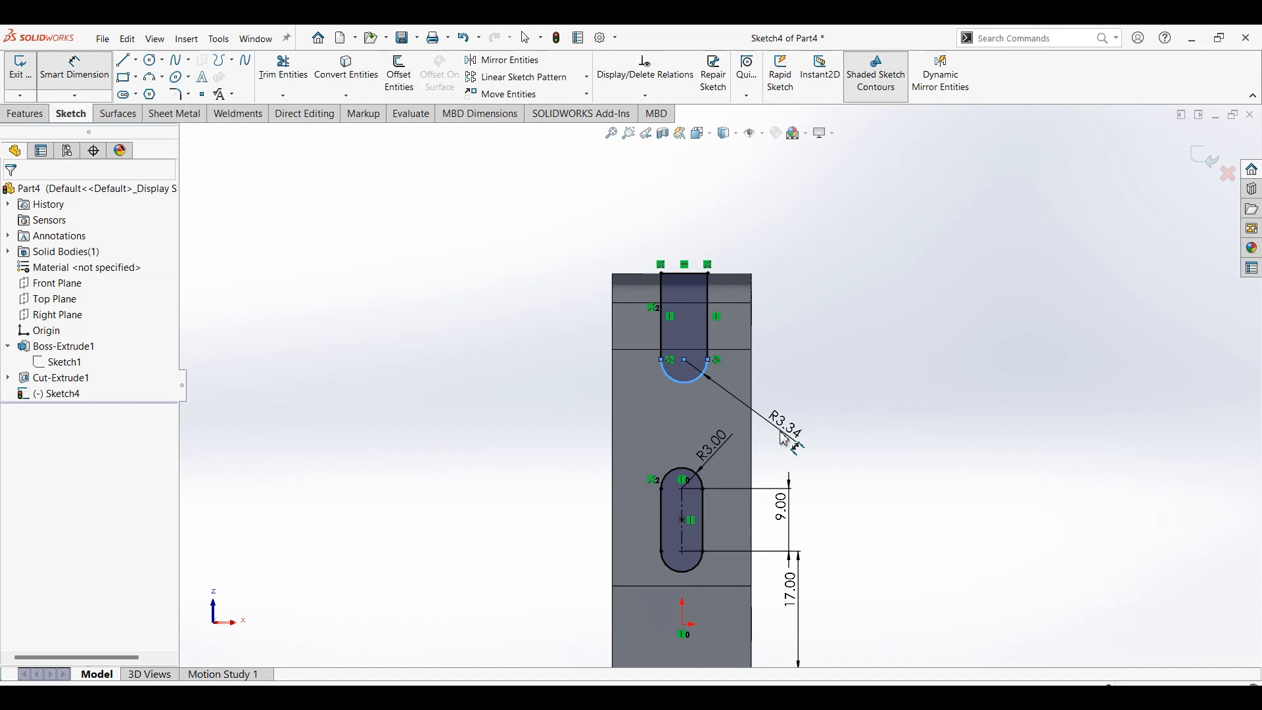
pyautogui.write('3')
pyautogui.press('Return')
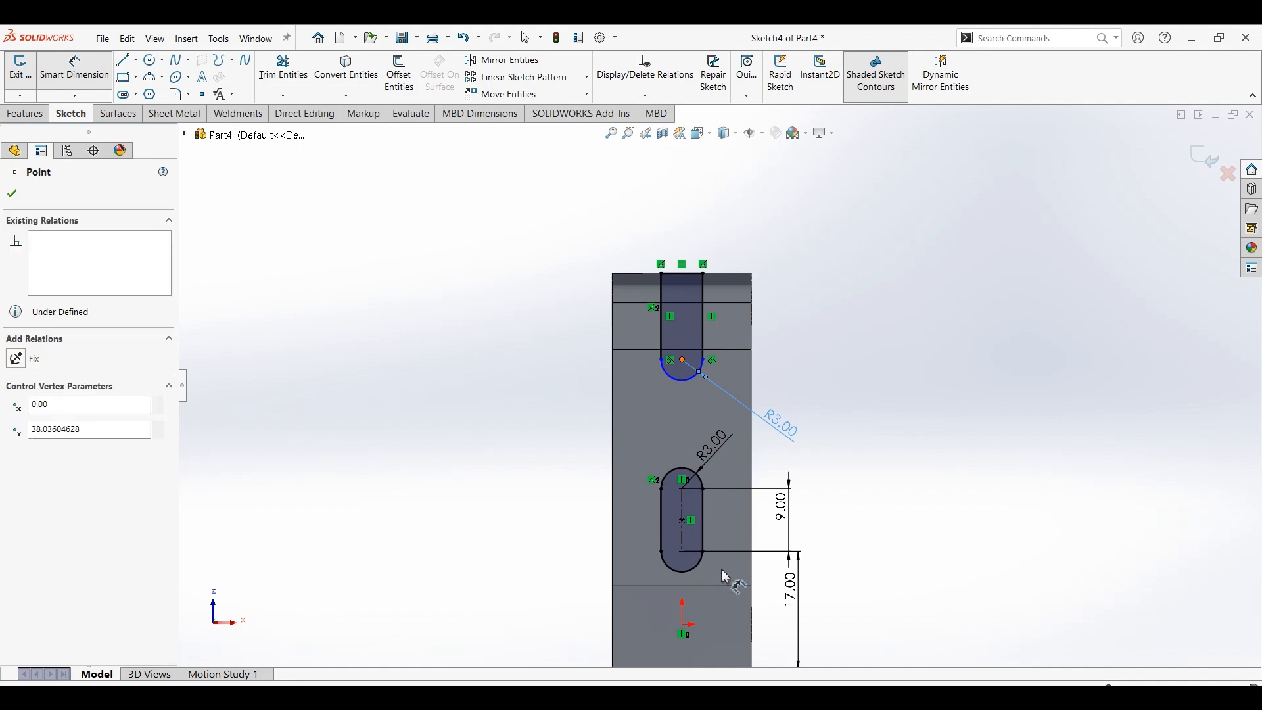
# Dimension the upper profile's arc centre 48 mm from the lower end edge of the part
pyautogui.scroll(1, 721, 570)
pyautogui.scroll(1, 710, 618)
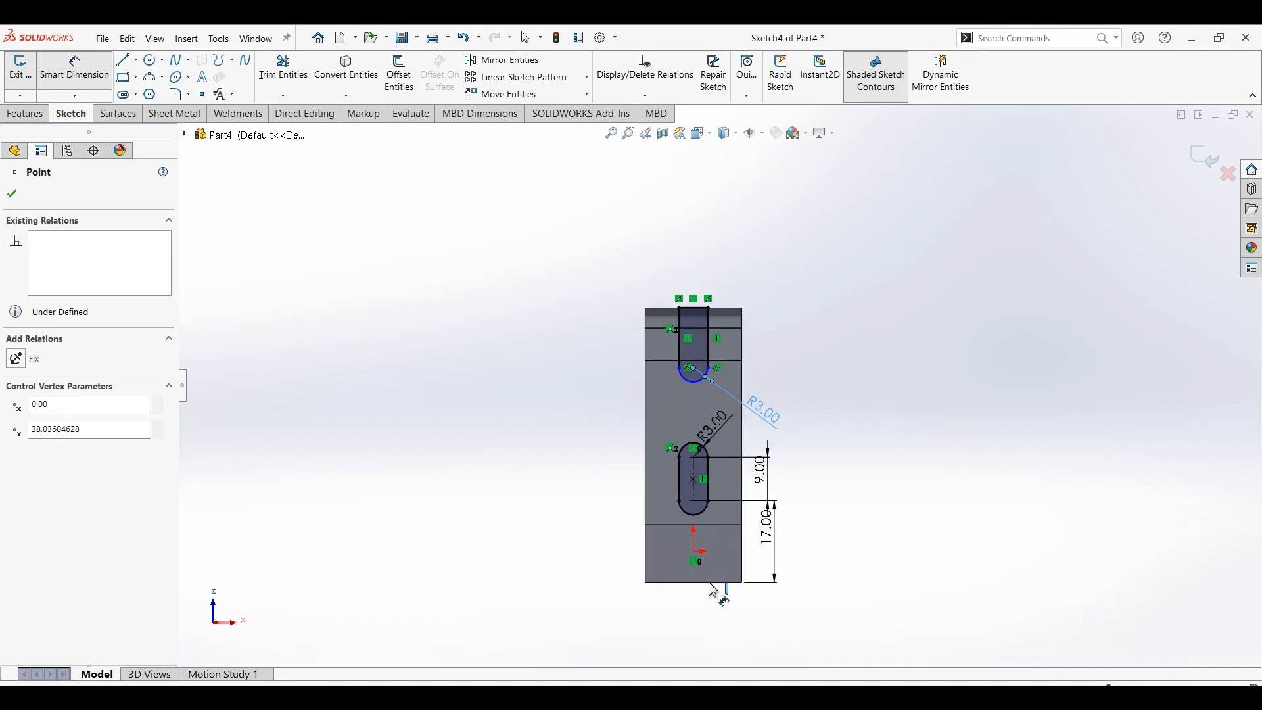
pyautogui.click(712, 584)
pyautogui.click(846, 474)
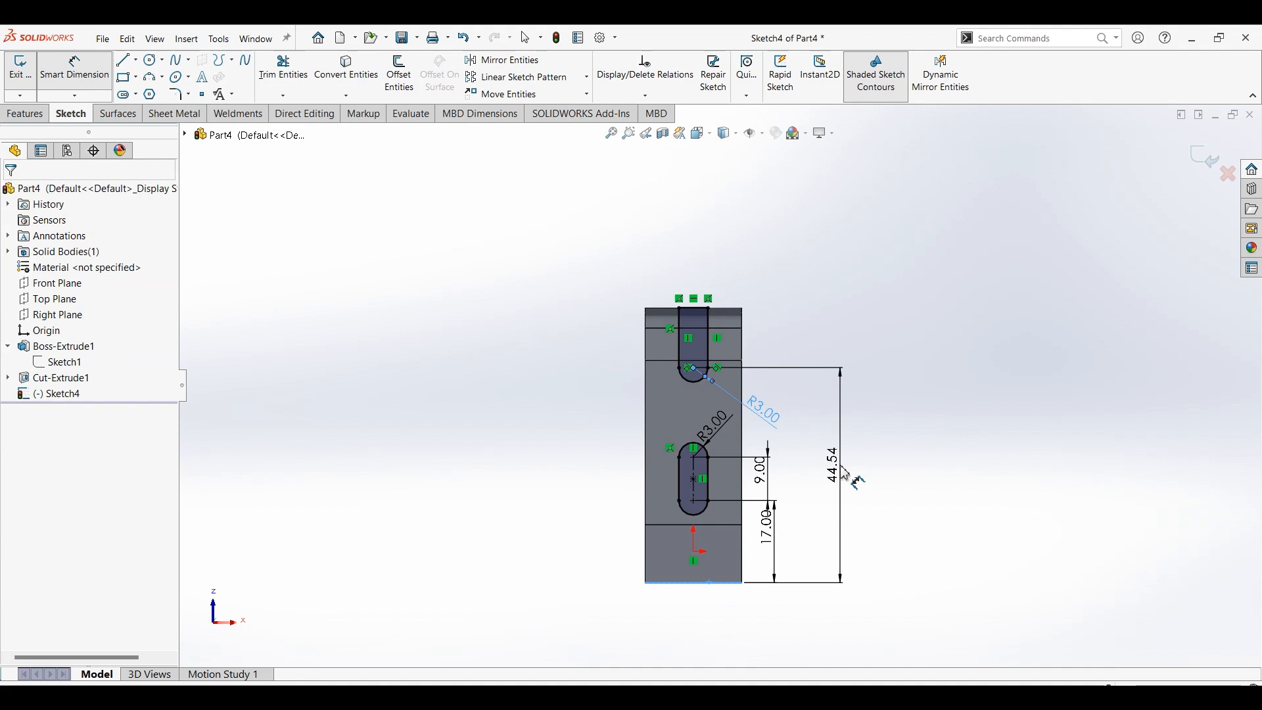
pyautogui.click(847, 475)
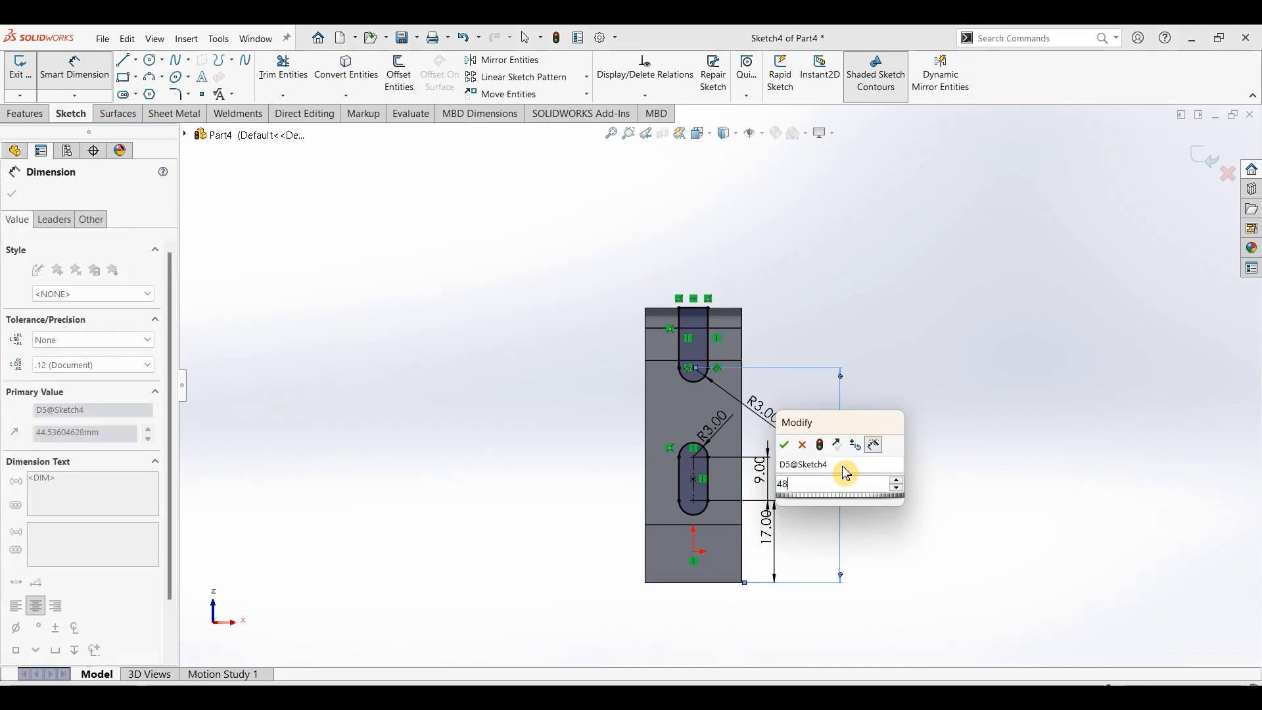
pyautogui.press('Return')
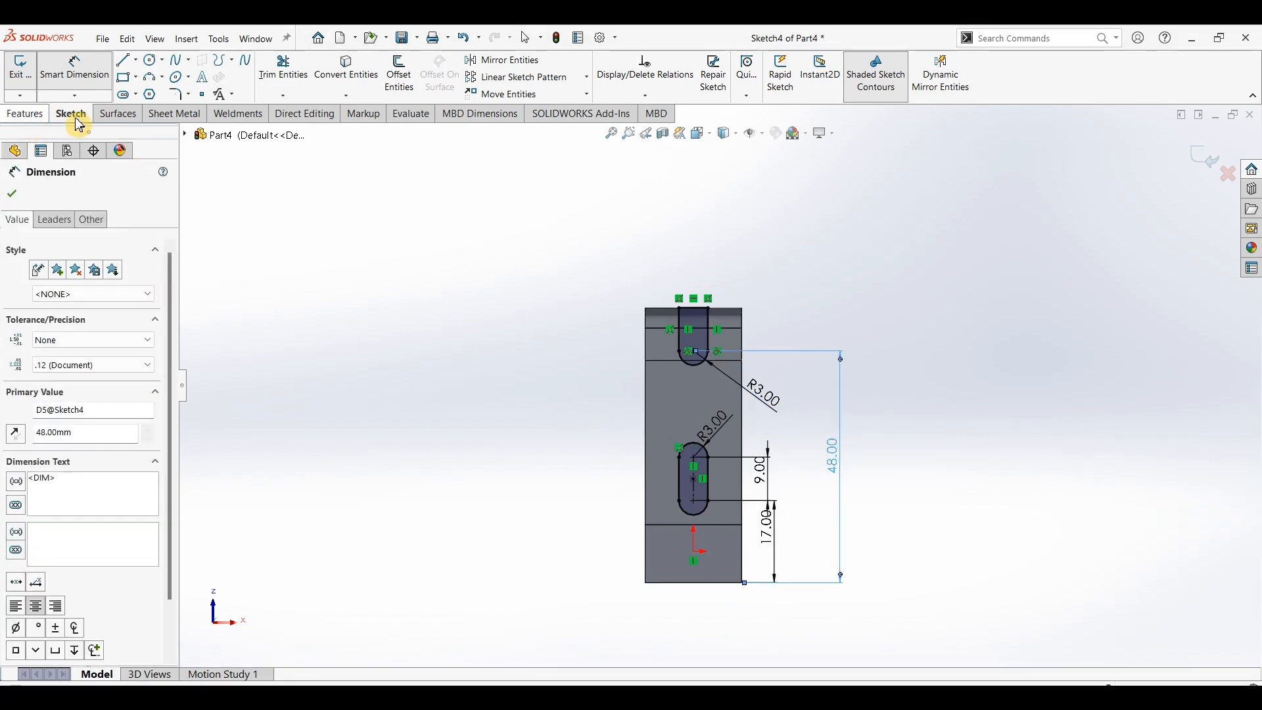
# Cut-extrude the closed slot and the open-ended slot profile Through All
pyautogui.click(25, 113)
pyautogui.click(226, 73)
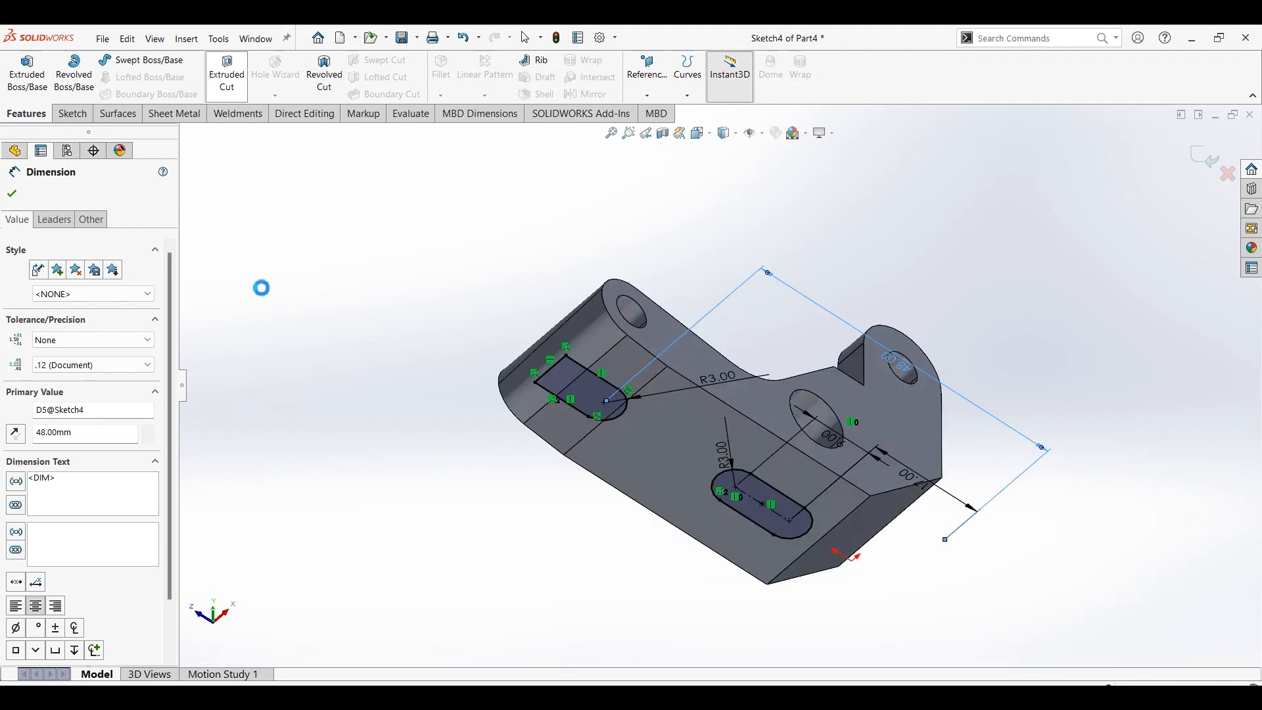
pyautogui.click(156, 284)
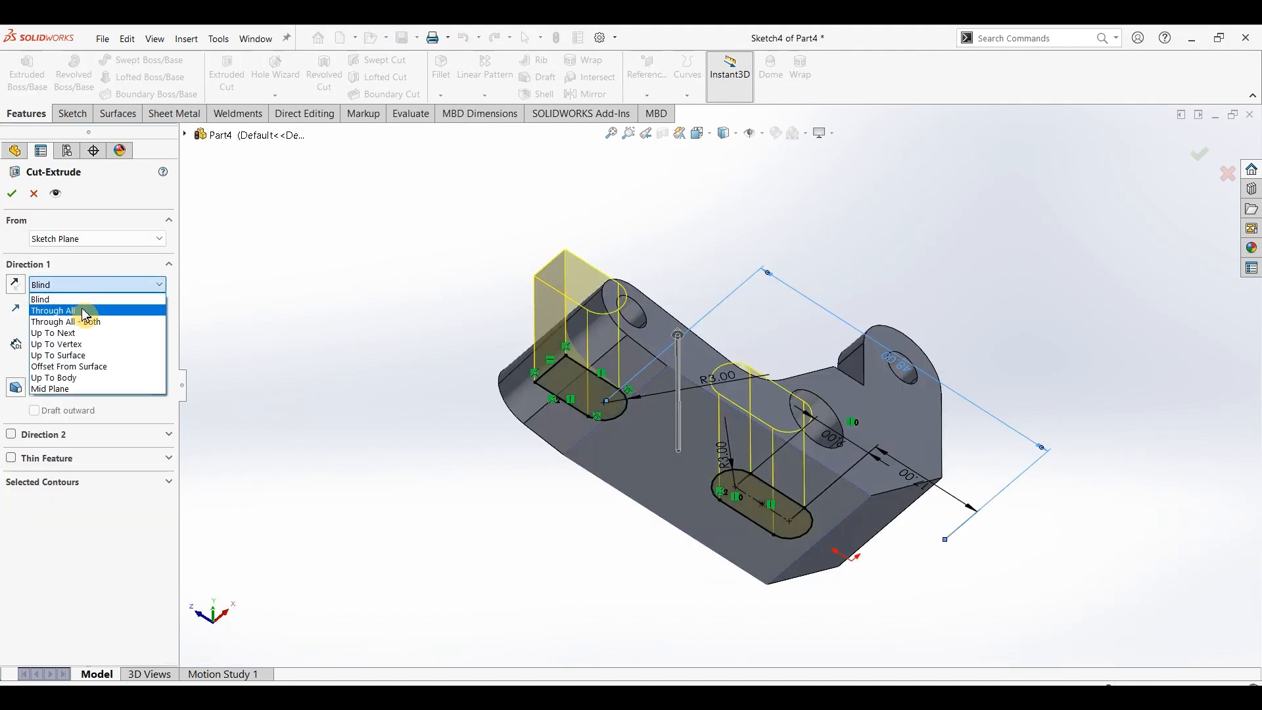
pyautogui.click(85, 314)
pyautogui.click(12, 193)
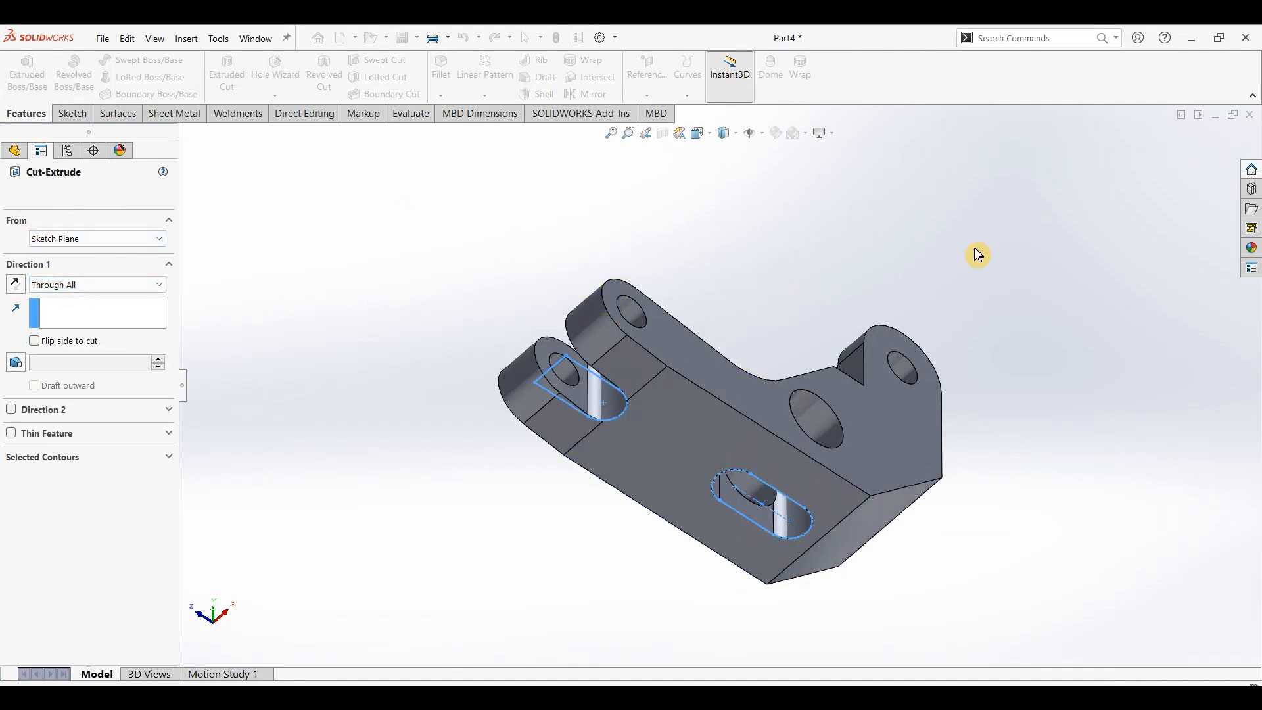
# Apply a reflective metallic appearance to the bracket and inspect it from an isometric view
pyautogui.hotkey('ctrl', '7')
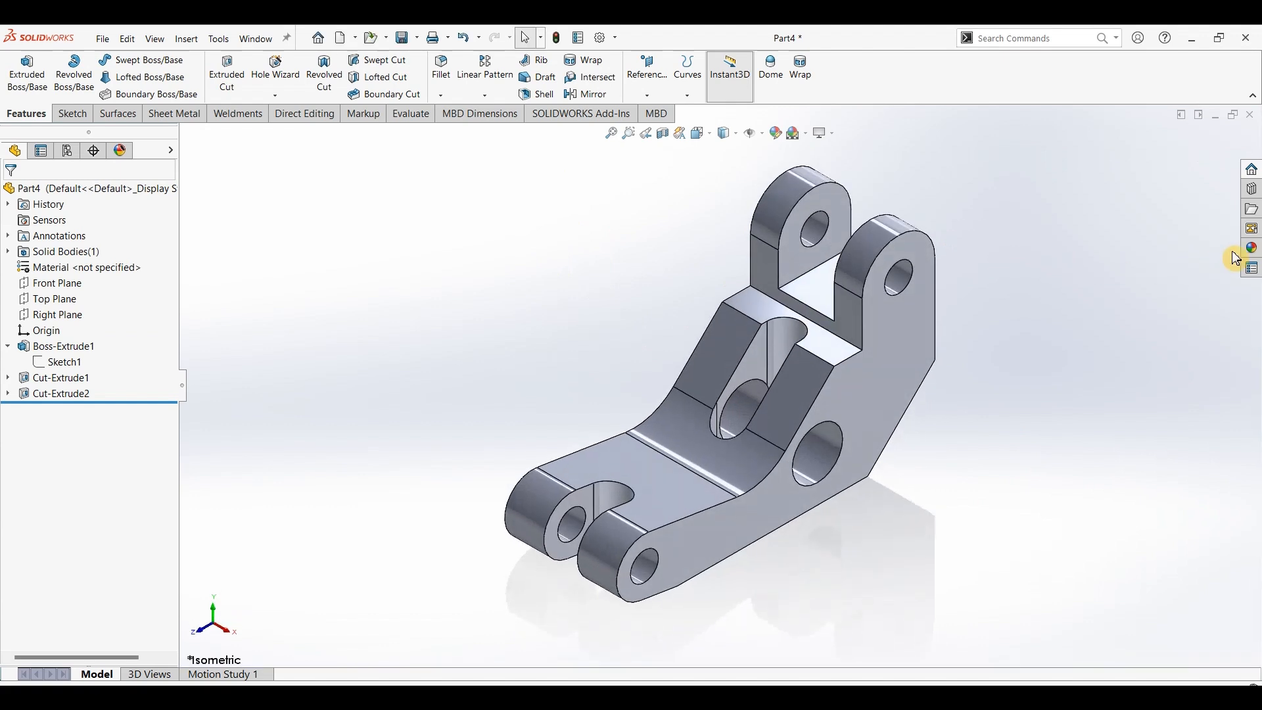
pyautogui.click(1250, 250)
pyautogui.moveTo(1141, 413); pyautogui.dragTo(914, 421)
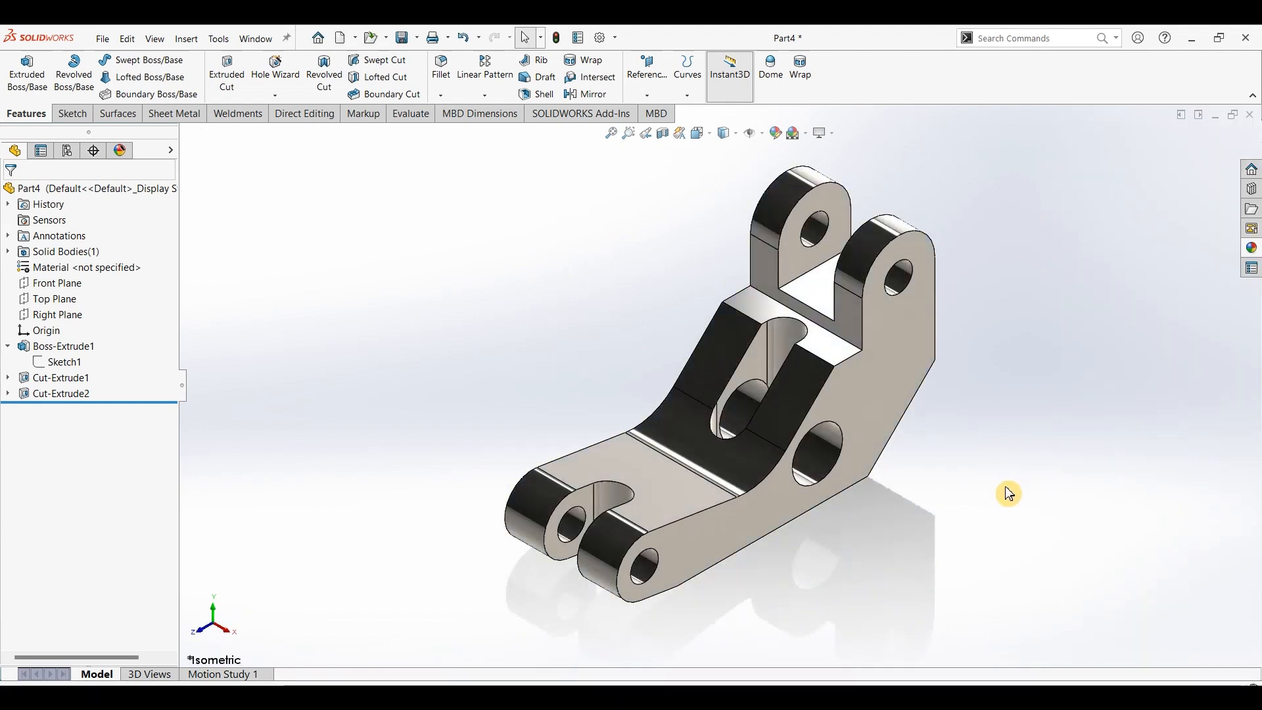
pyautogui.moveTo(1008, 491)
pyautogui.mouseDown(button='middle')
pyautogui.moveTo(1018, 487)
pyautogui.moveTo(990, 479)
pyautogui.mouseUp(button='middle')
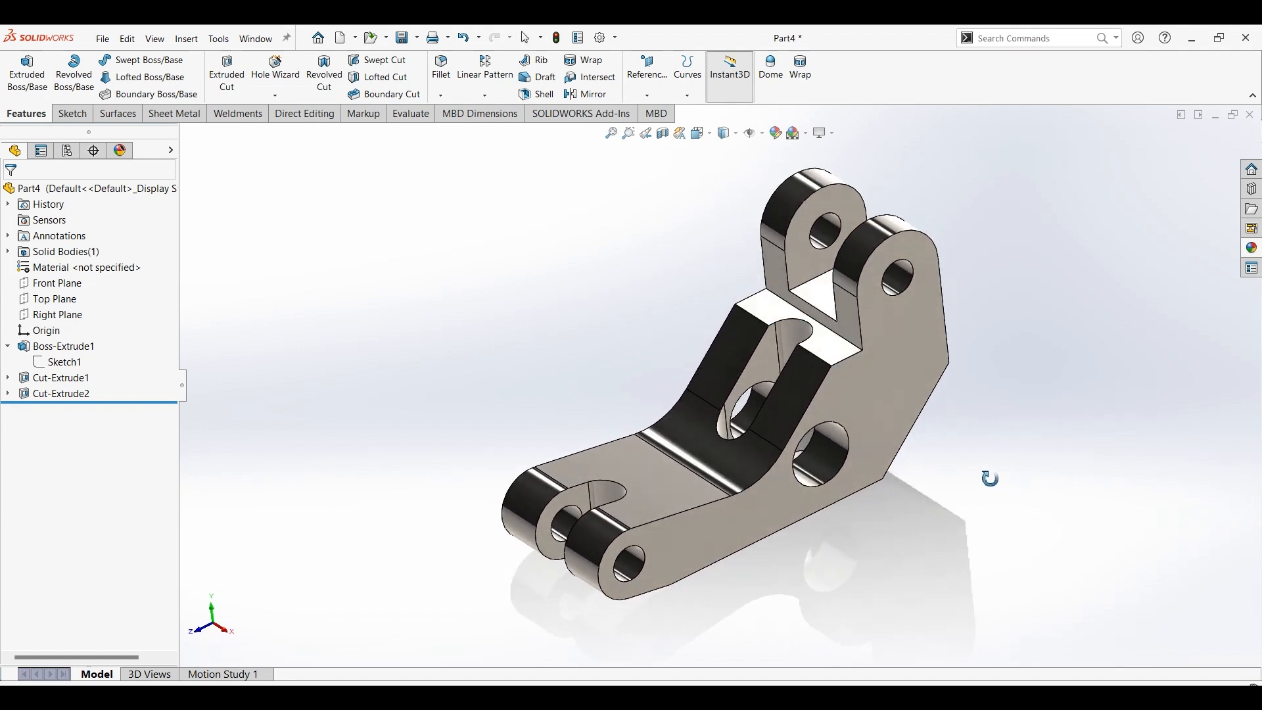